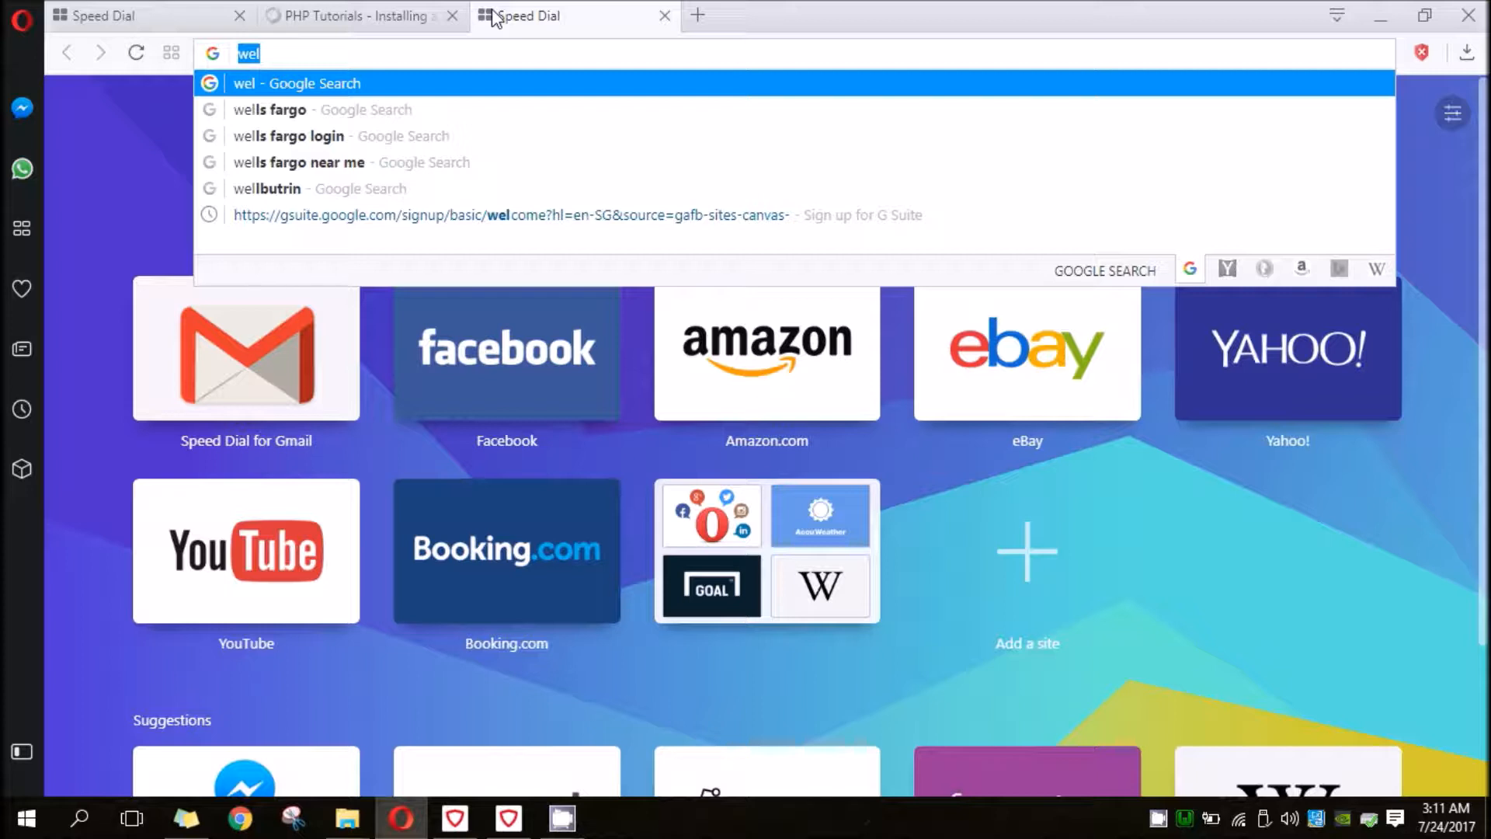
- Search Google for wampserver and open the official WampServer website from the results
{"action": "type", "text": "wampserver"}
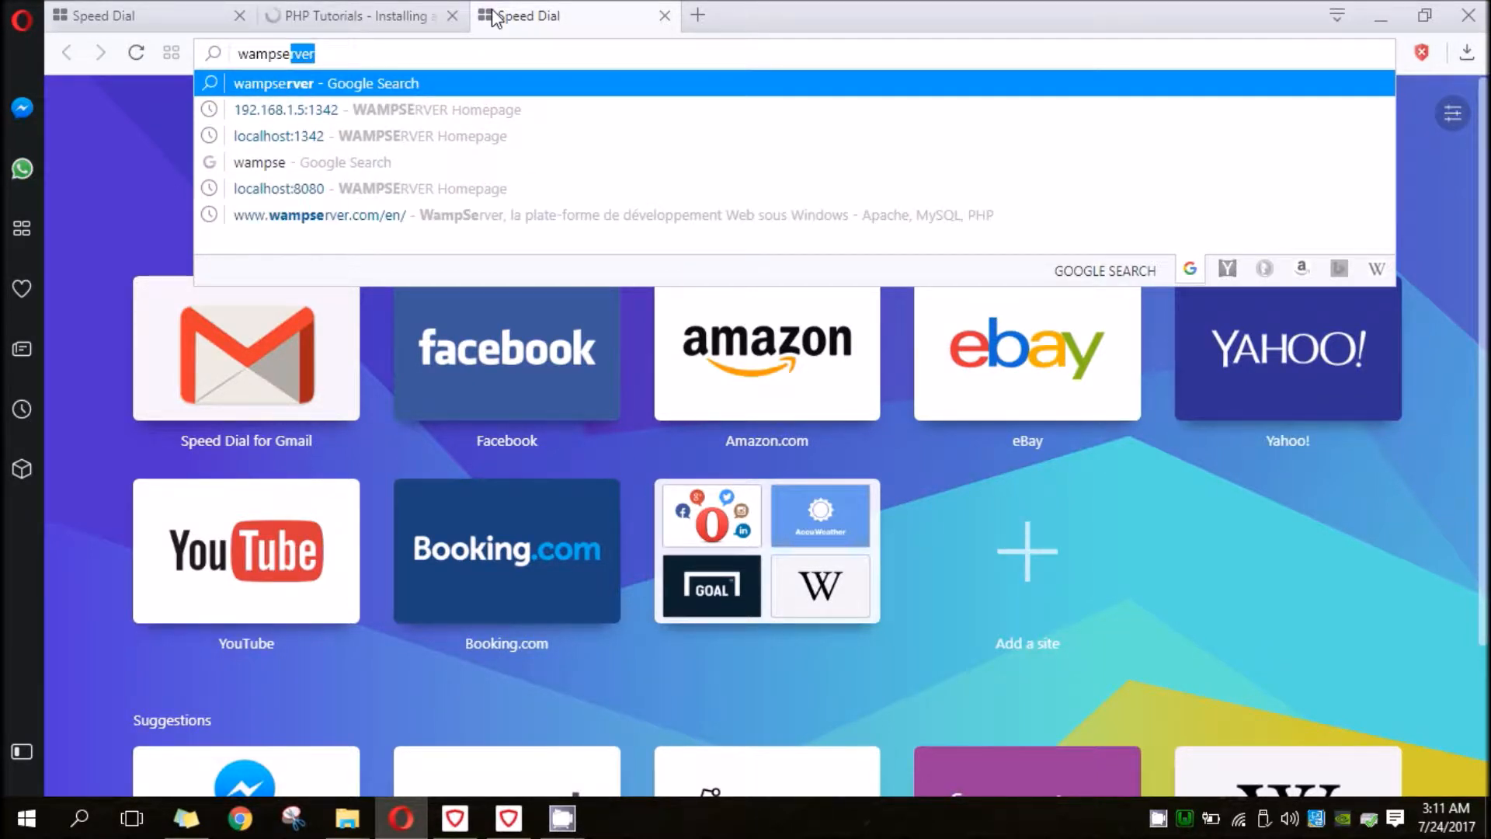
{"action": "key", "text": "Return"}
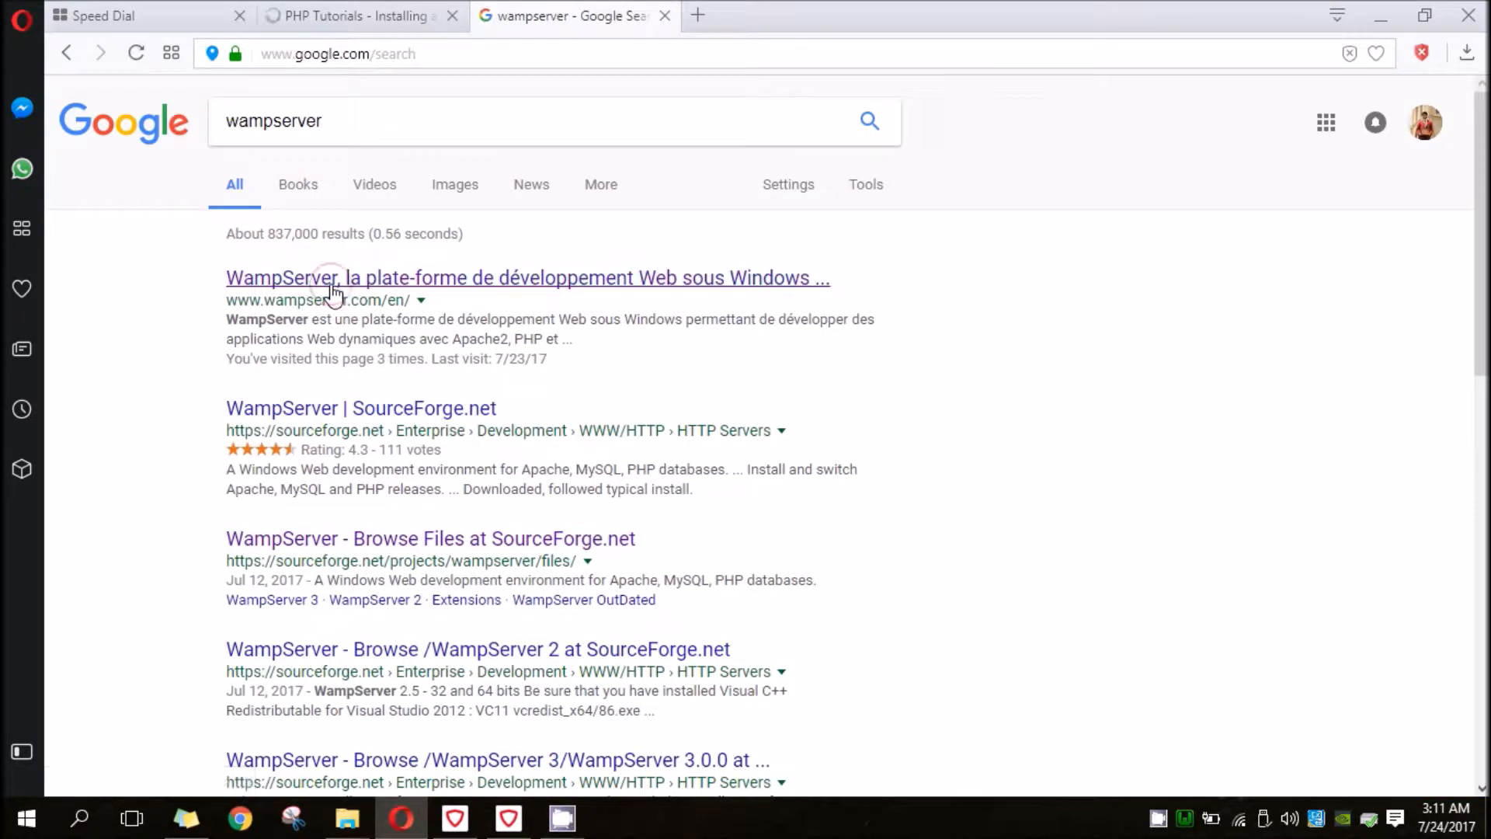
{"action": "left_click", "coordinate": [332, 293]}
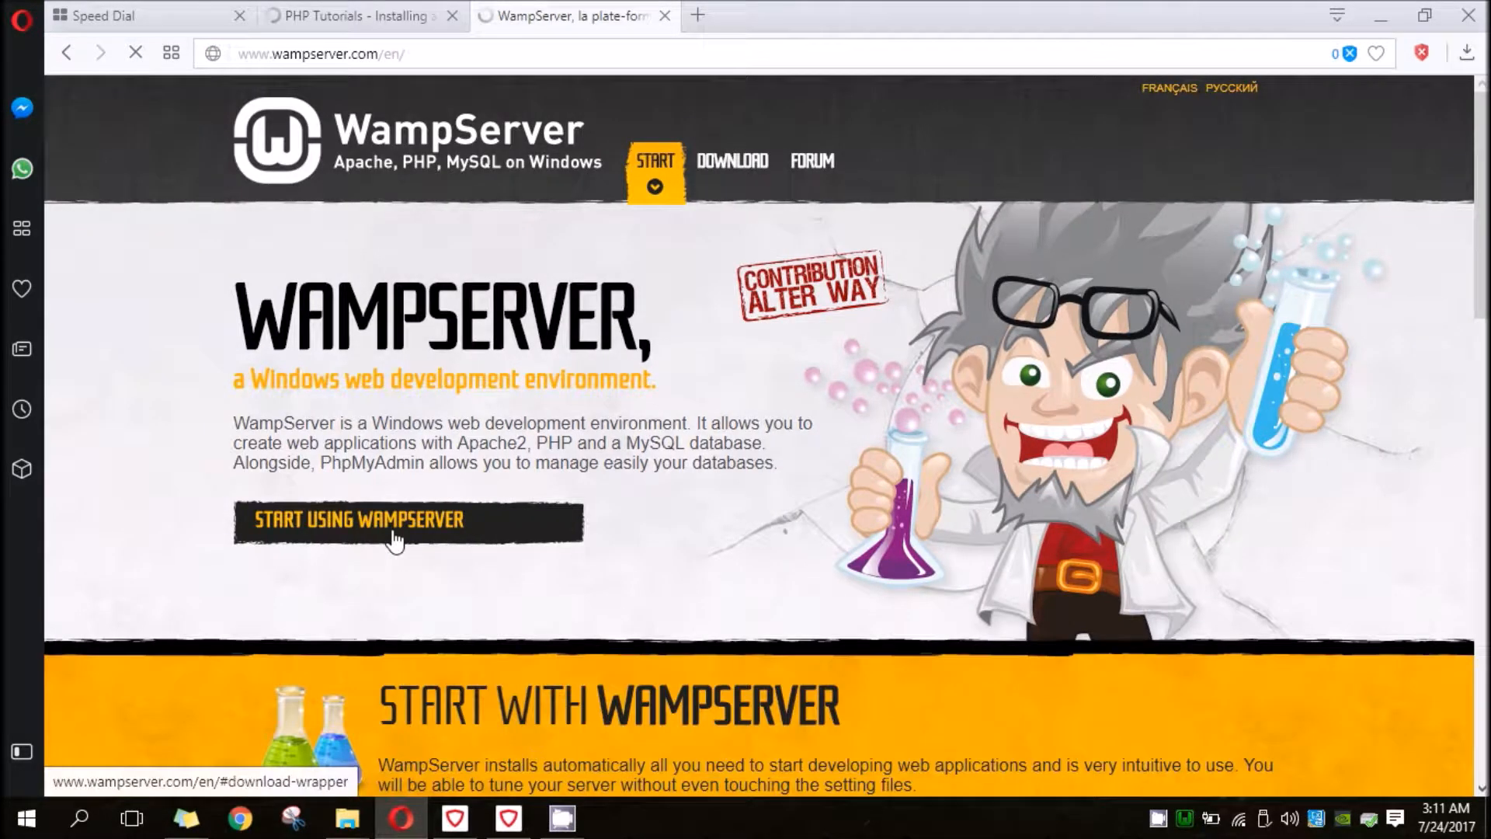
- Download the 64-bit WampServer 3.0.6 installer directly from the website's downloads section, without filling in the form
{"action": "left_click", "coordinate": [406, 531]}
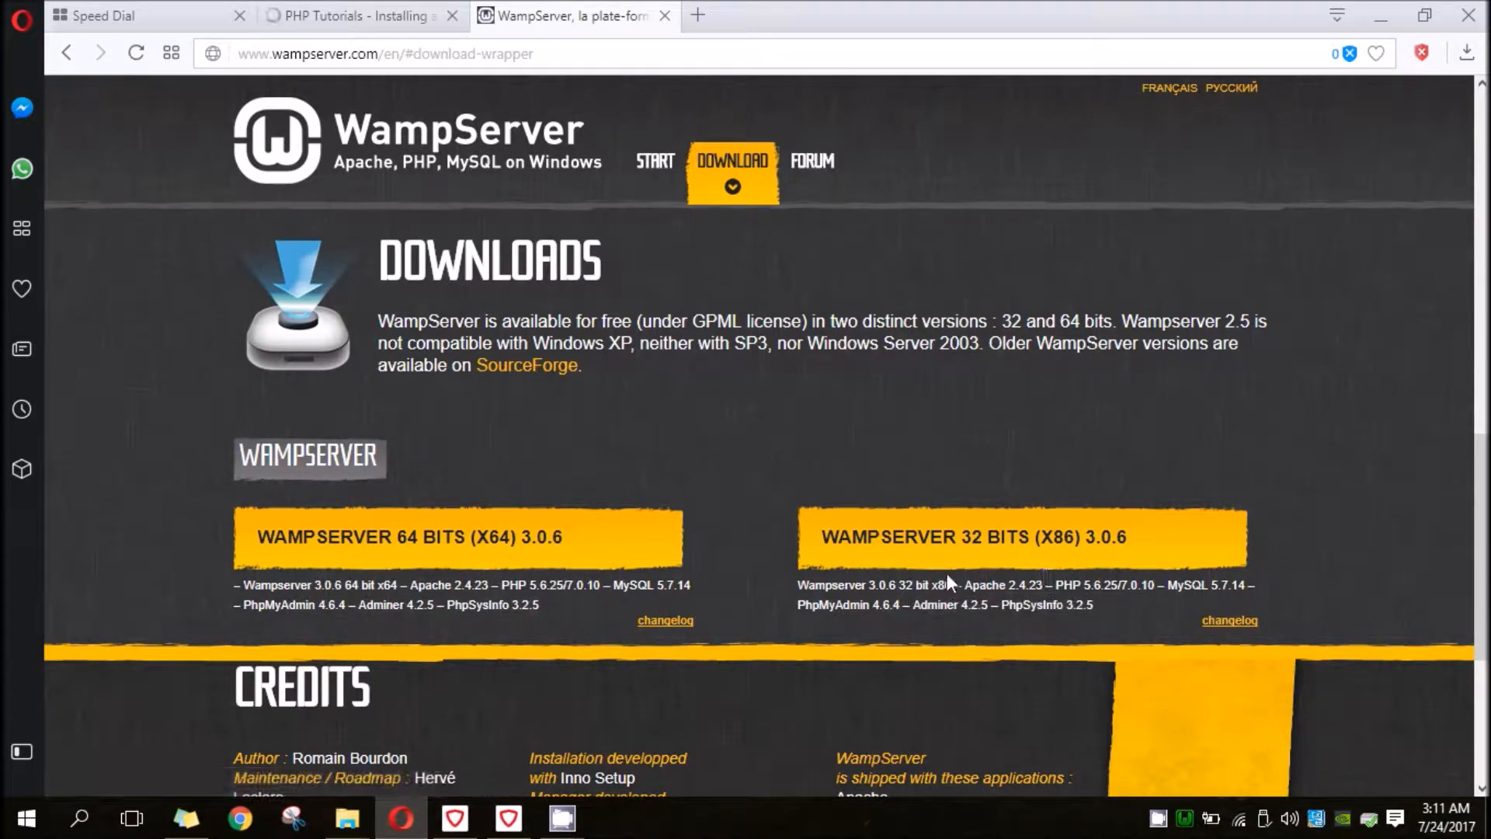
{"action": "left_click", "coordinate": [584, 557]}
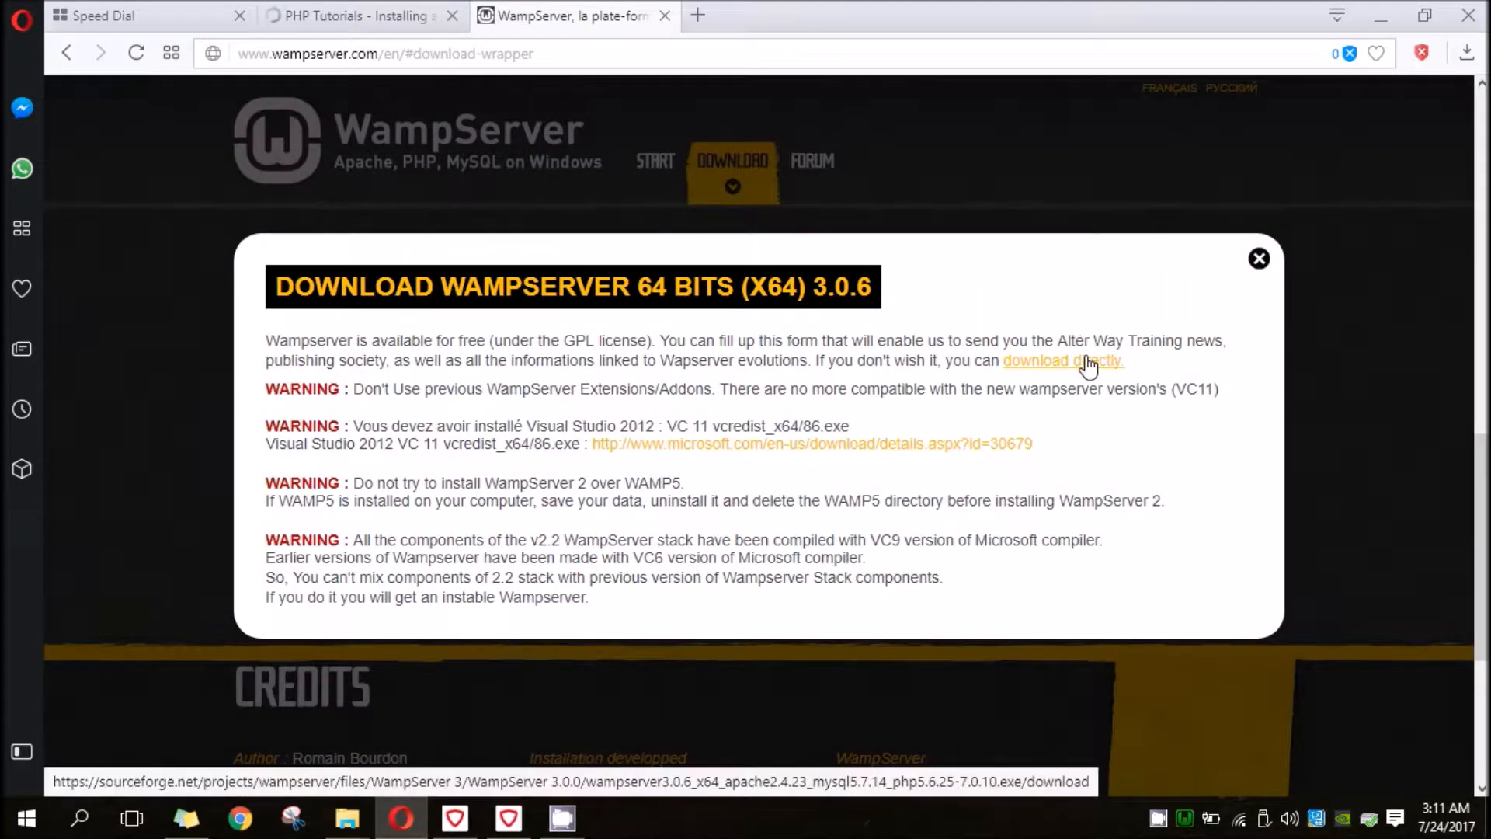
{"action": "left_click", "coordinate": [1039, 370]}
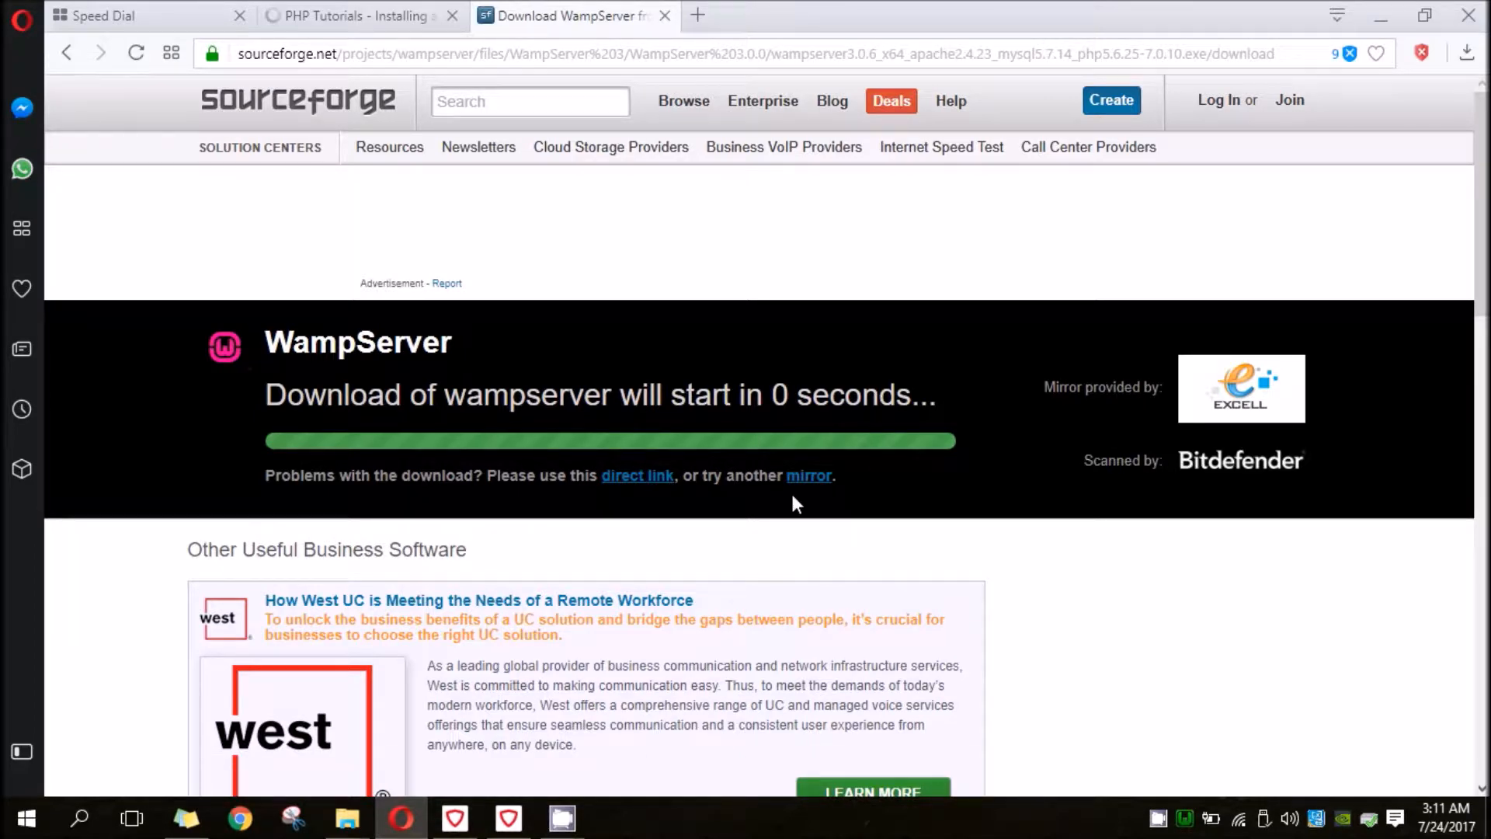
{"action": "left_click", "coordinate": [674, 495]}
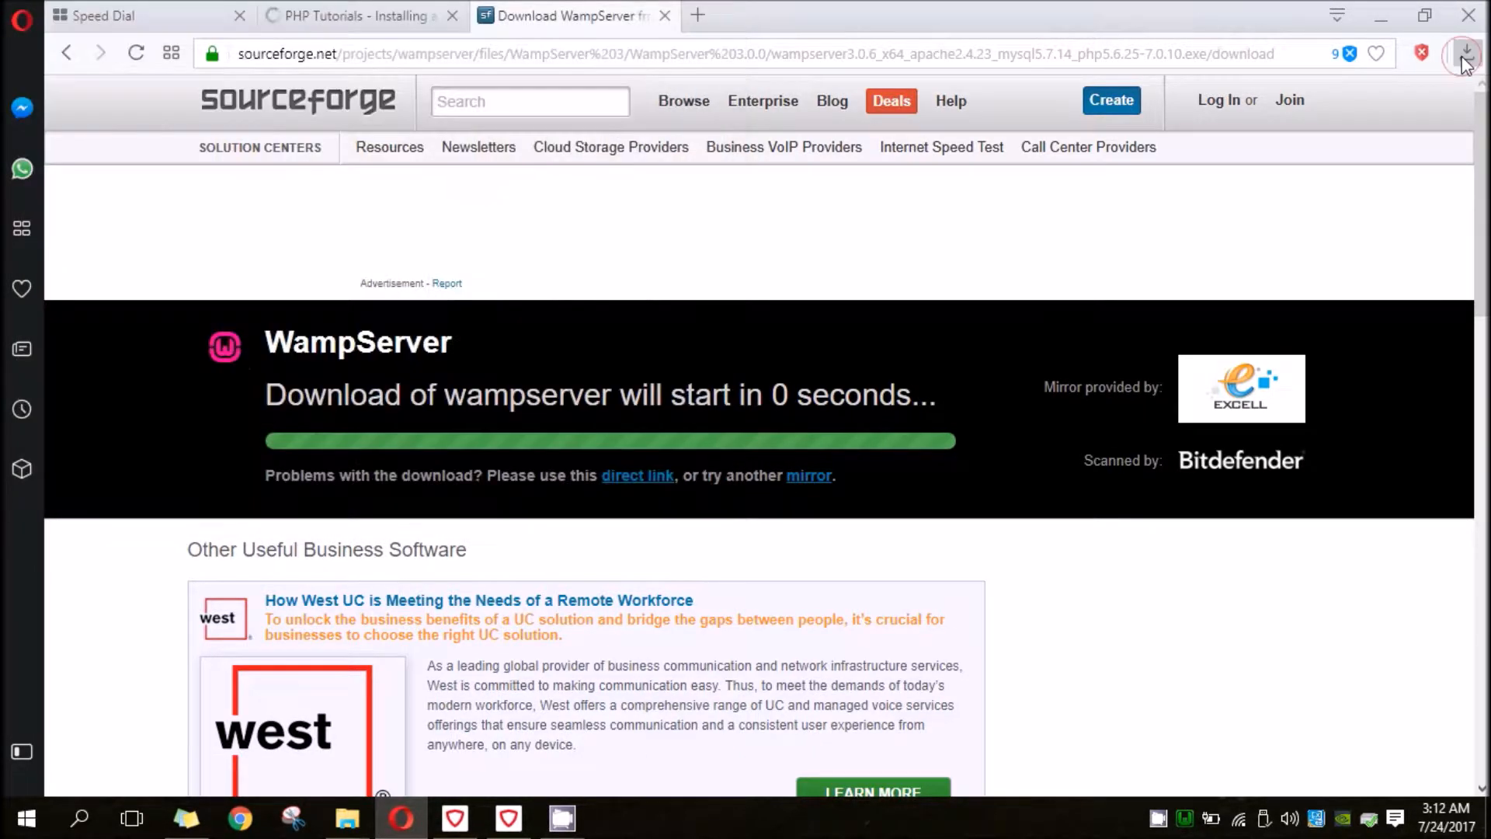
- Run the completed WampServer 3.0.6 x64 download and start its setup in English
{"action": "left_click", "coordinate": [1465, 56]}
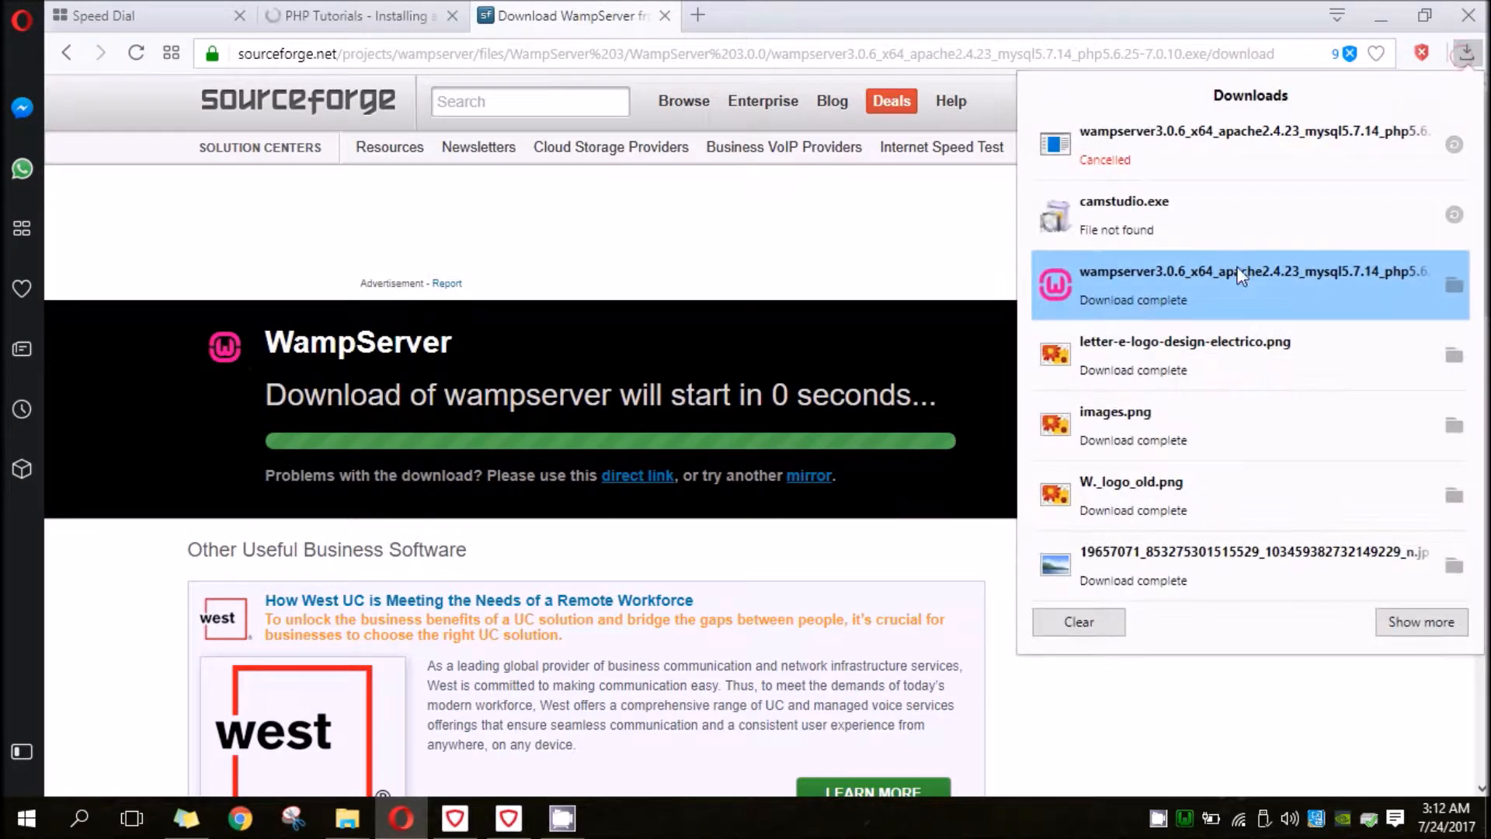
{"action": "left_click", "coordinate": [1128, 279]}
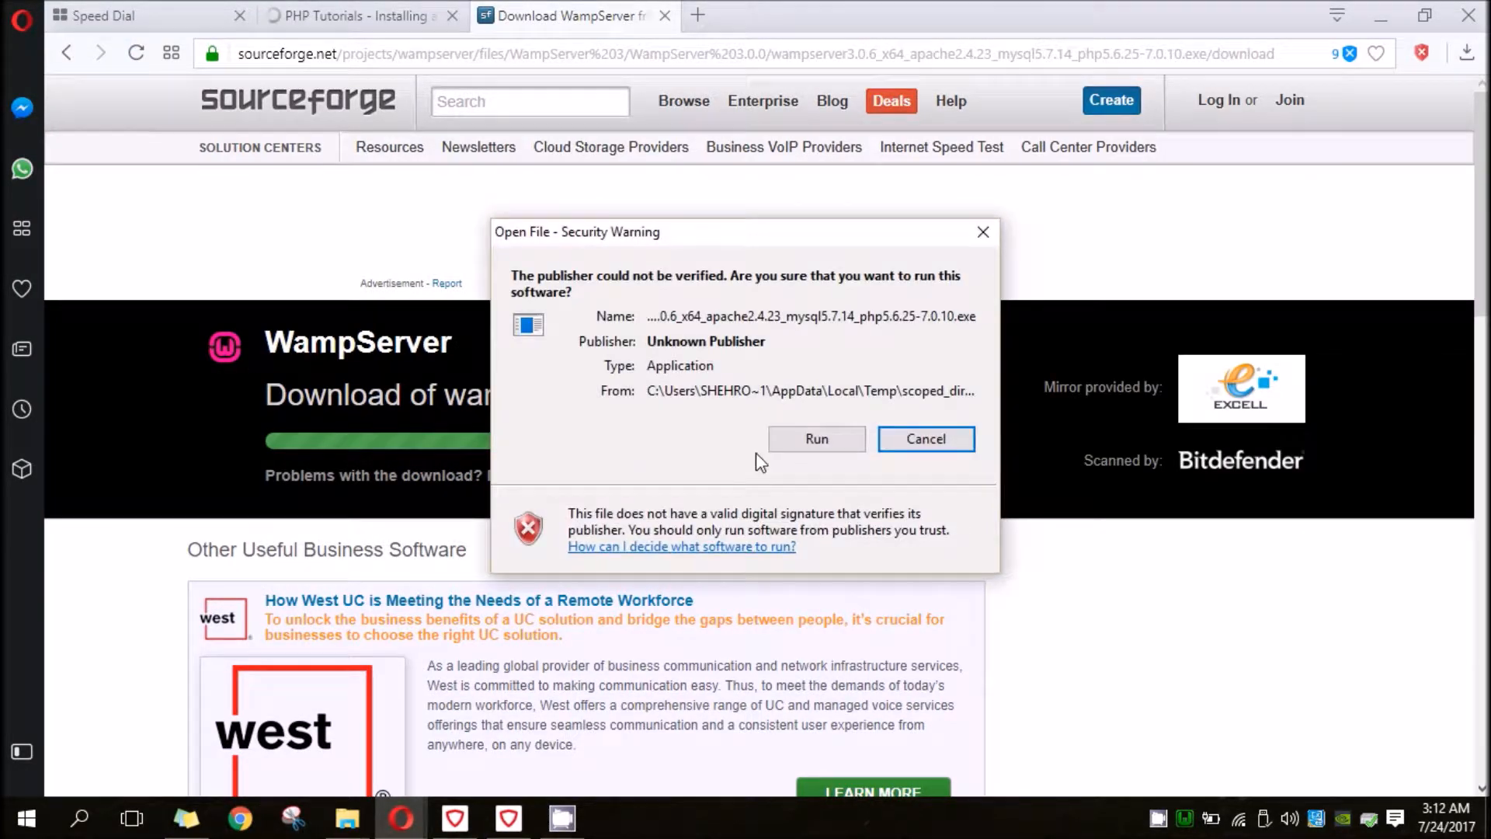
{"action": "left_click", "coordinate": [829, 440]}
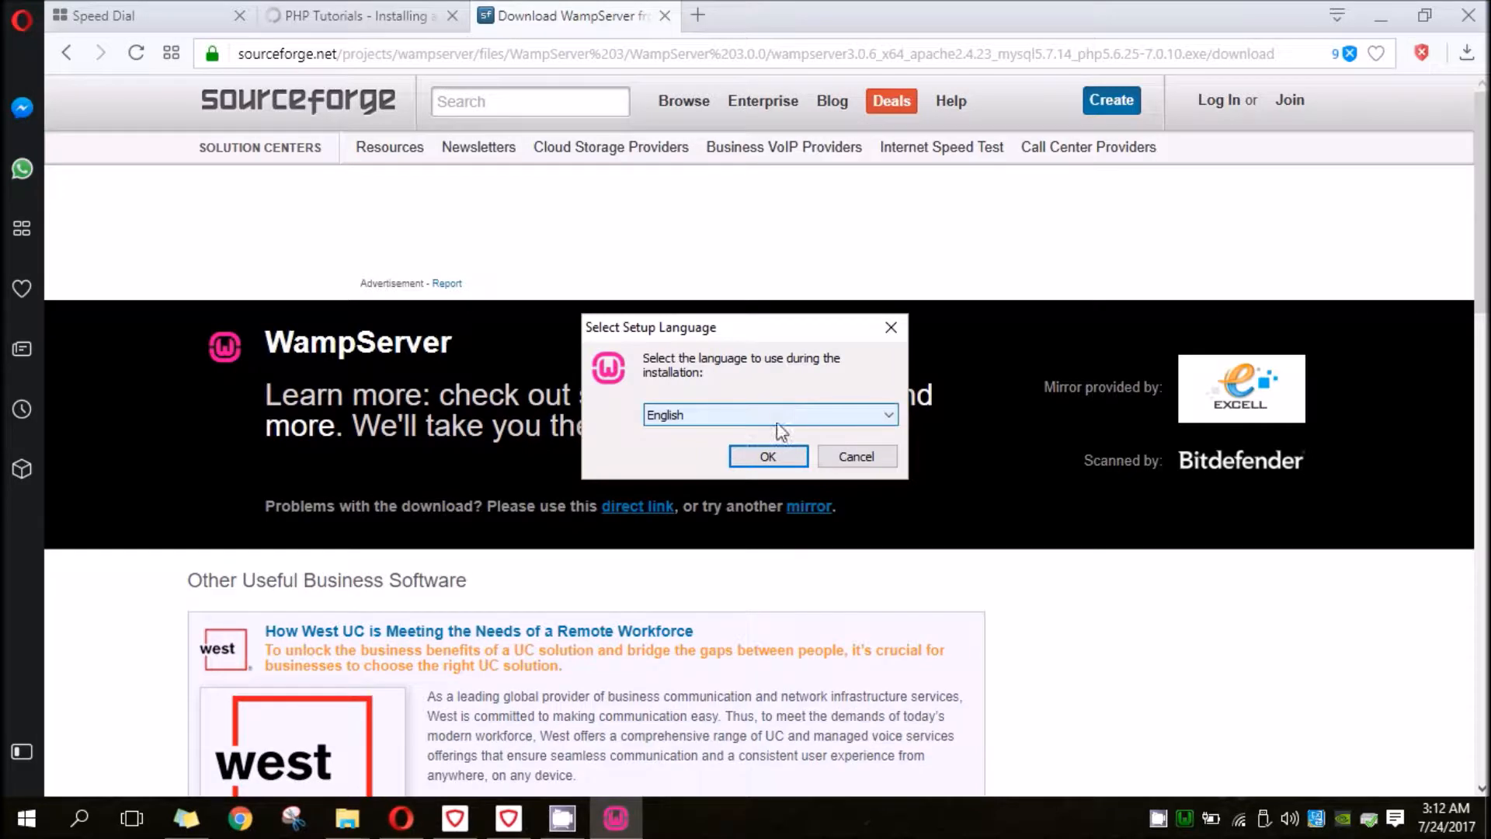
{"action": "left_click", "coordinate": [769, 456]}
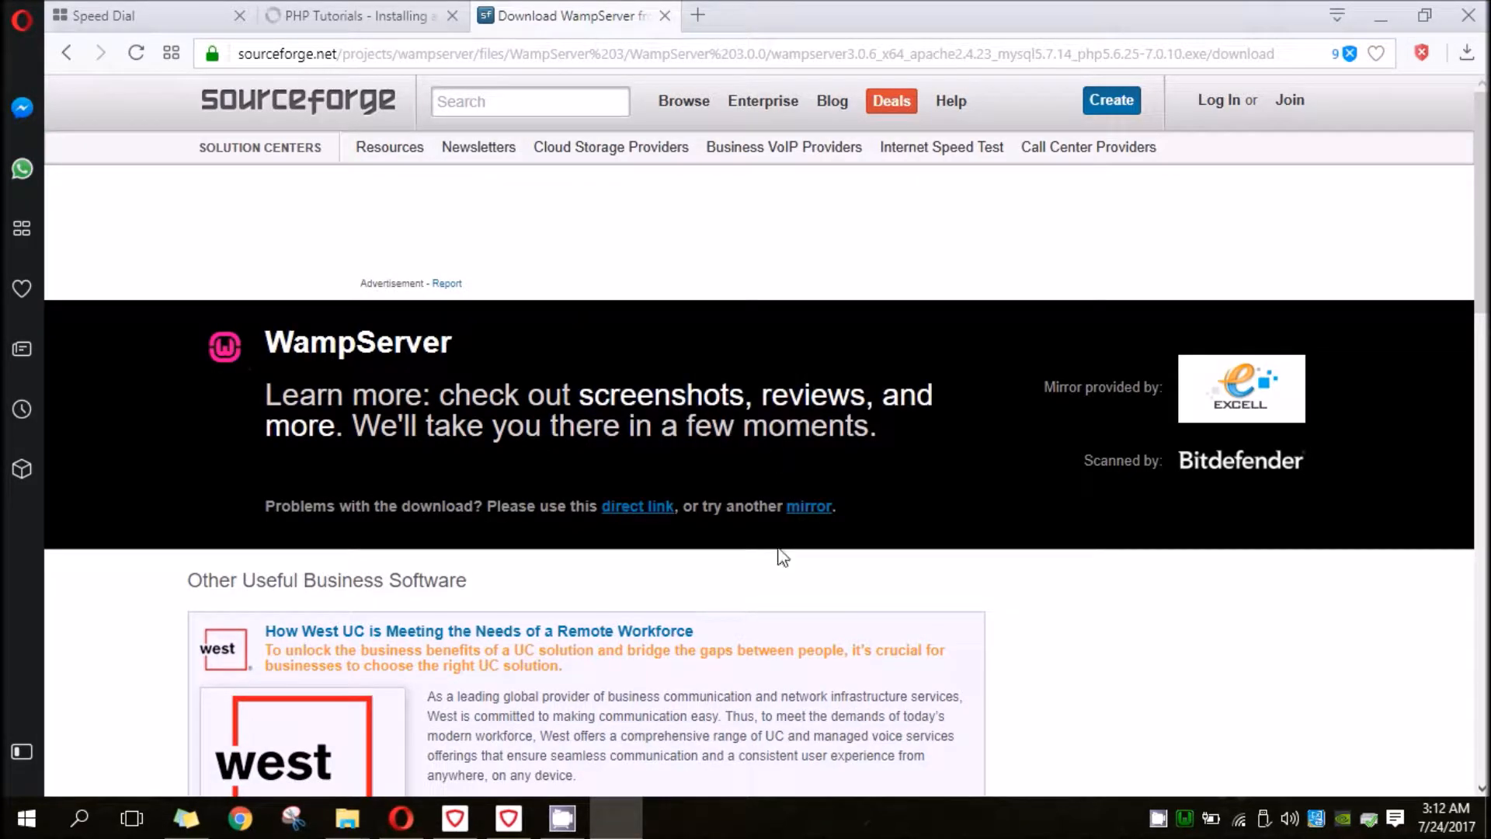
- Accept the license agreement and proceed through setup with c:\wamp64 as the destination folder
{"action": "left_click", "coordinate": [636, 517]}
{"action": "left_click", "coordinate": [889, 583]}
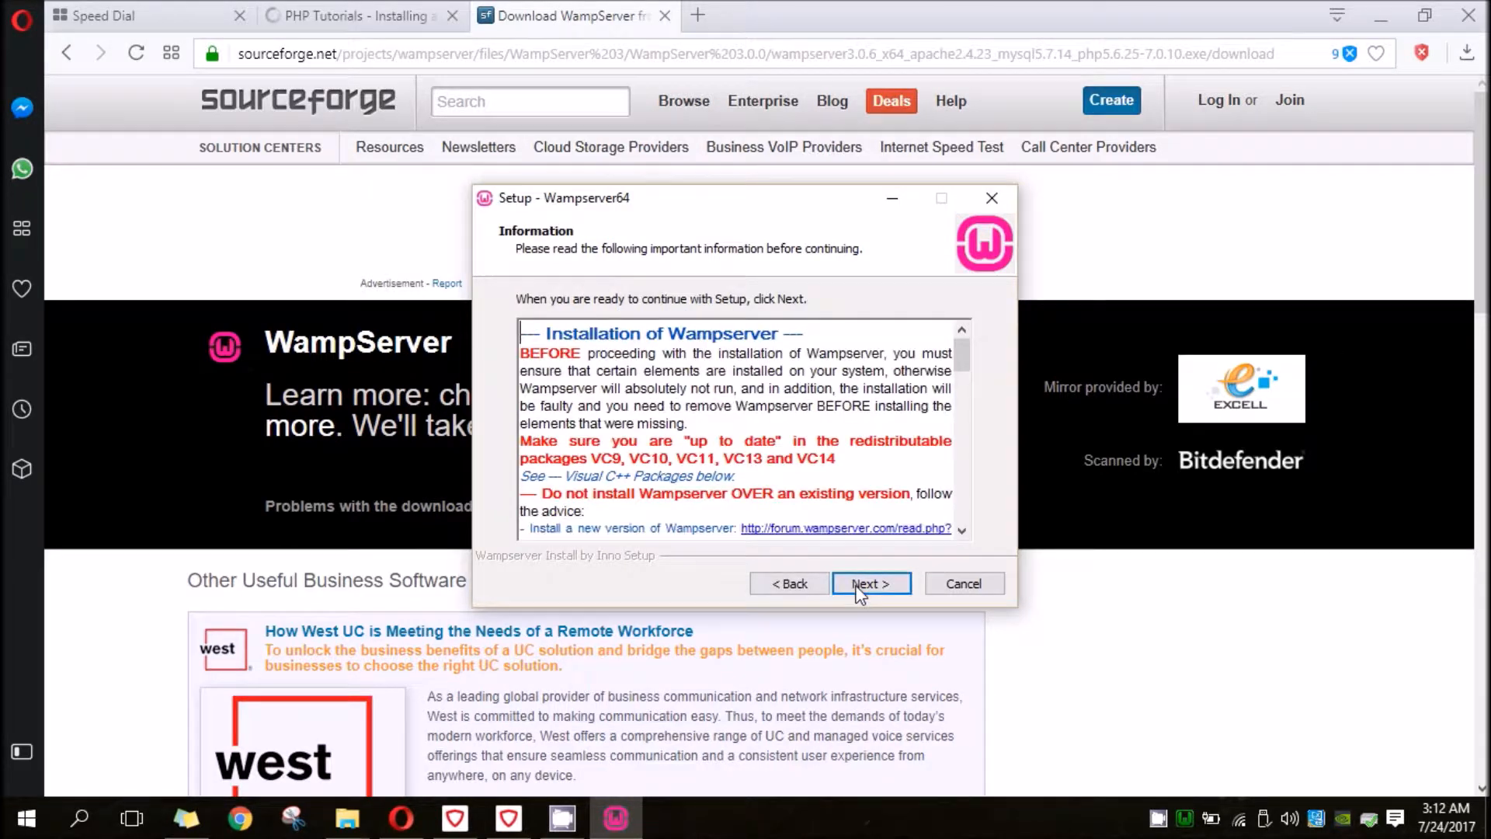
{"action": "left_click", "coordinate": [864, 584]}
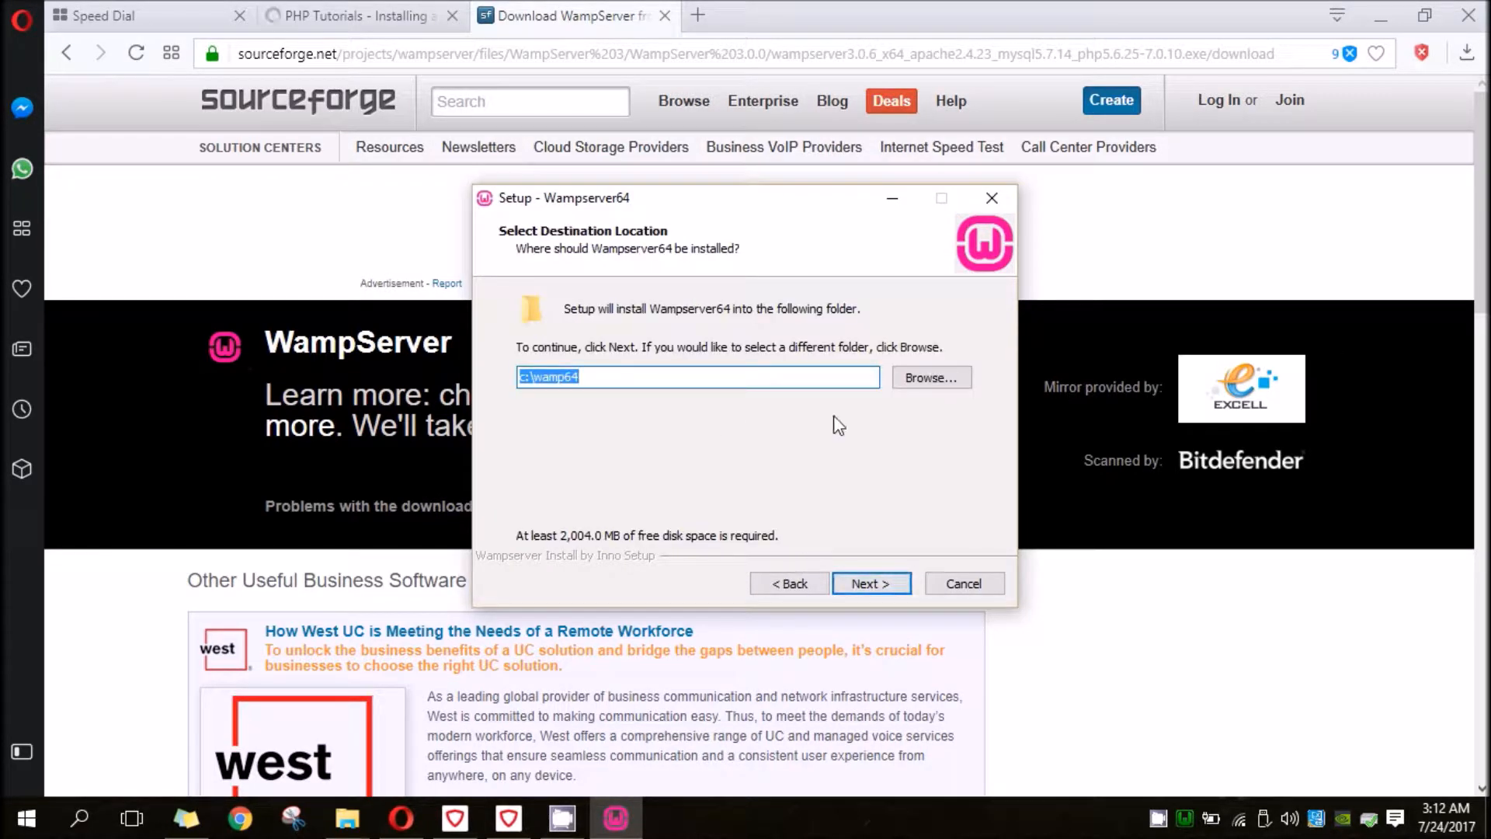
{"action": "left_click", "coordinate": [567, 388]}
{"action": "left_click_drag", "start_coordinate": [533, 377], "coordinate": [596, 386]}
{"action": "left_click", "coordinate": [868, 583]}
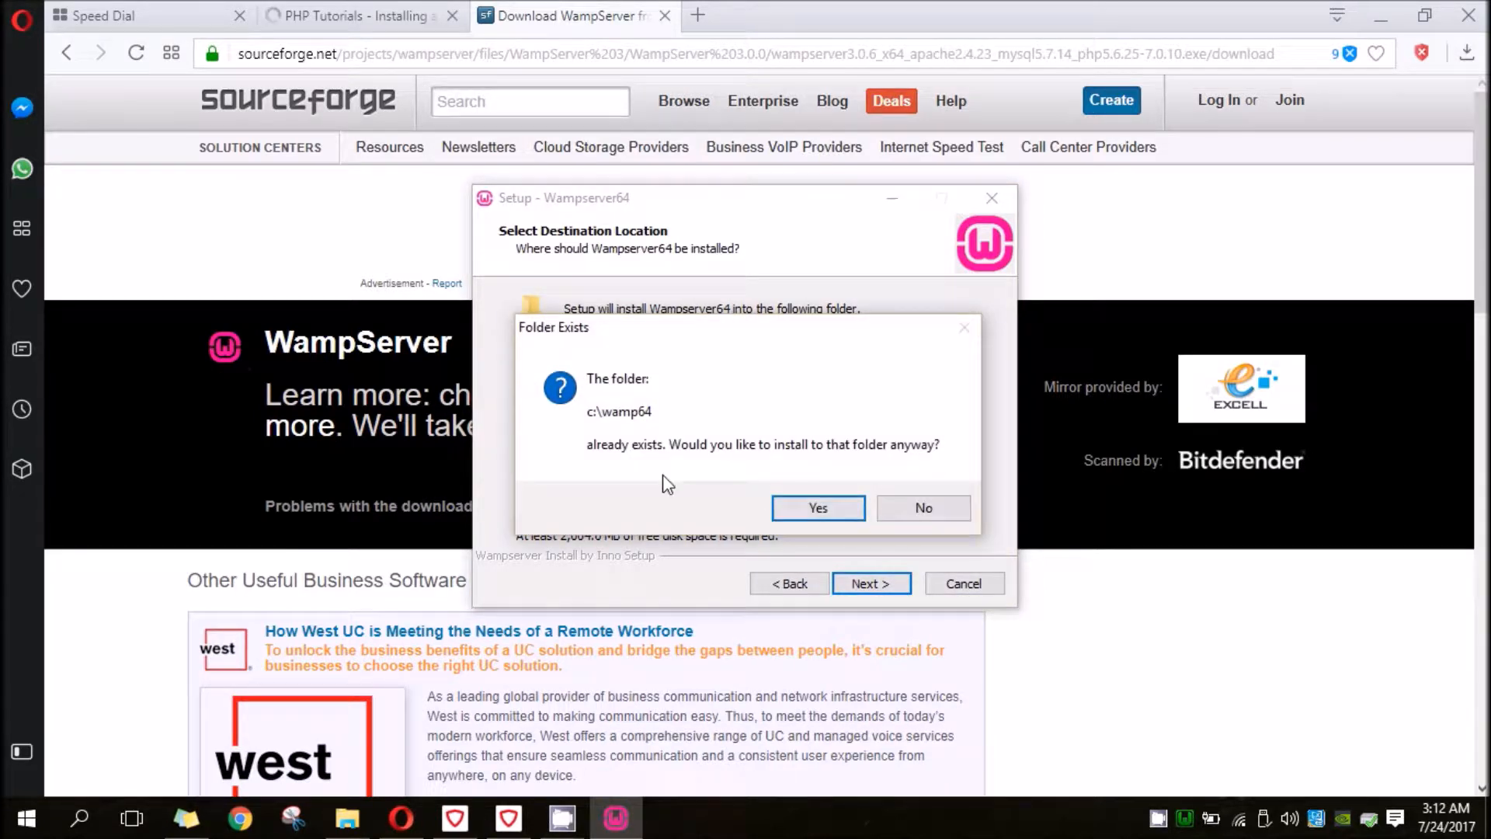
- Decline installing into the existing c:\wamp64 folder and exit the Wampserver64 setup
{"action": "left_click", "coordinate": [945, 512]}
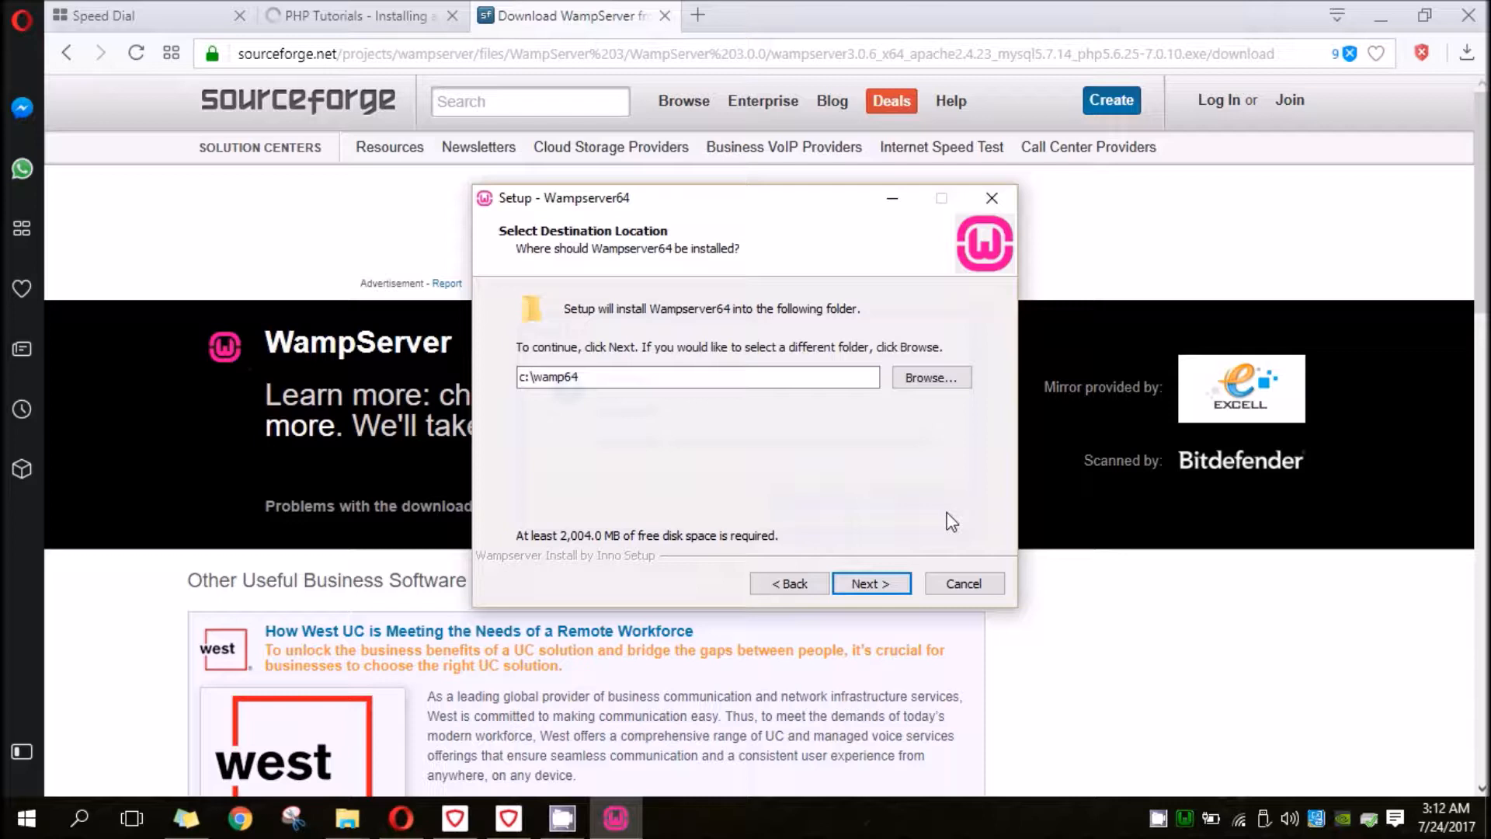
{"action": "left_click", "coordinate": [963, 584]}
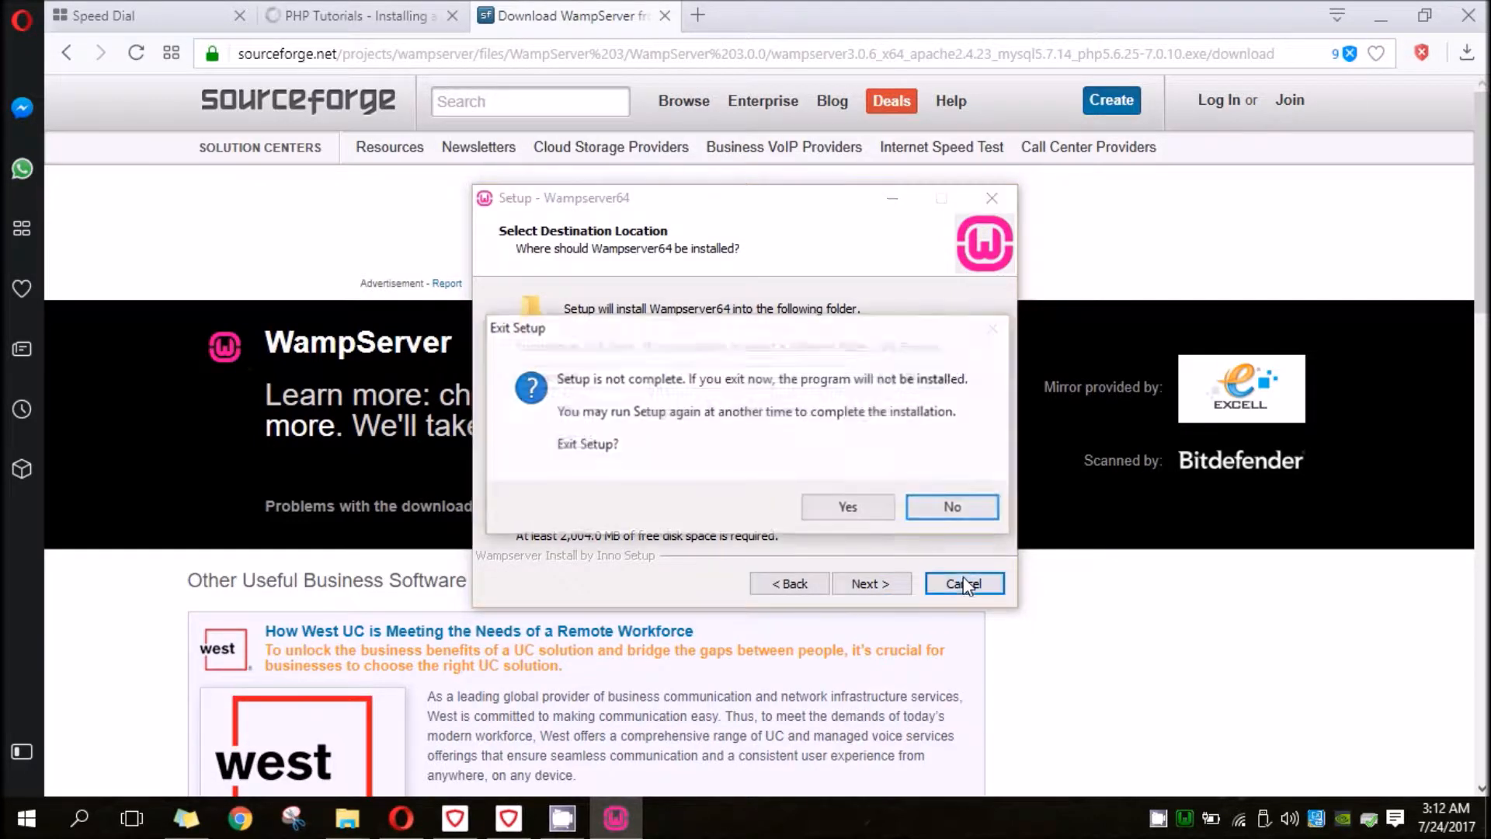
{"action": "left_click", "coordinate": [854, 505]}
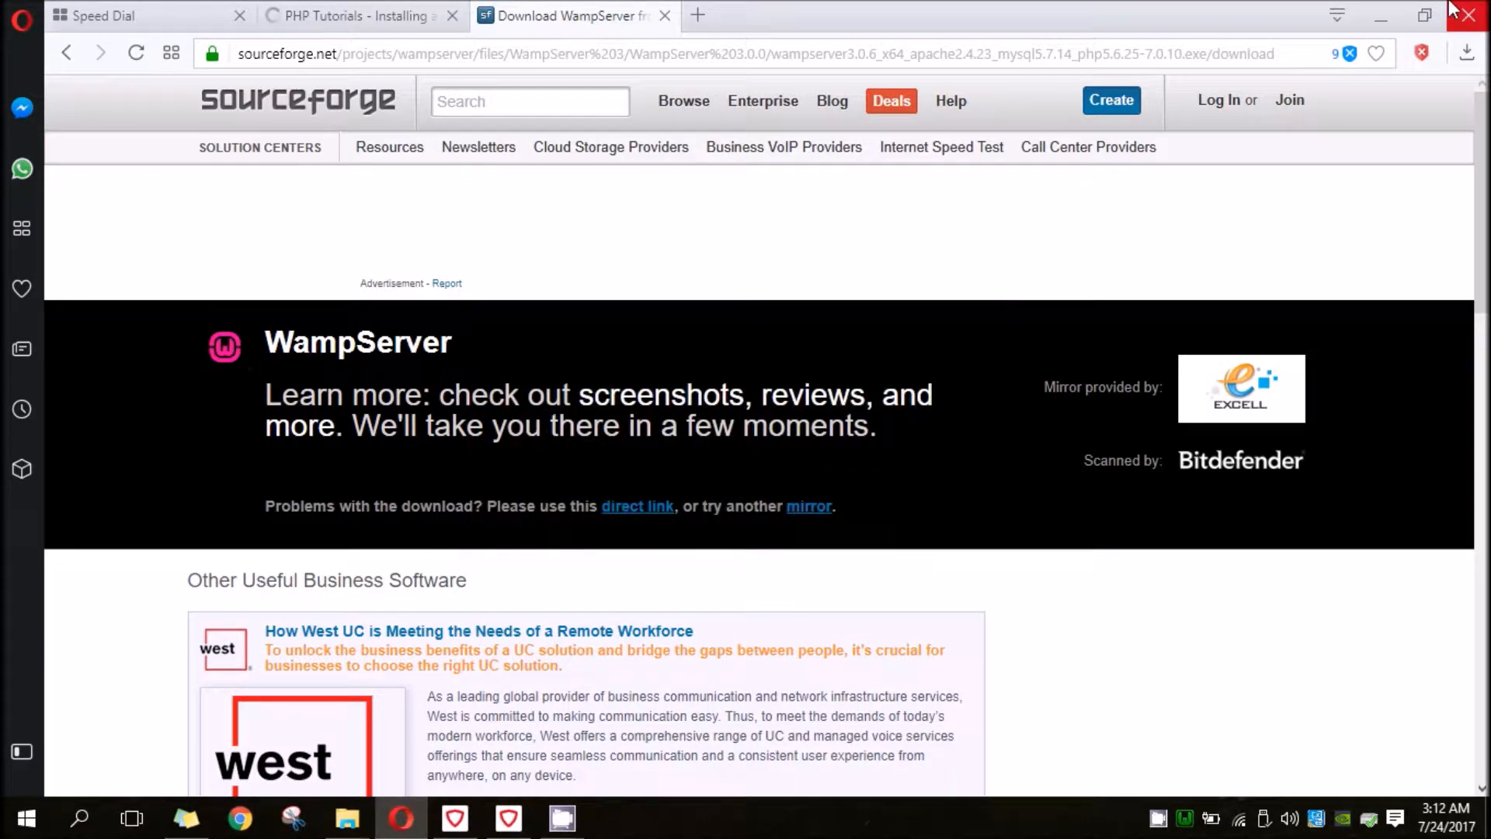
- Minimize the browser and open the running WampServer's www directory in a maximized File Explorer window
{"action": "left_click", "coordinate": [1379, 16]}
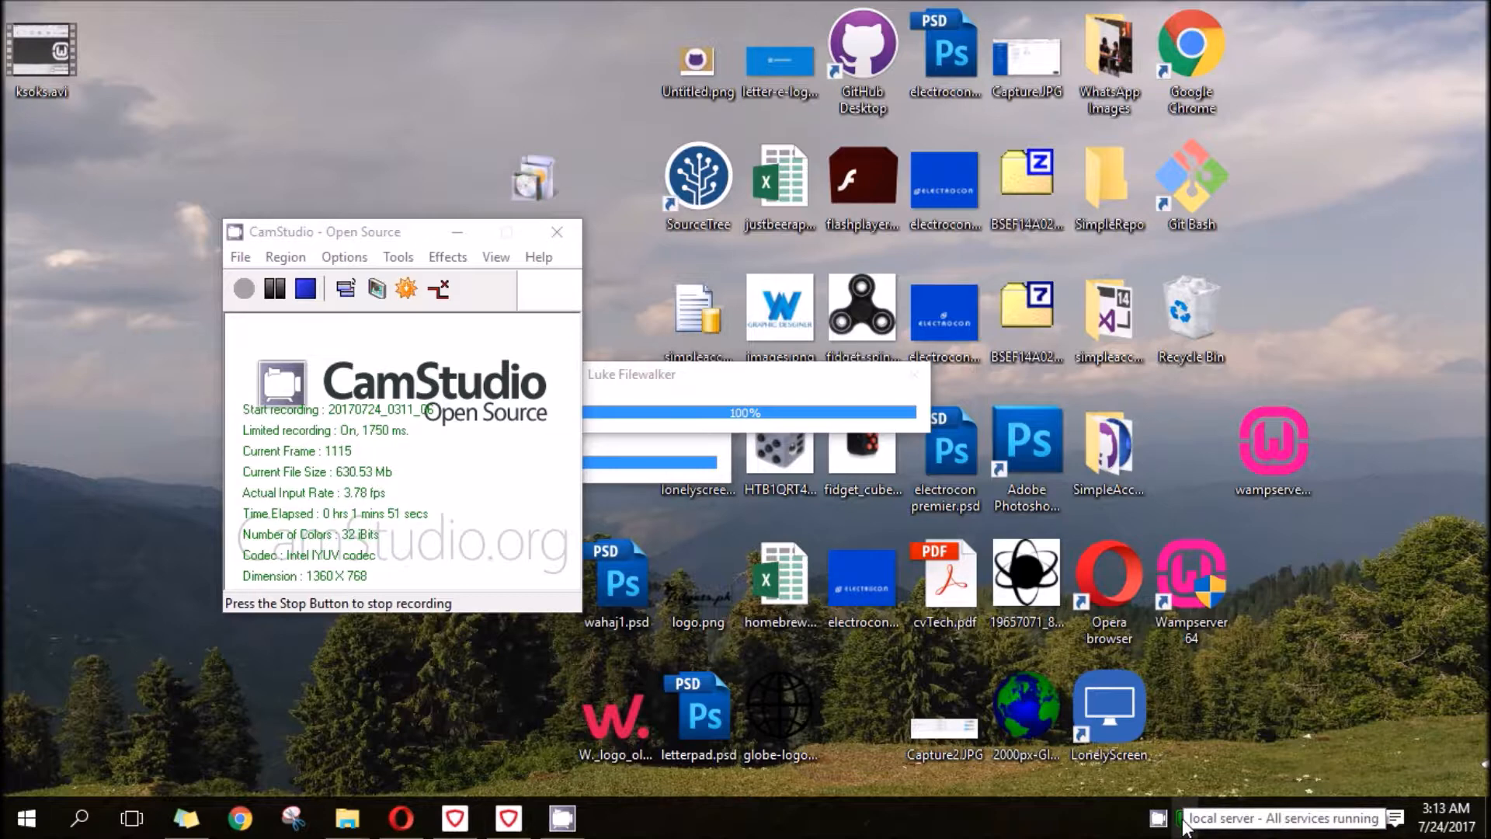
{"action": "left_click", "coordinate": [1183, 821]}
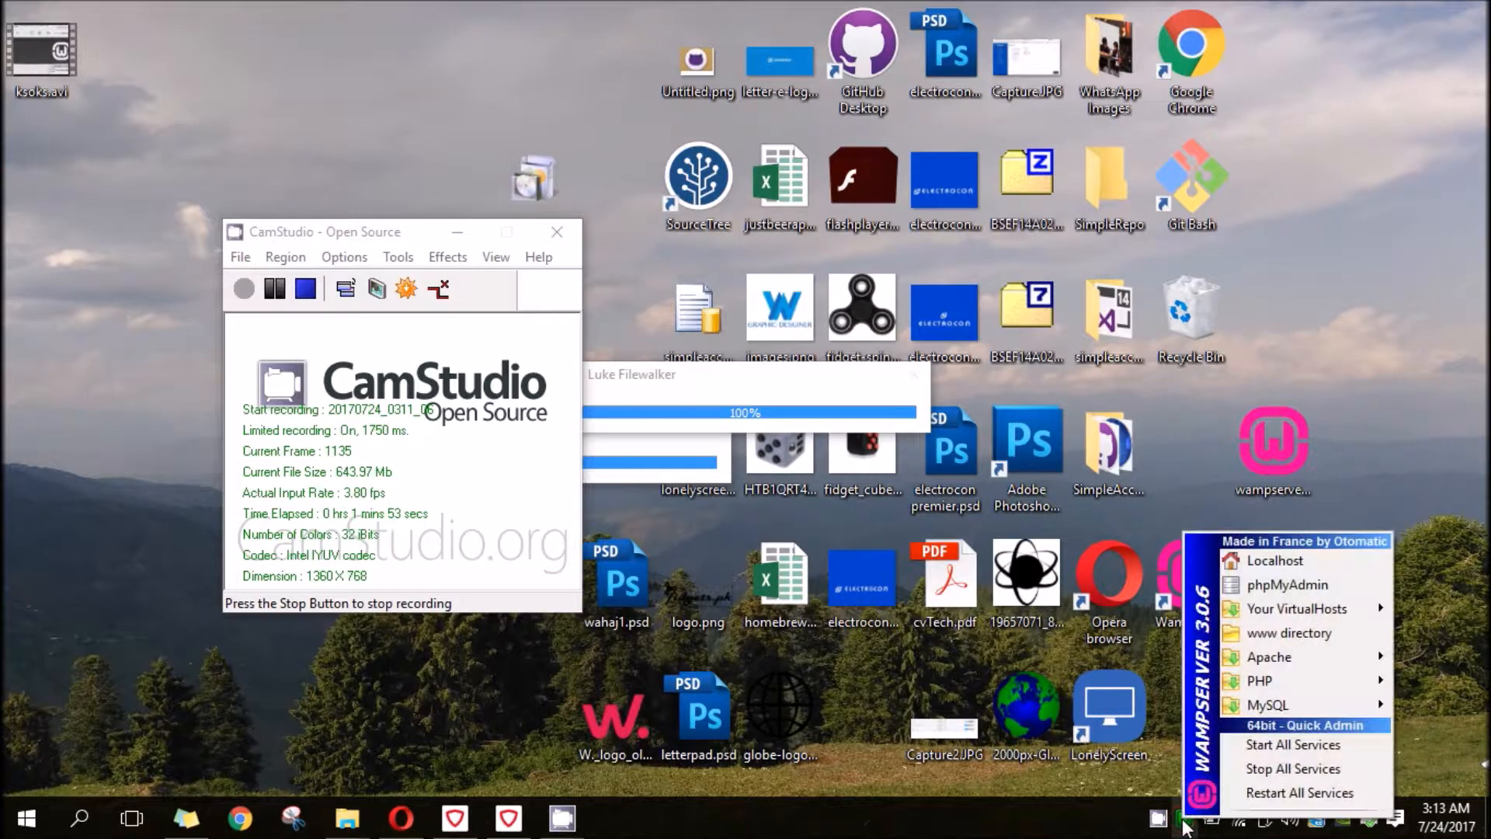
{"action": "mouse_move", "coordinate": [1289, 691]}
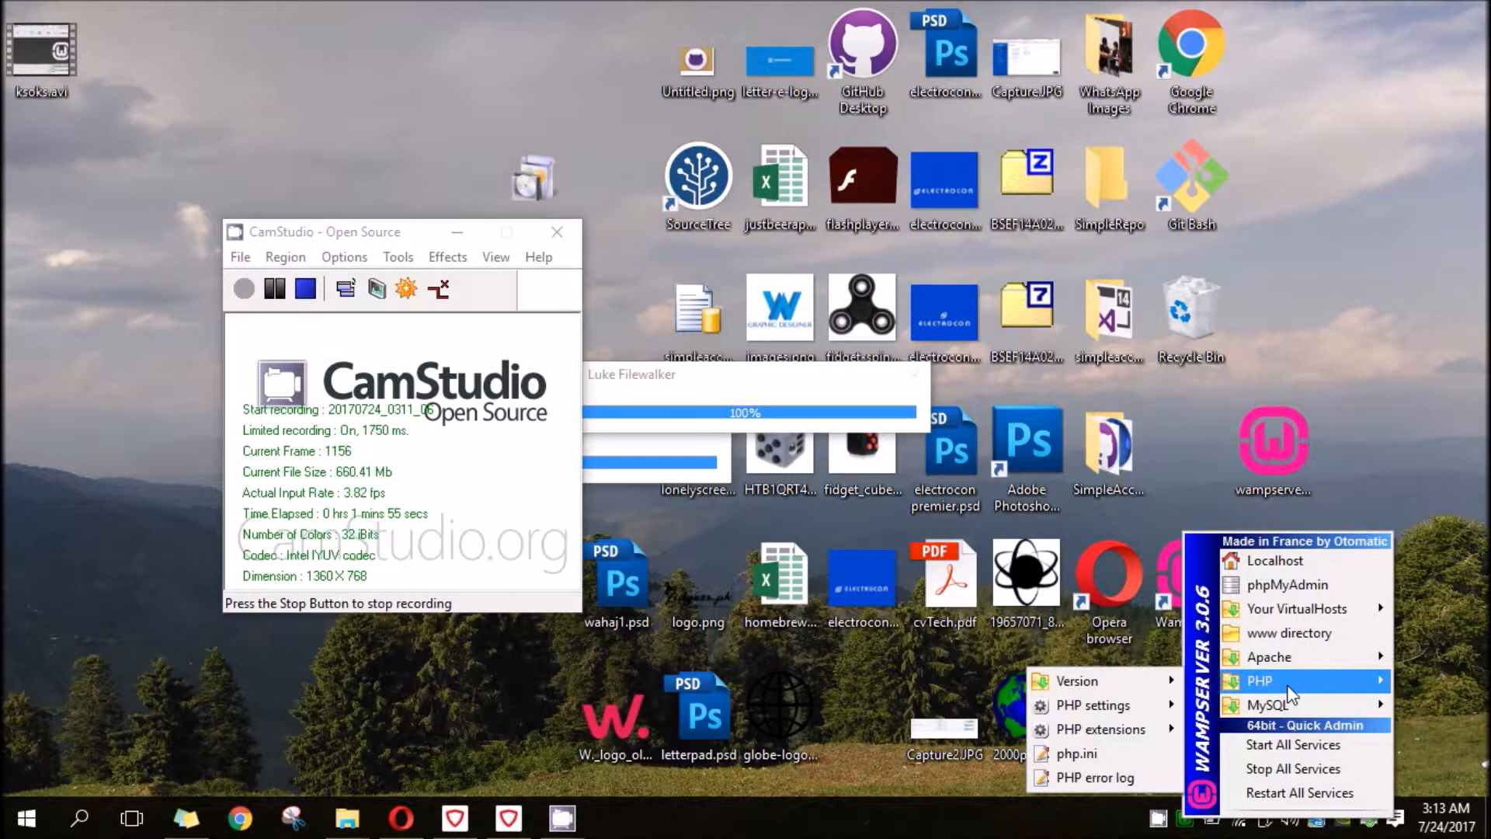
{"action": "left_click", "coordinate": [1288, 635]}
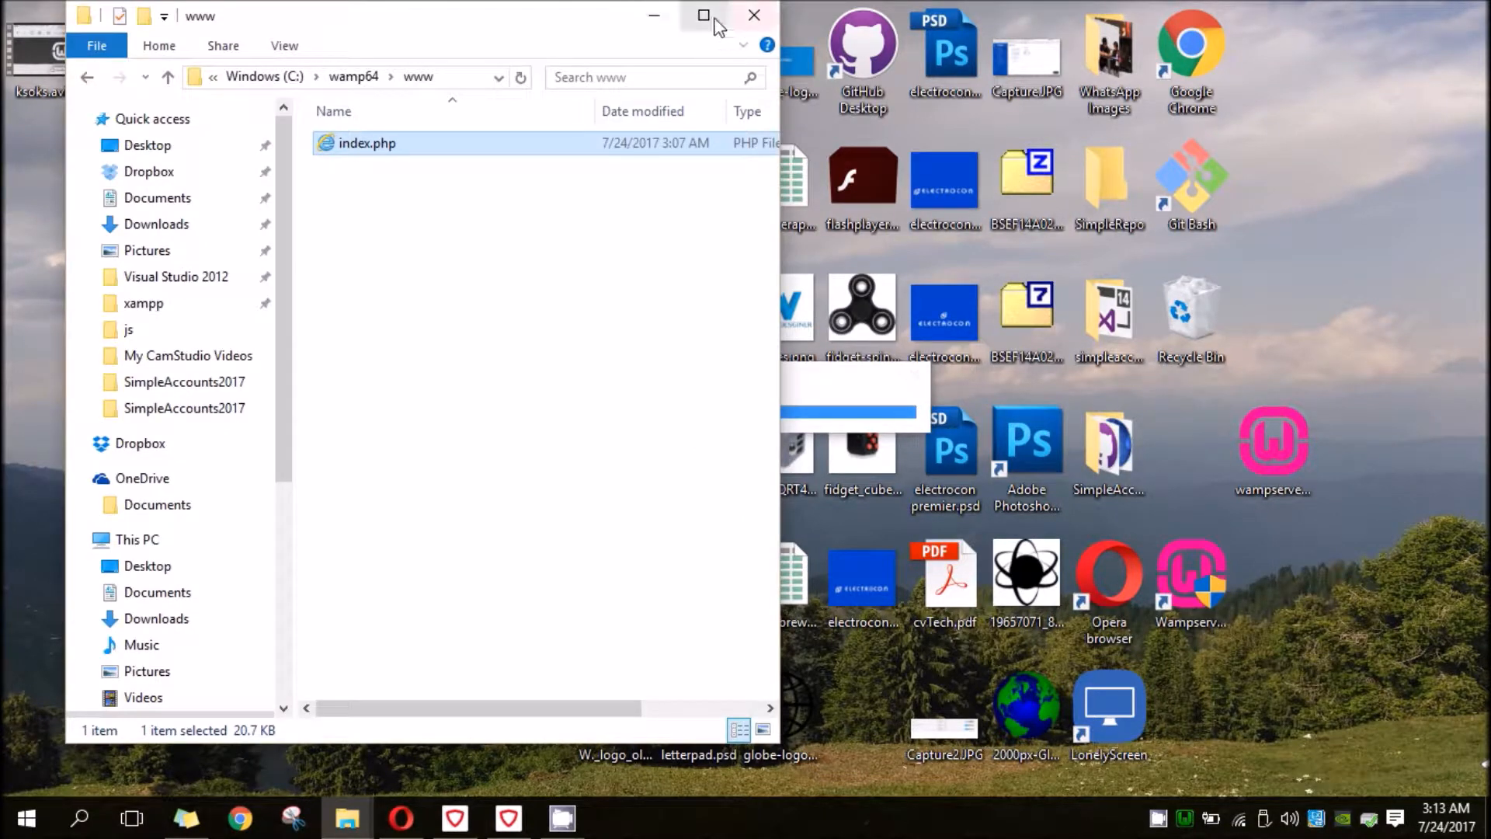
{"action": "left_click", "coordinate": [703, 16]}
- Open index.php from the www folder in Notepad++ and examine the HTML inside its body
{"action": "left_click_drag", "start_coordinate": [570, 464], "coordinate": [412, 233]}
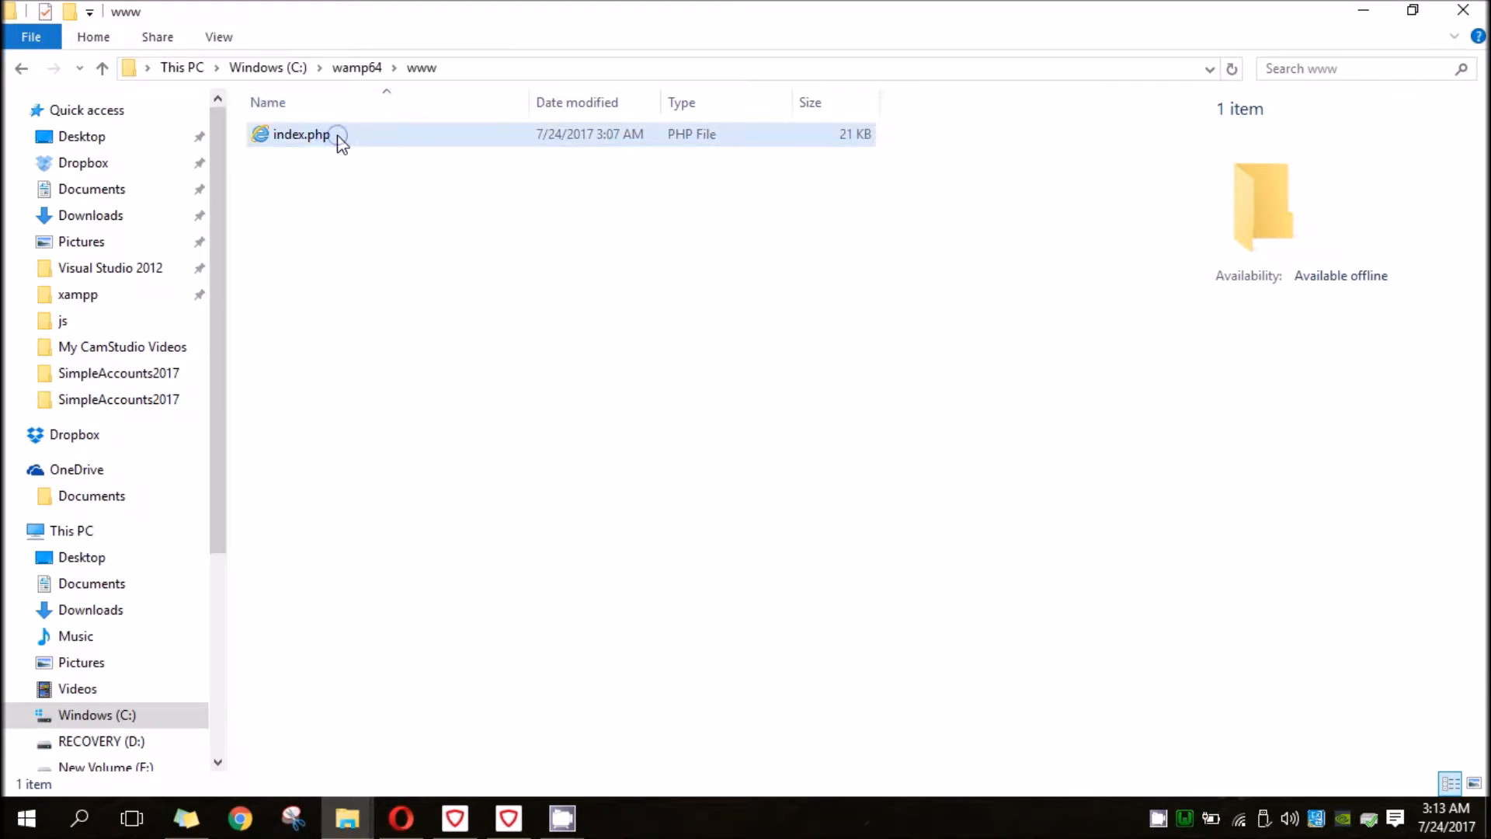
{"action": "right_click", "coordinate": [338, 138]}
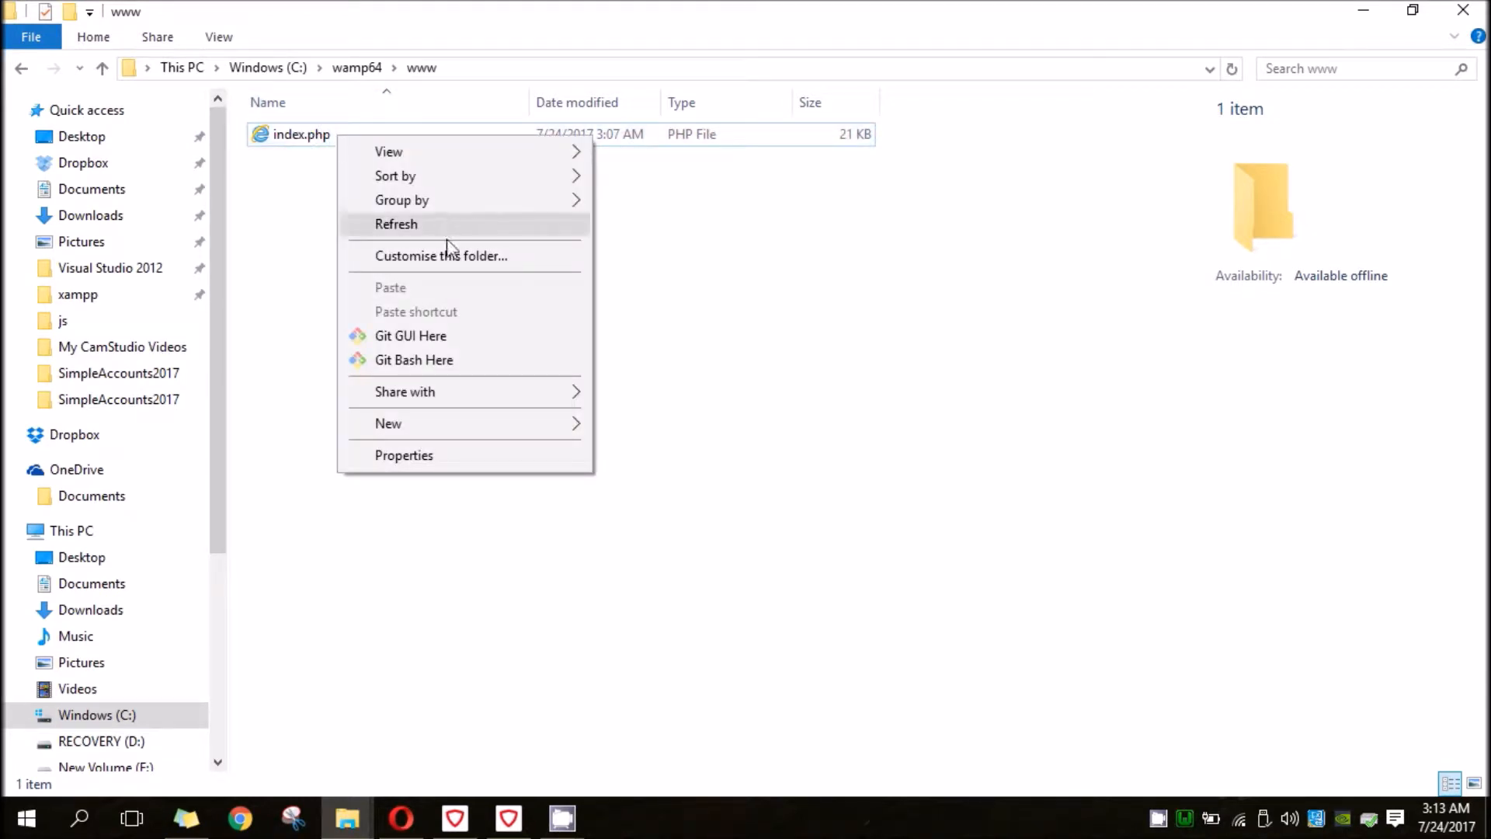
{"action": "double_click", "coordinate": [282, 137]}
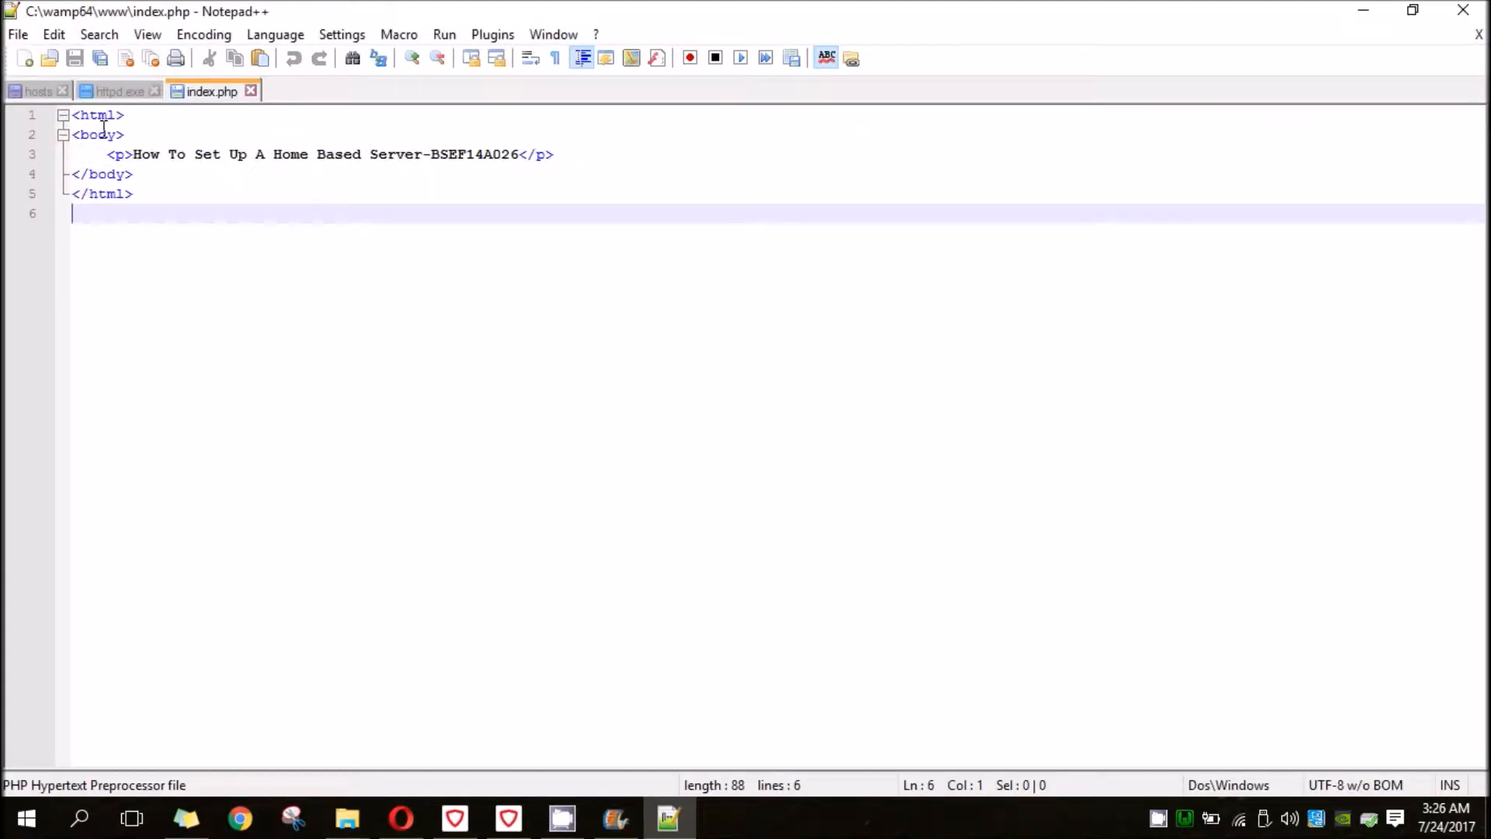
{"action": "left_click", "coordinate": [61, 135]}
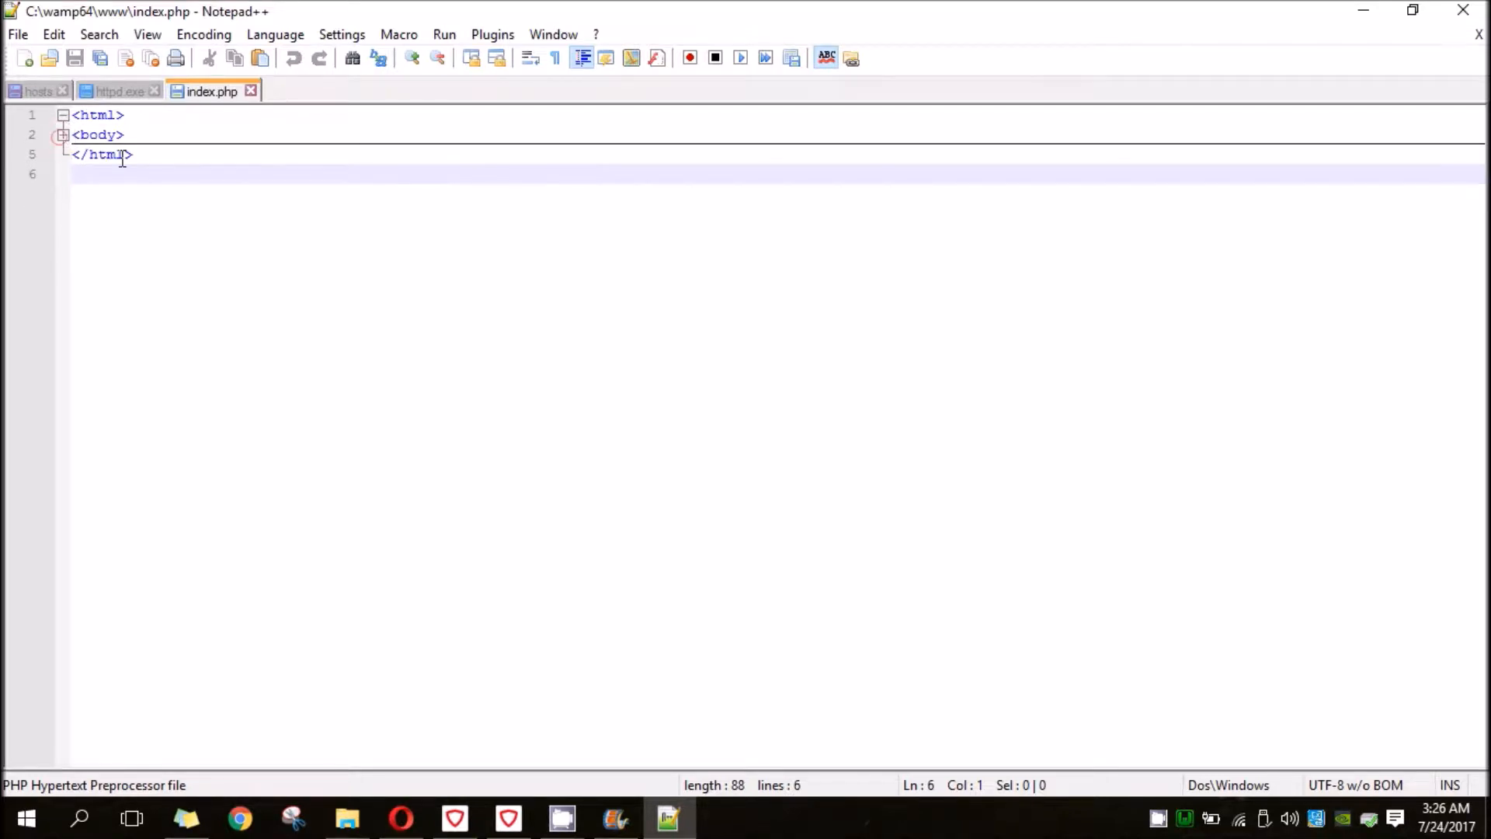
{"action": "left_click", "coordinate": [61, 135]}
{"action": "left_click", "coordinate": [109, 155]}
{"action": "left_click", "coordinate": [109, 154]}
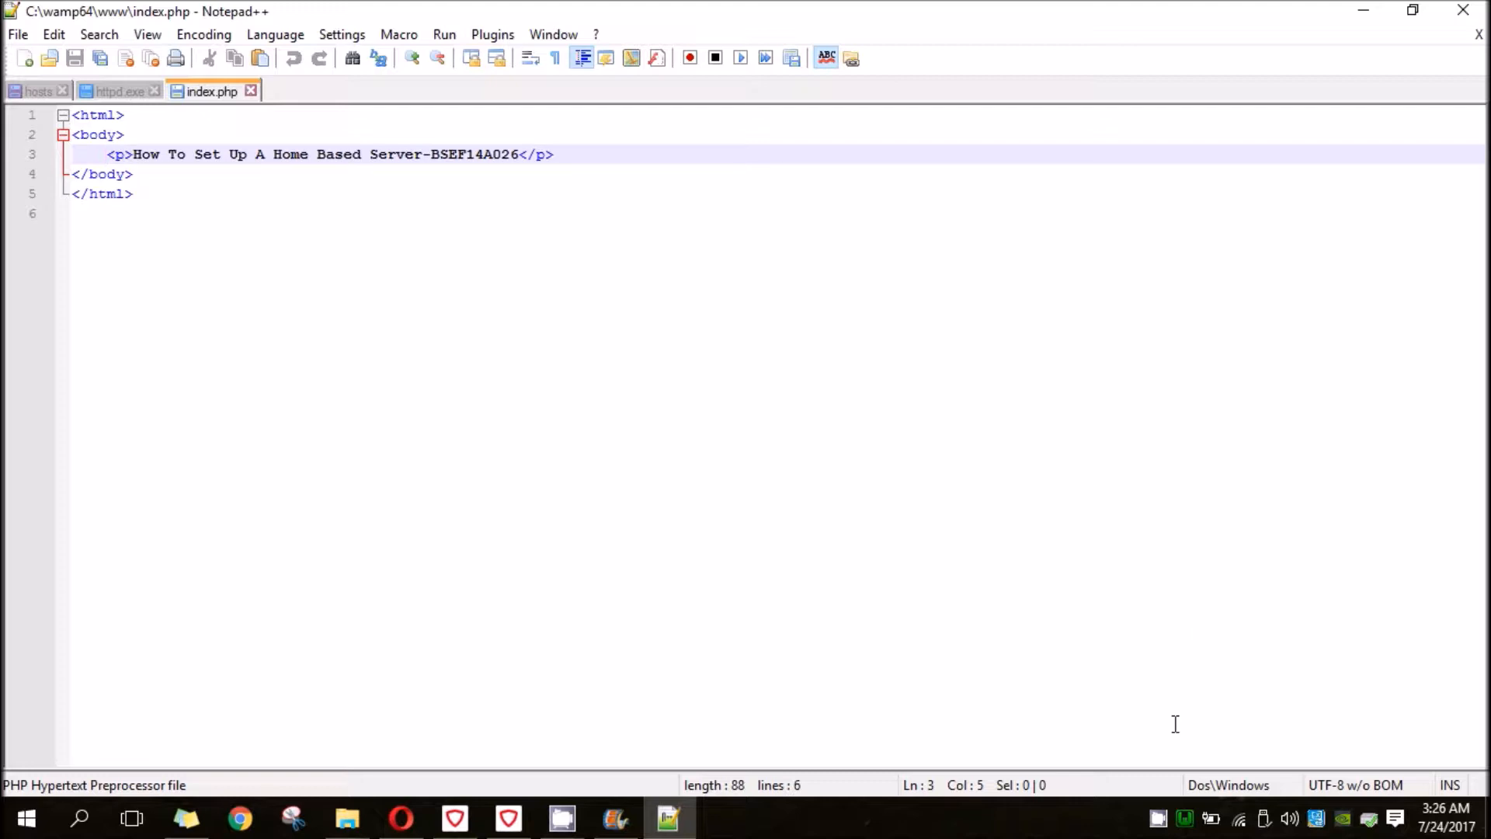
- Enter 1342 as the desired port in WampServer's Apache port dialog, then cancel the change
{"action": "mouse_move", "coordinate": [1191, 833]}
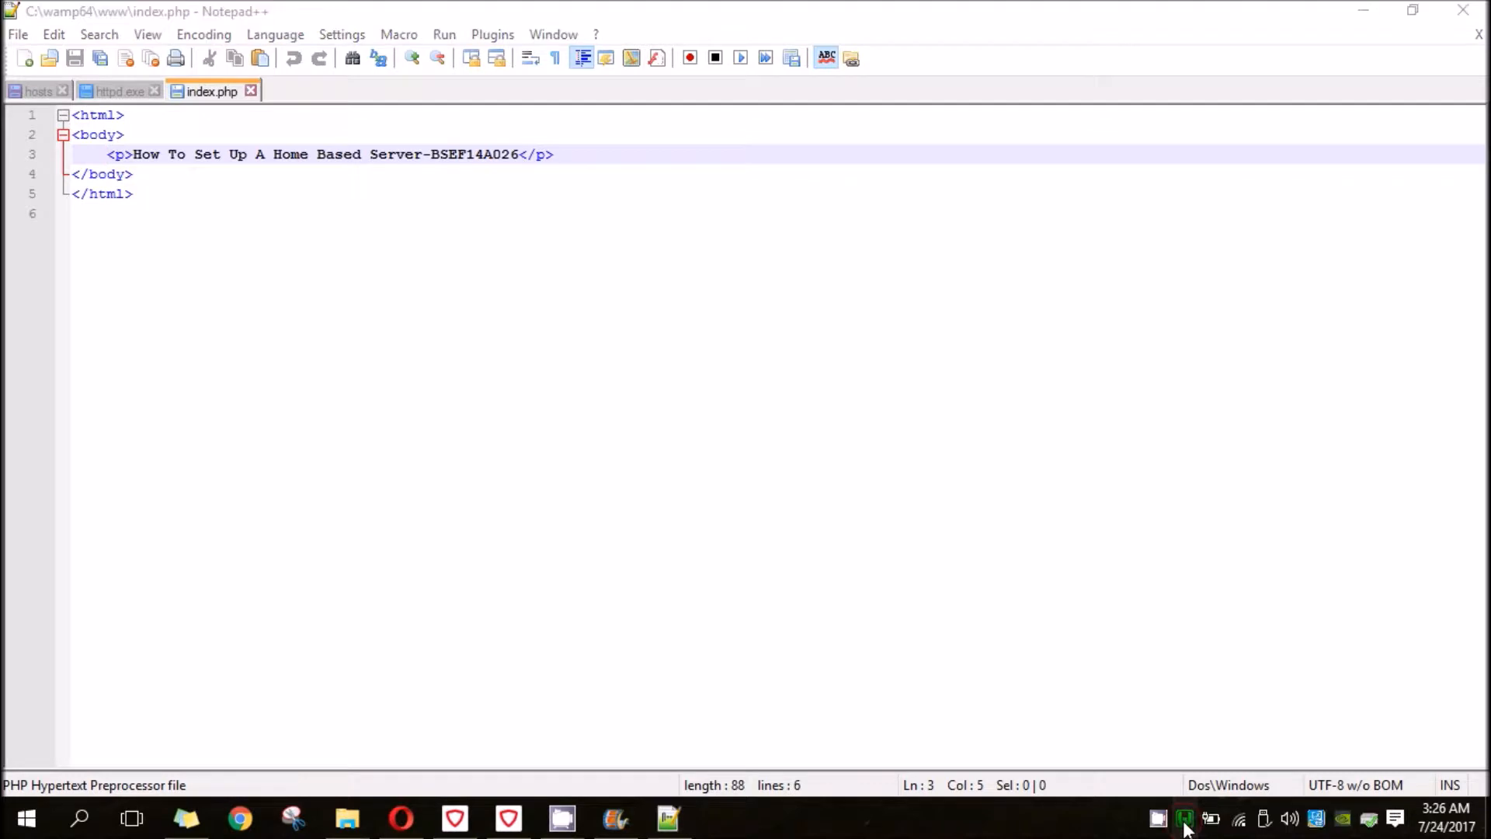
{"action": "left_click", "coordinate": [1184, 823]}
{"action": "mouse_move", "coordinate": [1238, 661]}
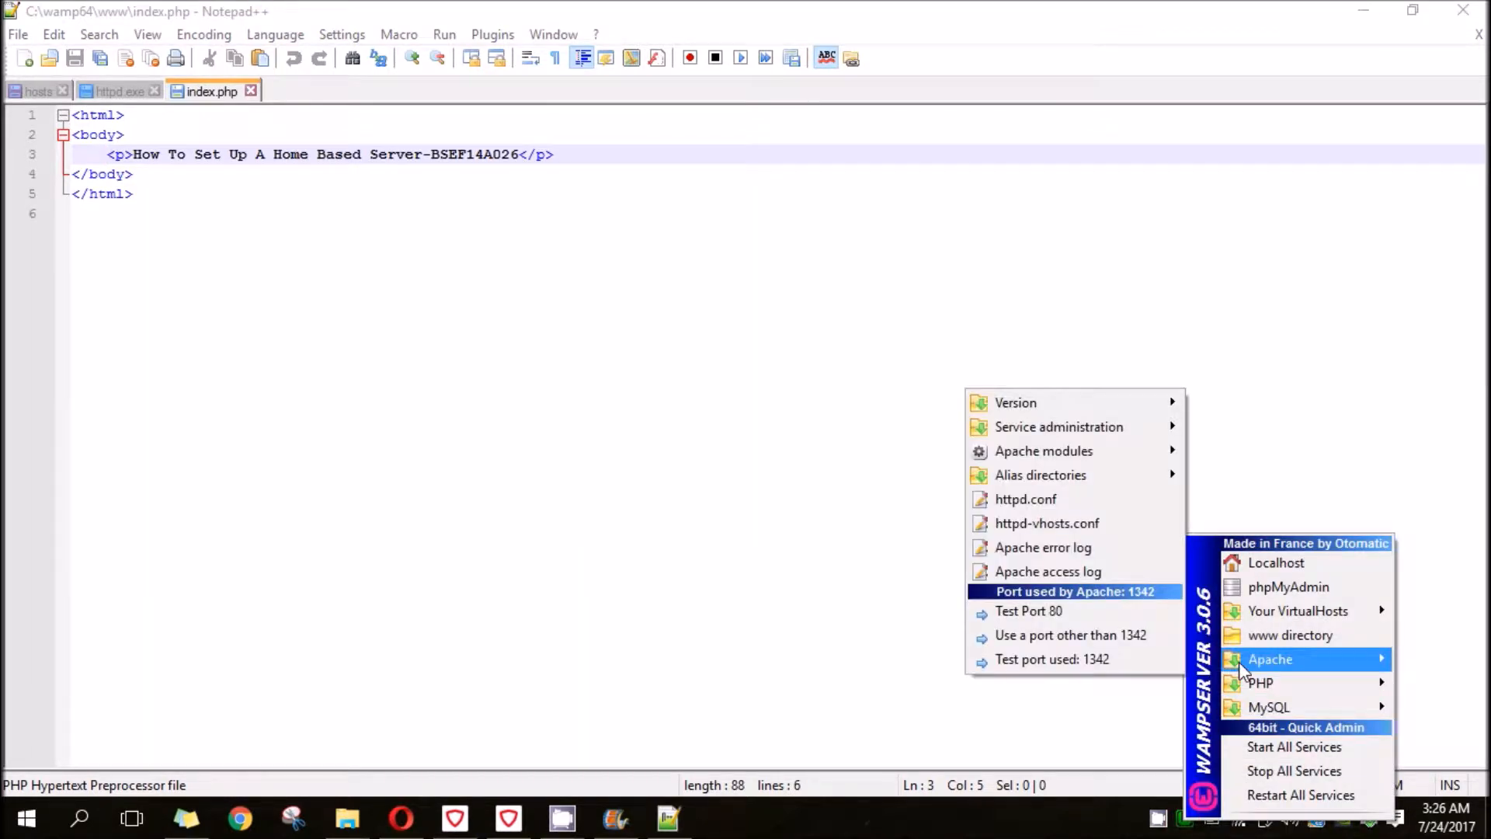
{"action": "left_click", "coordinate": [1110, 635]}
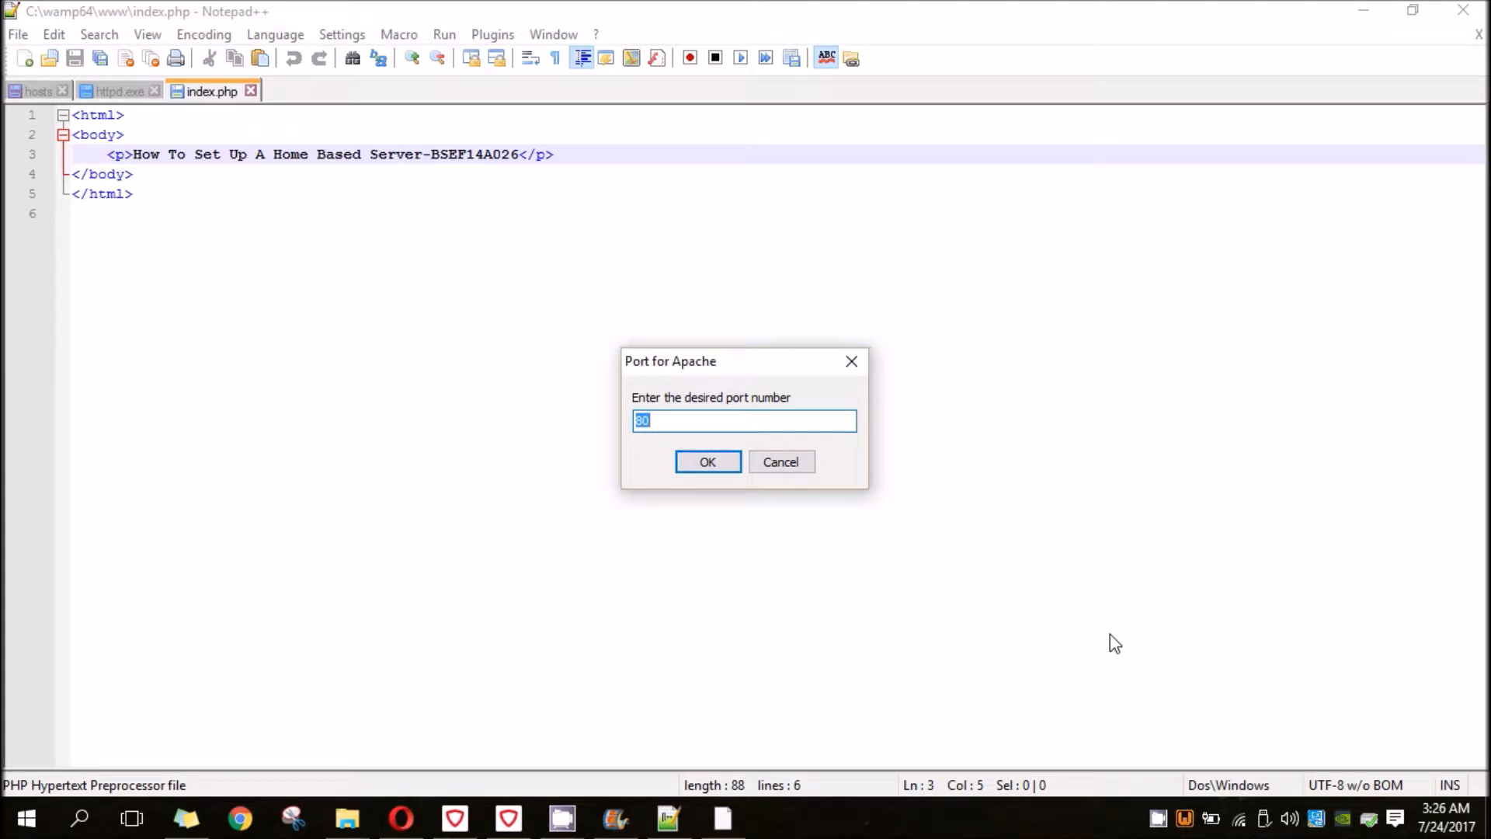
{"action": "type", "text": "1342"}
{"action": "left_click_drag", "start_coordinate": [642, 420], "coordinate": [665, 420]}
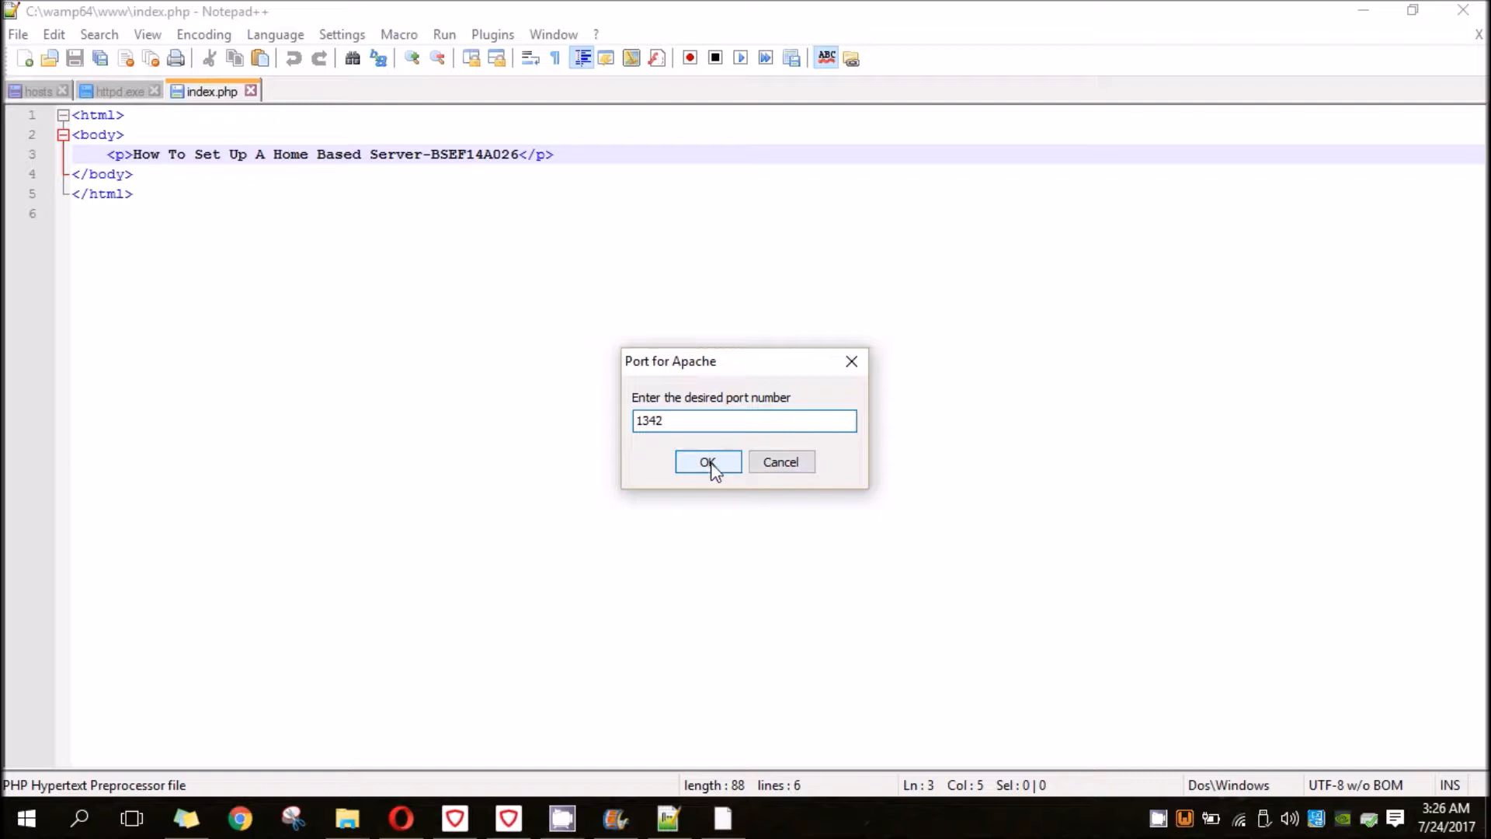
{"action": "left_click", "coordinate": [782, 463]}
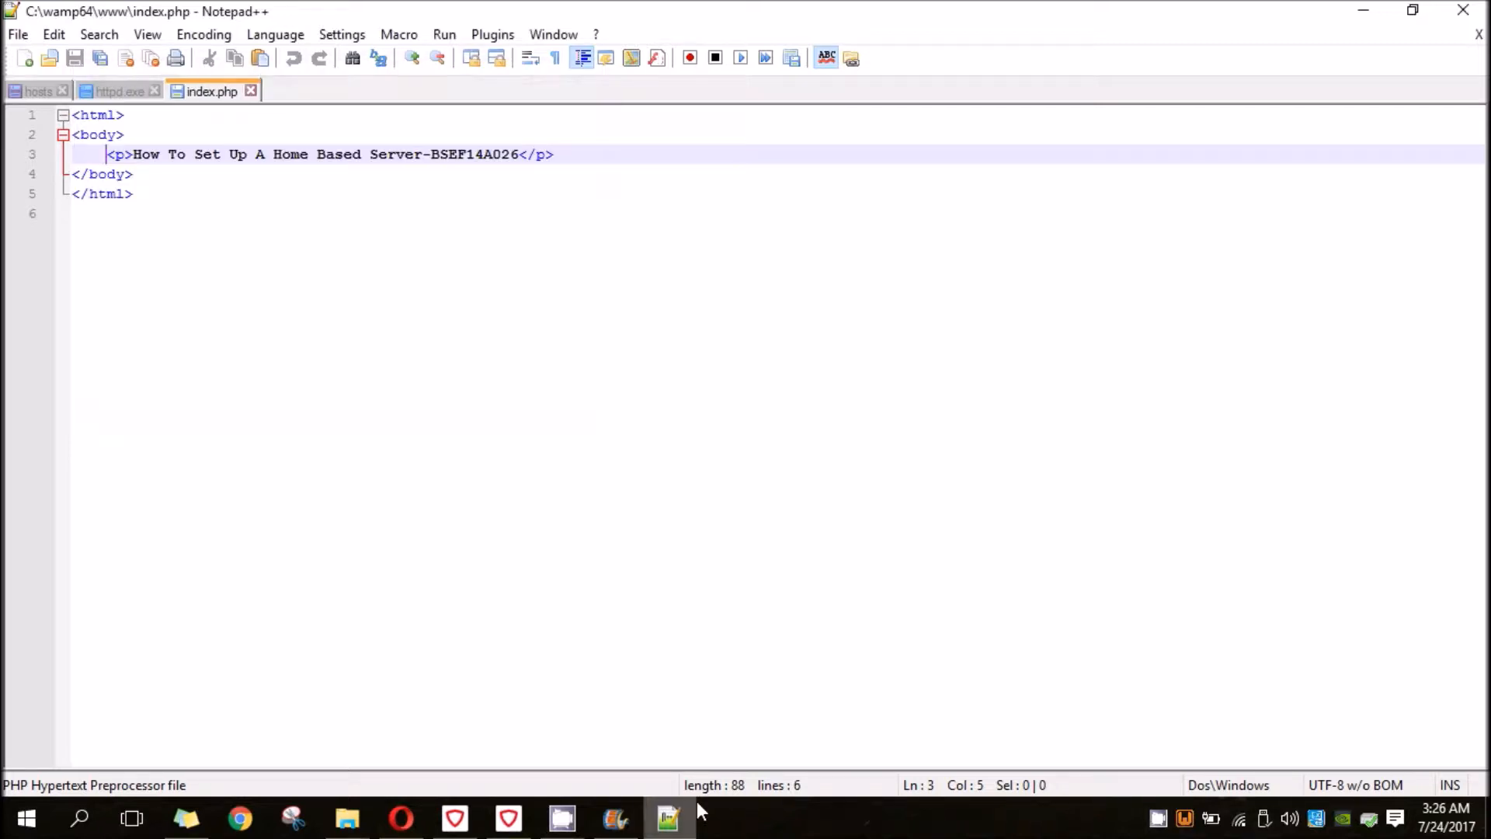
- Switch to Opera and load localhost:1342 in place of the WampServer download page
{"action": "left_click", "coordinate": [408, 829]}
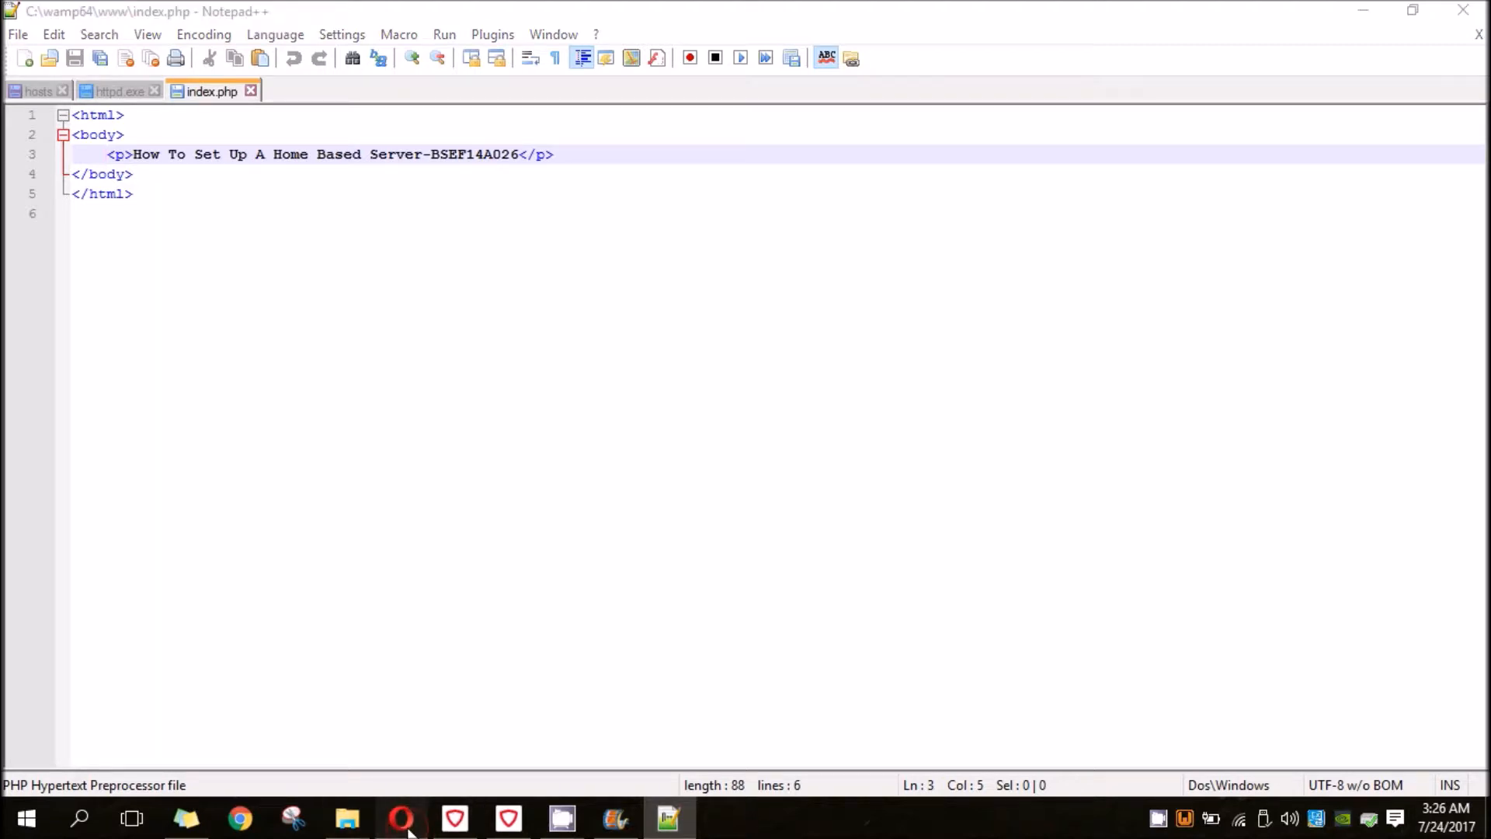
{"action": "left_click", "coordinate": [407, 55]}
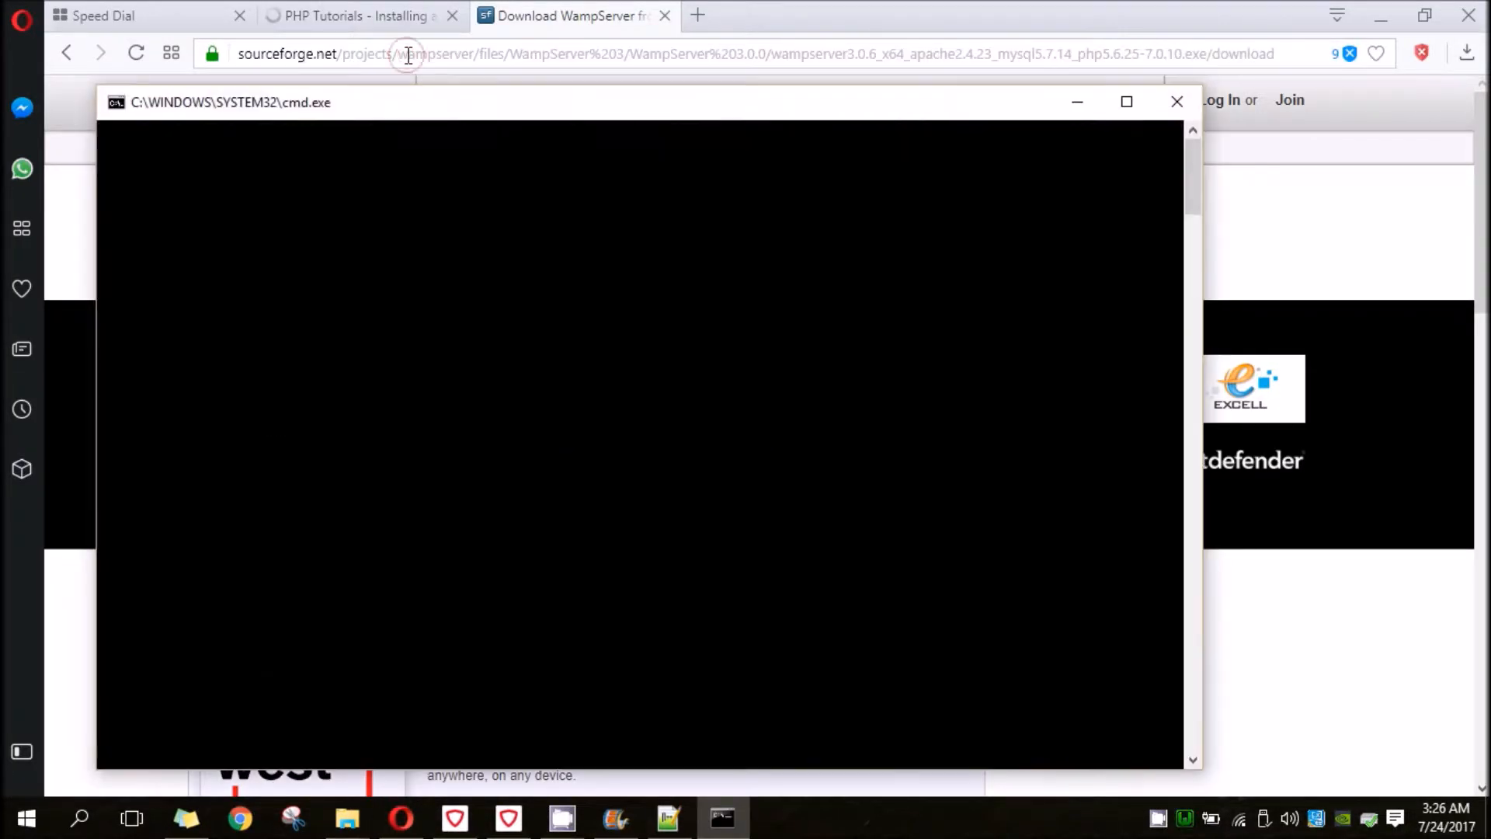
{"action": "type", "text": "localhost:9812"}
{"action": "key", "text": "Right"}
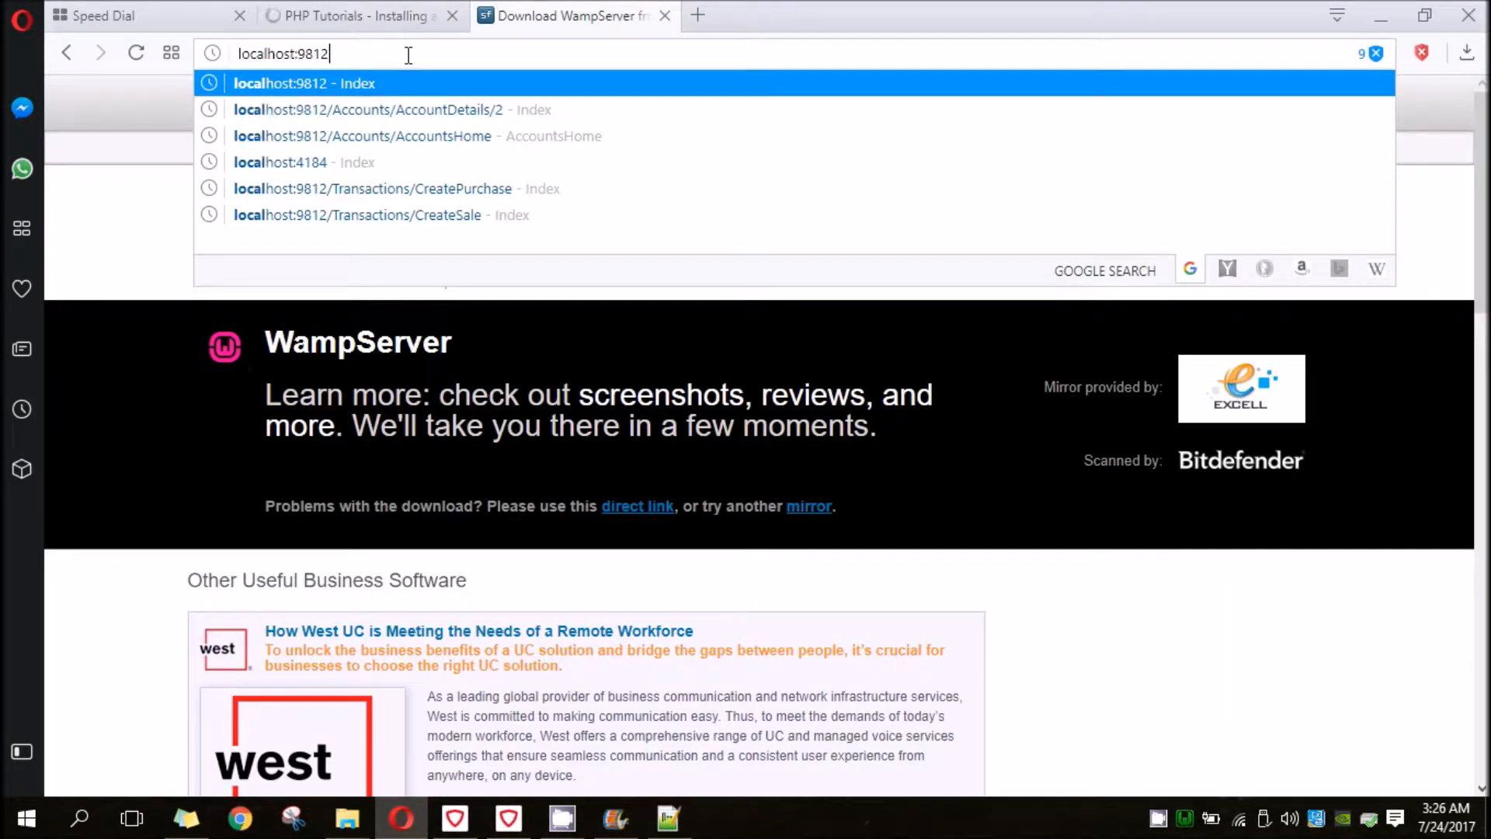
{"action": "key", "text": "BackSpace"}
{"action": "key", "text": "BackSpace"}
{"action": "key", "text": "BackSpace"}
{"action": "key", "text": "BackSpace"}
{"action": "type", "text": "134"}
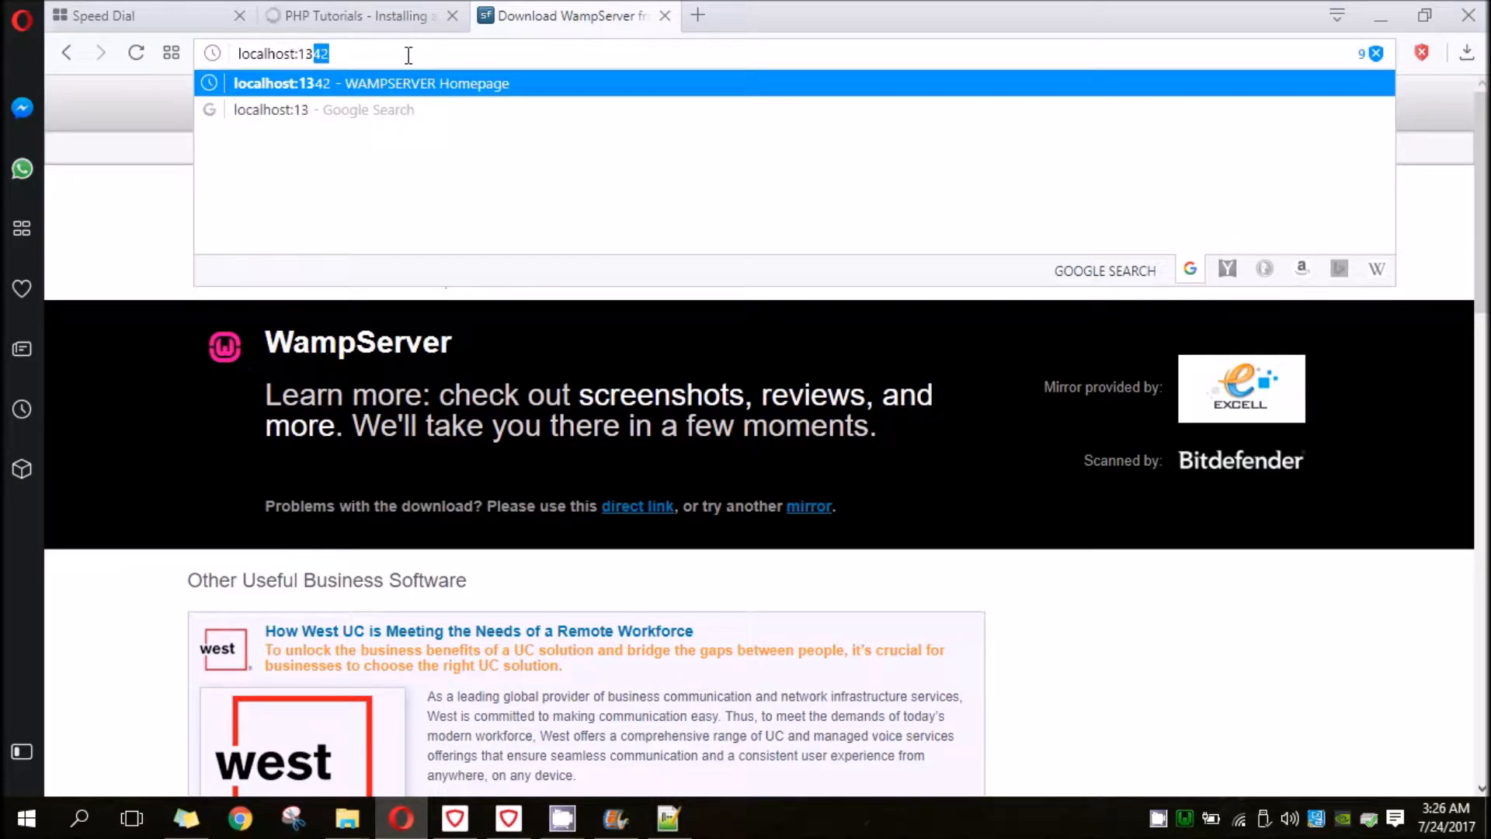
{"action": "key", "text": "Return"}
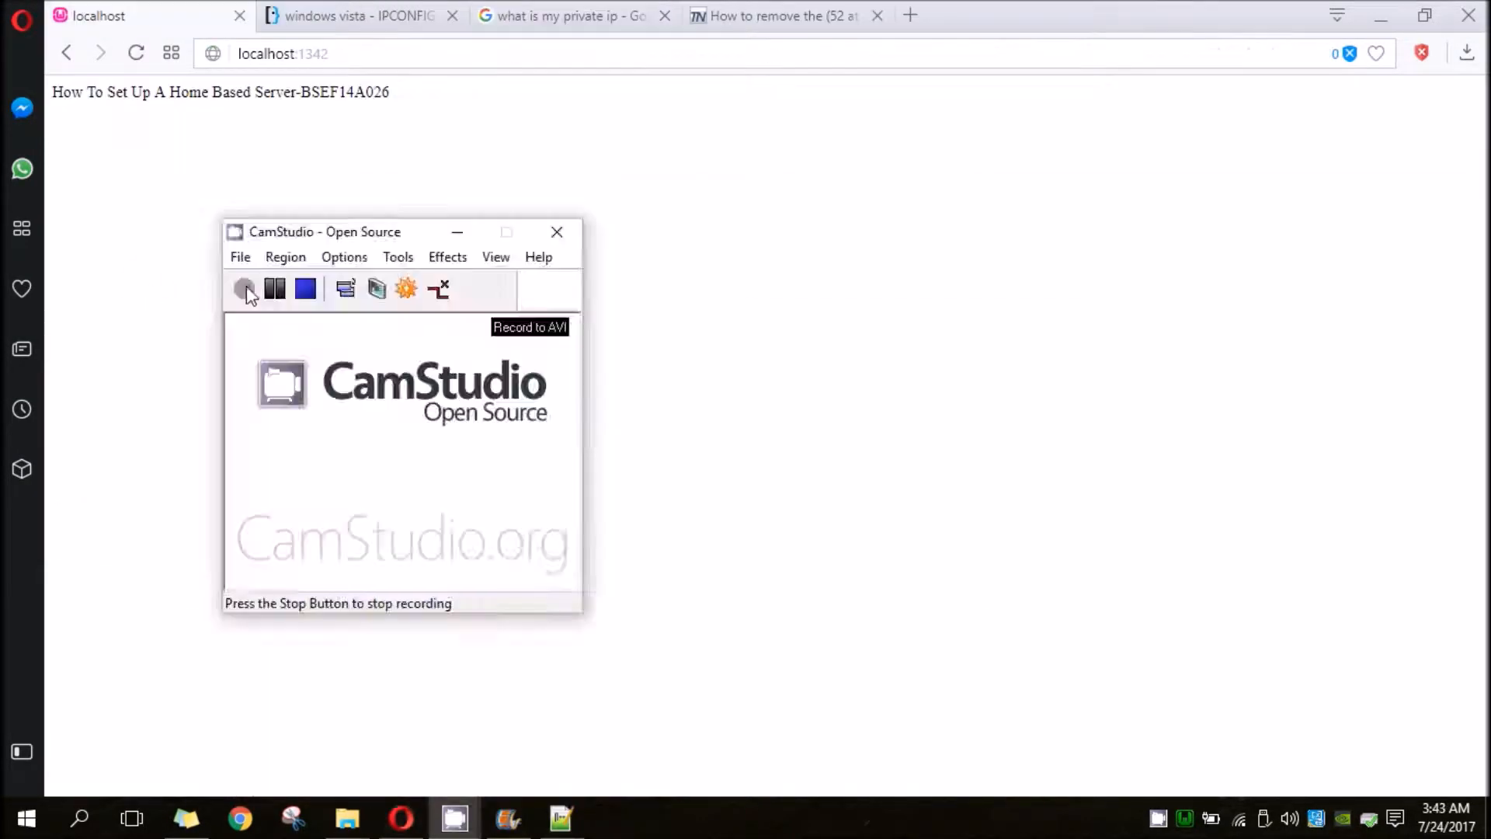
{"action": "left_click", "coordinate": [246, 289]}
{"action": "left_click", "coordinate": [143, 288]}
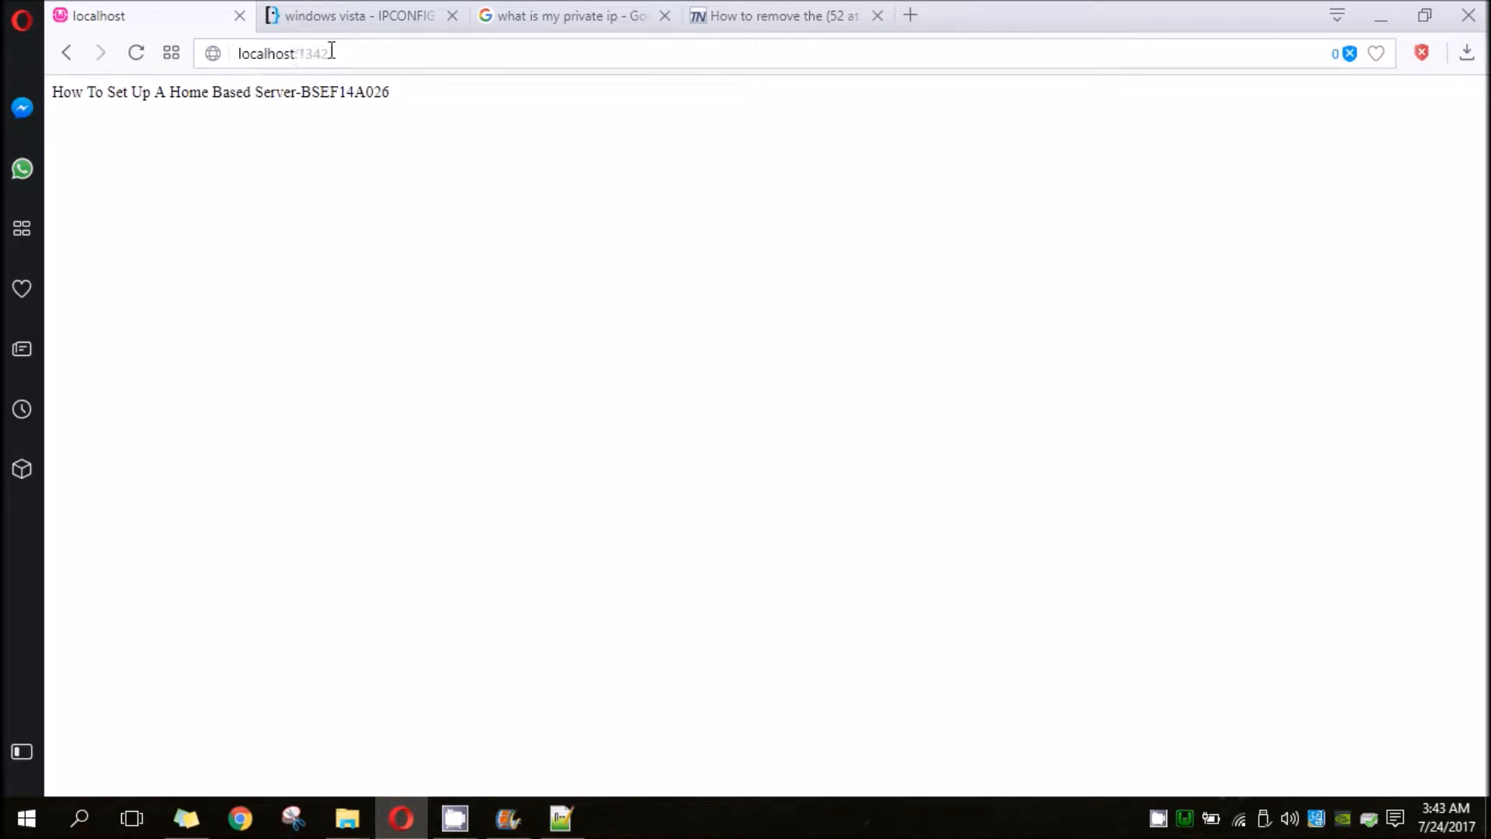
- Highlight the text served on the page and the localhost part of its address
{"action": "left_click_drag", "start_coordinate": [52, 91], "coordinate": [332, 94]}
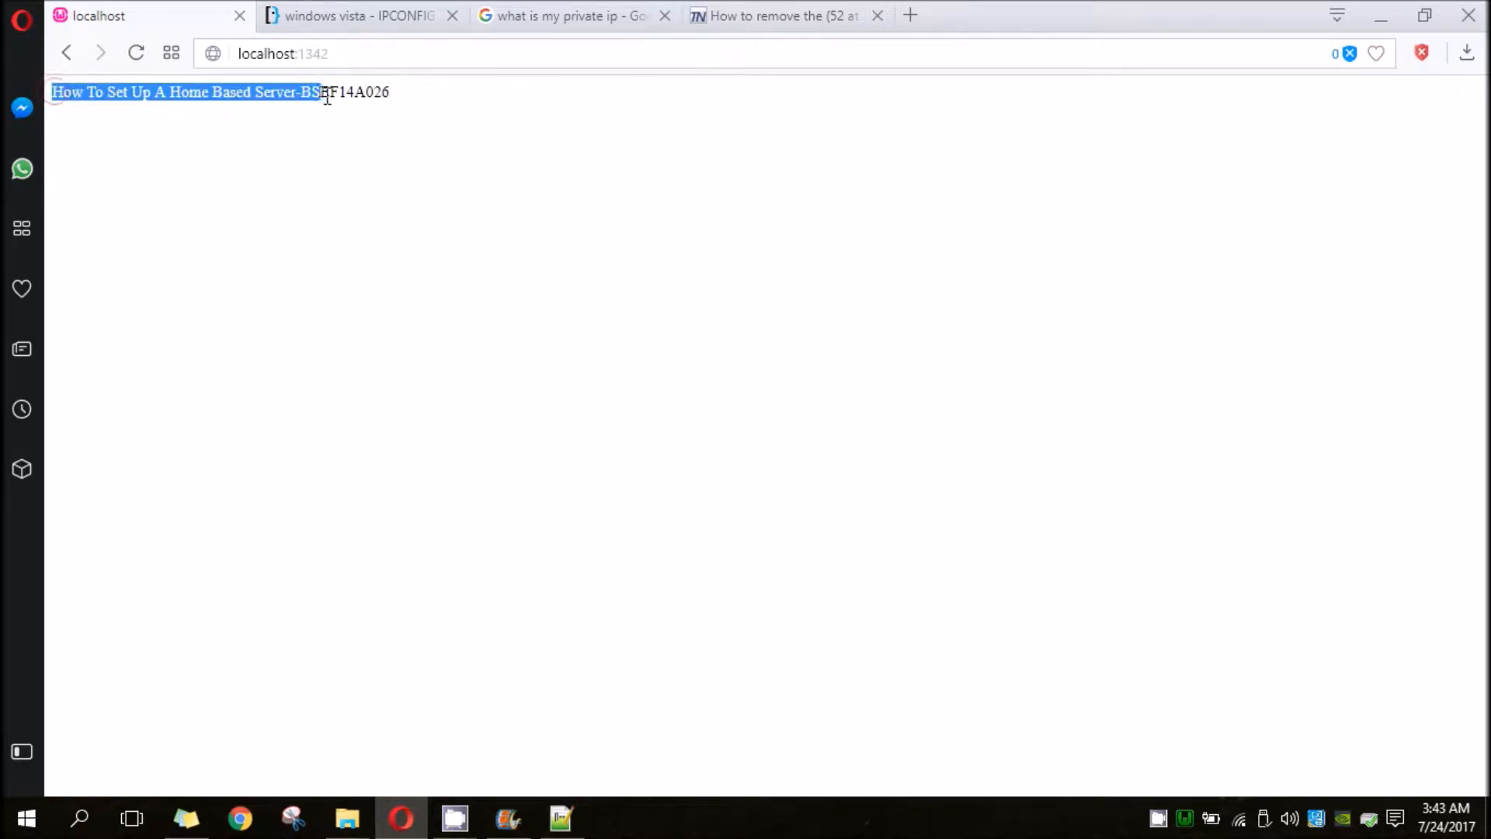
{"action": "left_click", "coordinate": [360, 122]}
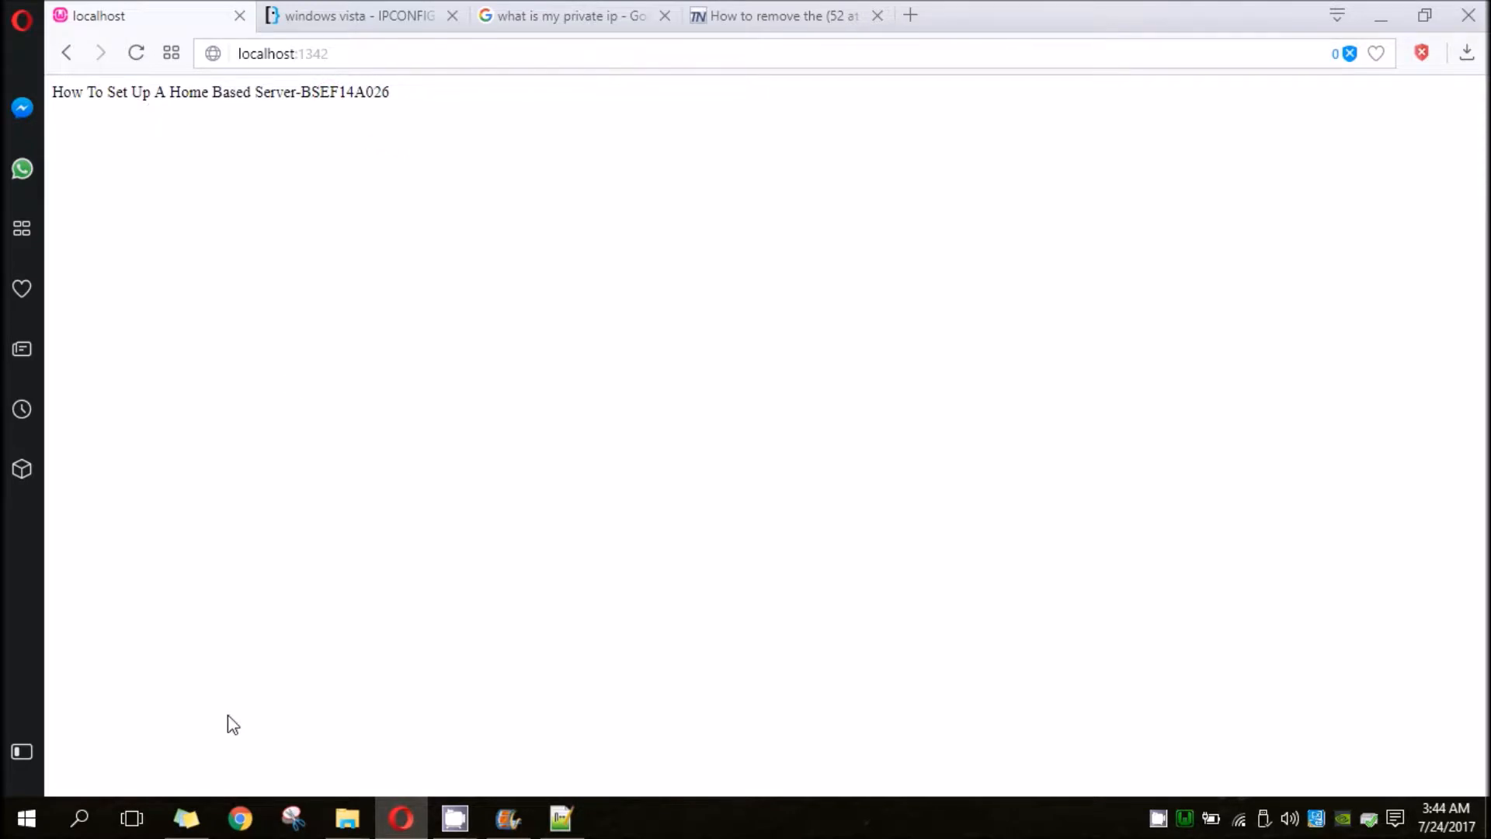
{"action": "double_click", "coordinate": [271, 54]}
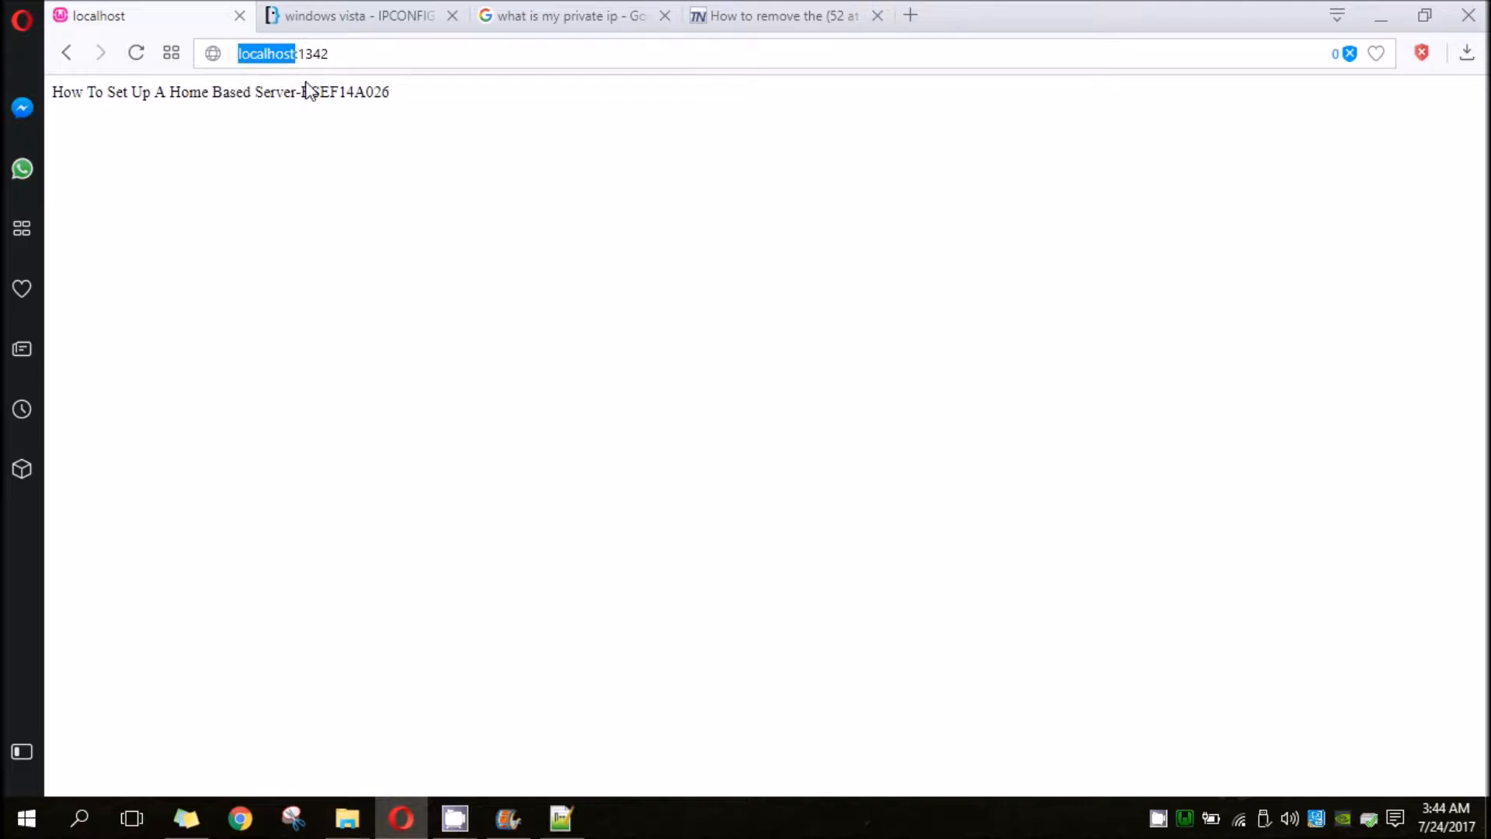
- Open a Command Prompt and run IPCONFIG |MORE to look up this computer's IPv4 address
{"action": "key", "text": "super+r"}
{"action": "key", "text": "Return"}
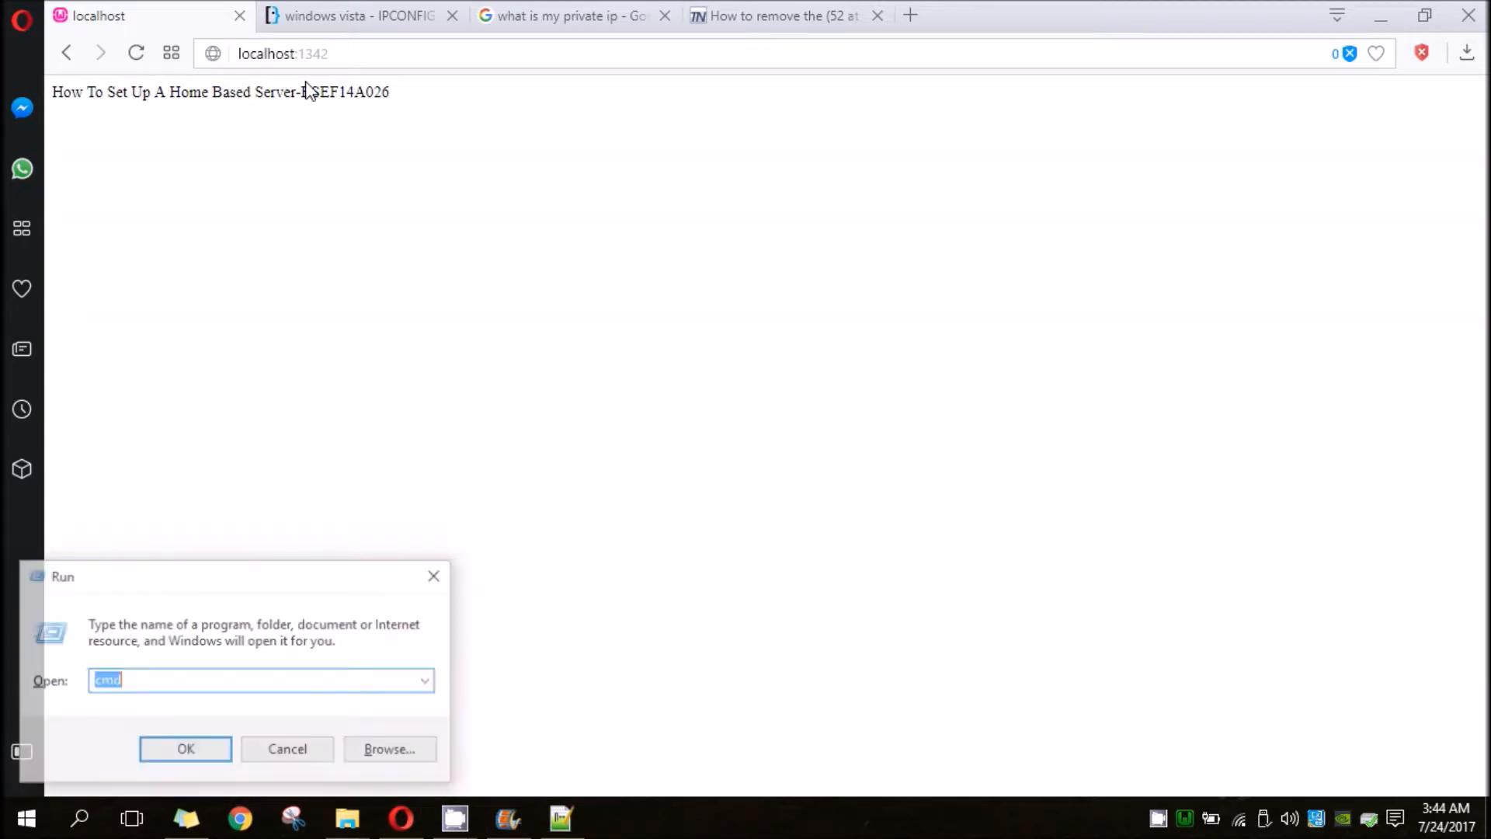
{"action": "type", "text": "IPCONFIG |MORE"}
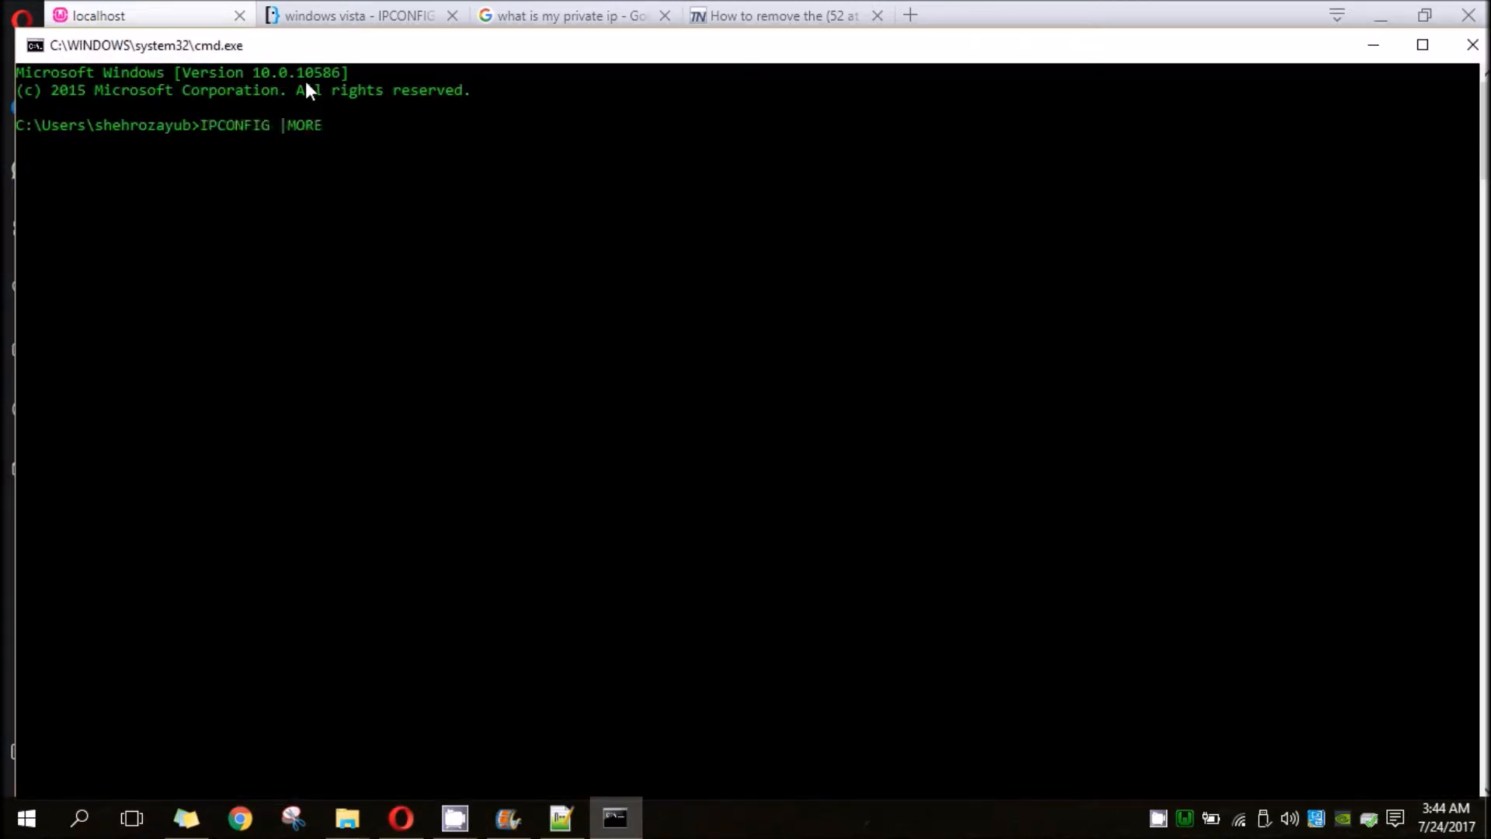
{"action": "key", "text": "Return"}
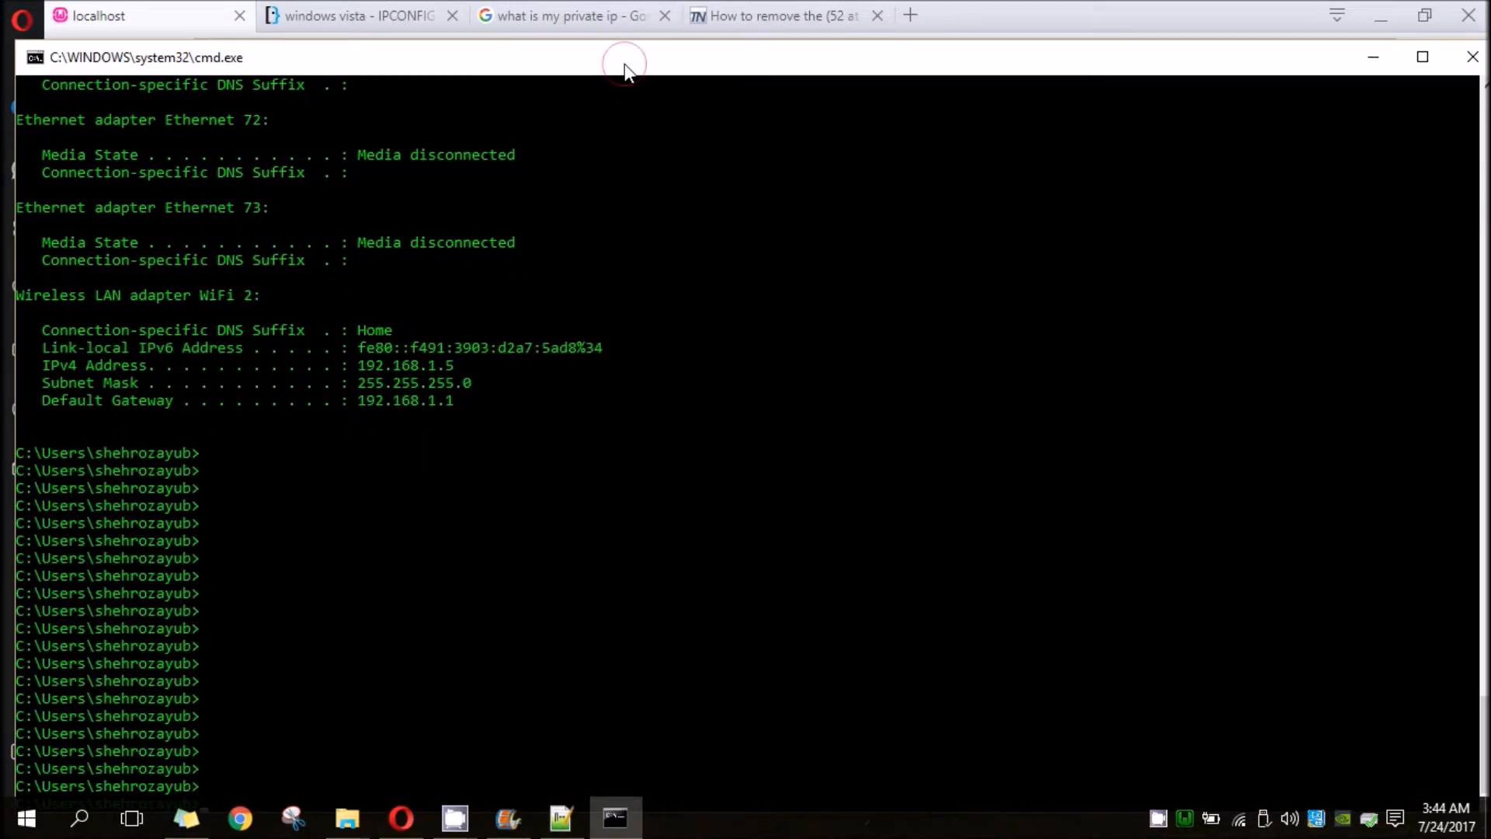
{"action": "left_click_drag", "start_coordinate": [625, 64], "coordinate": [688, 63]}
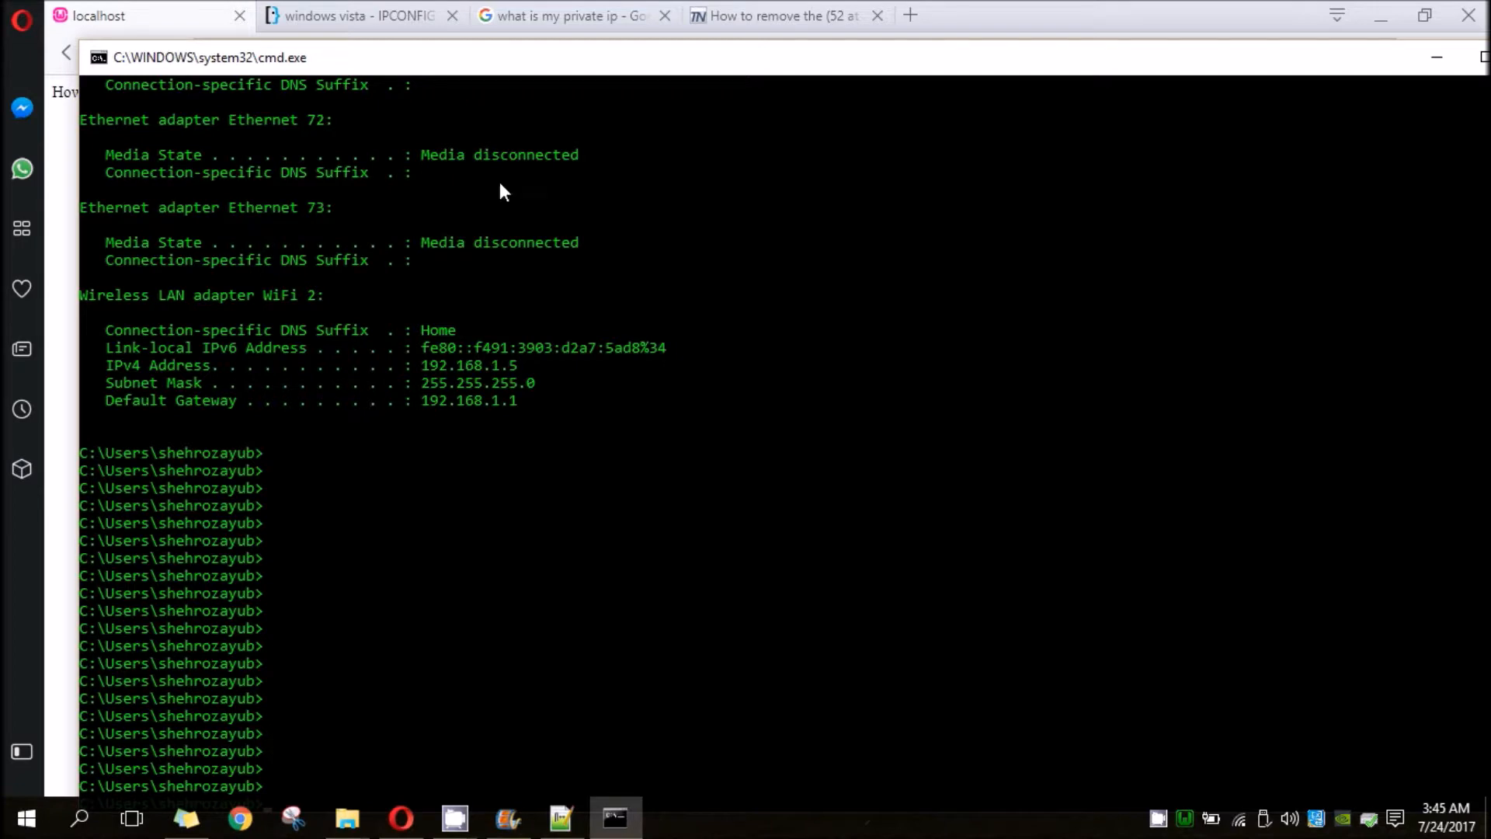
- Return to the localhost page in Opera, load it through 192.168.1.5:1342 instead and check the displayed text
{"action": "left_click", "coordinate": [147, 12]}
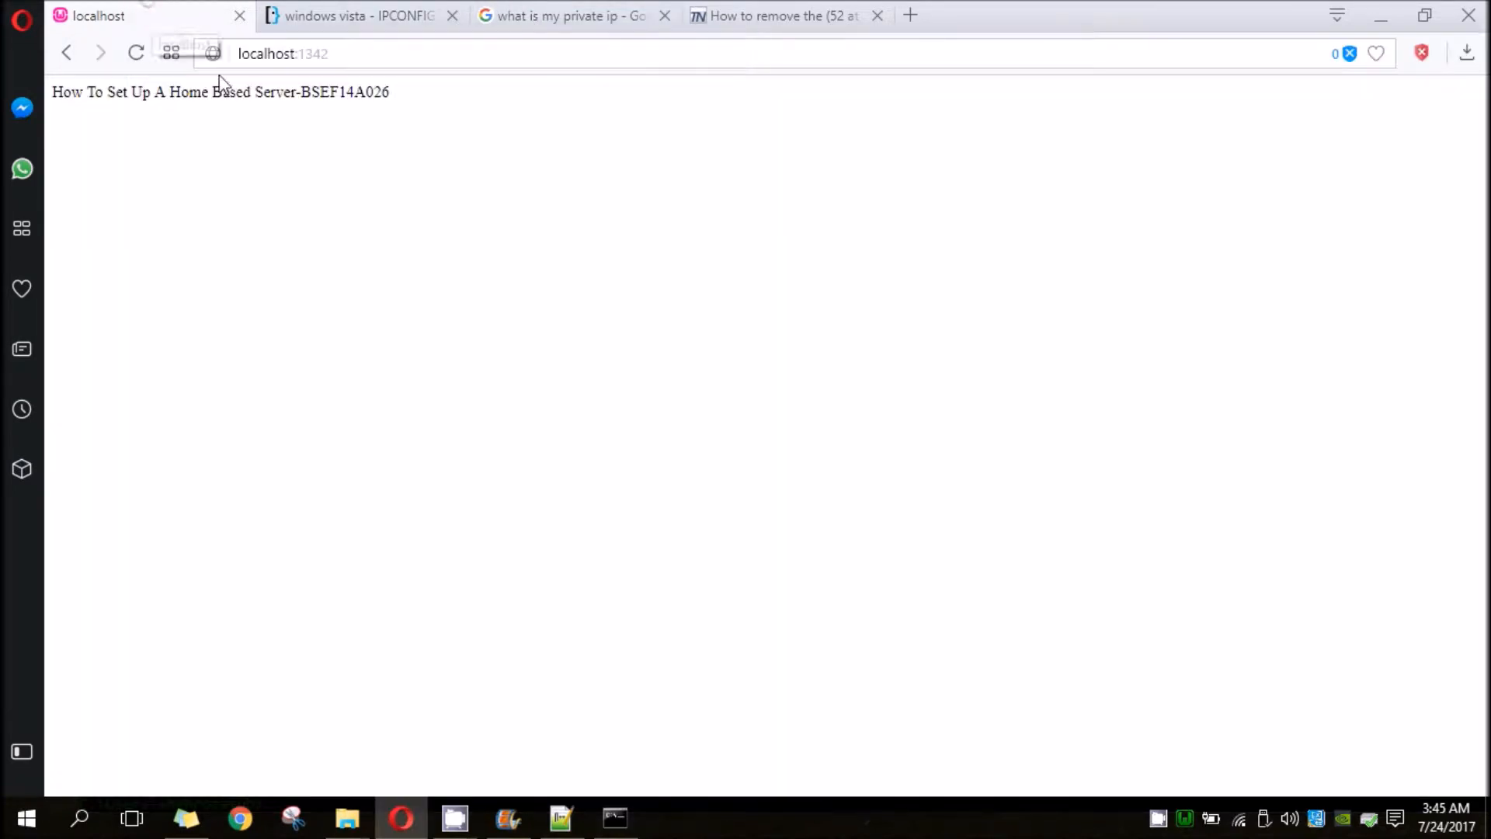
{"action": "left_click", "coordinate": [264, 54]}
{"action": "double_click", "coordinate": [265, 53]}
{"action": "type", "text": "192.168.1.5"}
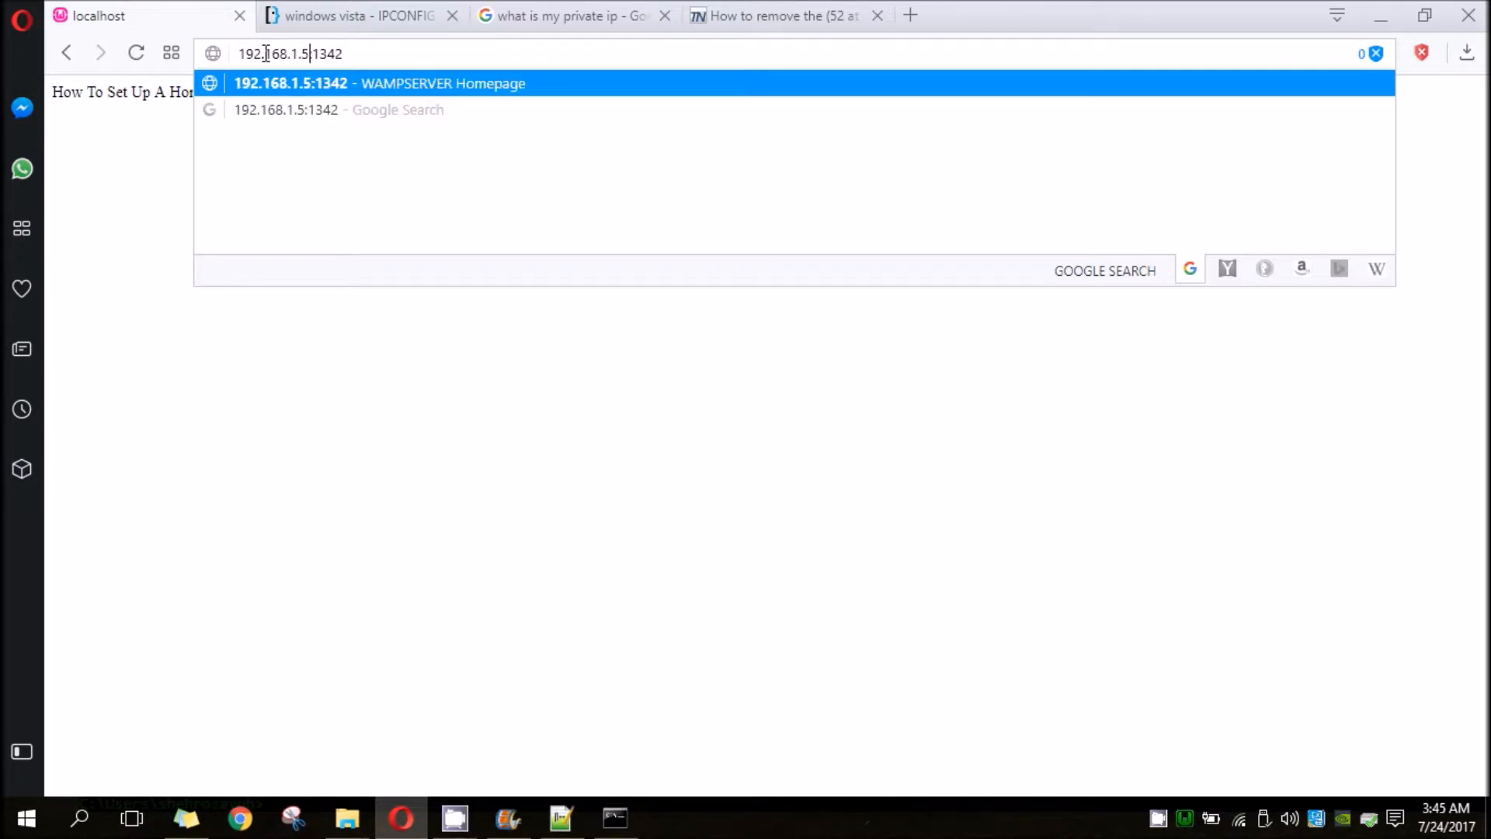
{"action": "key", "text": "Return"}
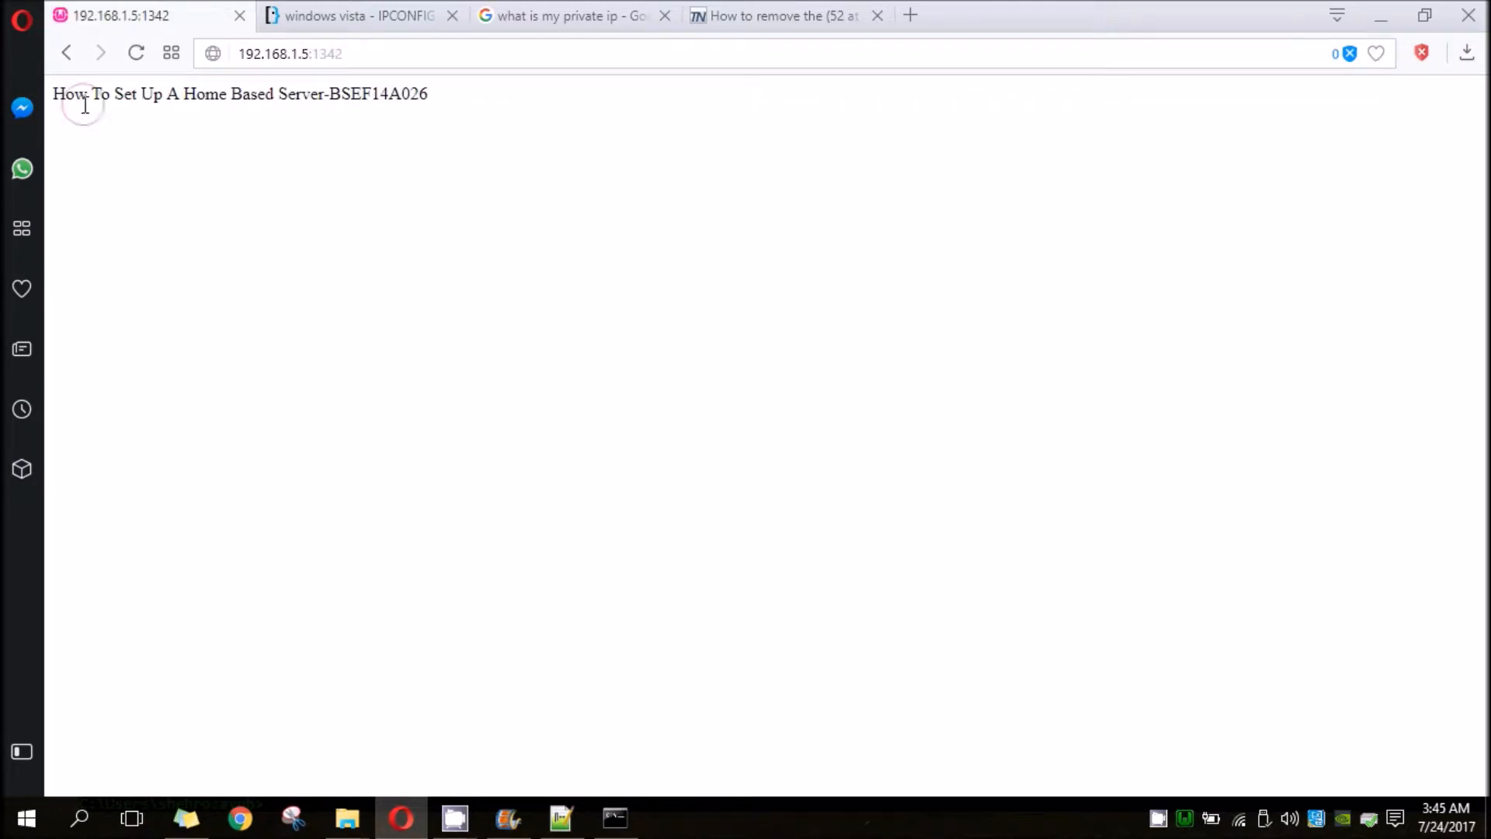
{"action": "left_click_drag", "start_coordinate": [83, 106], "coordinate": [392, 109]}
{"action": "left_click", "coordinate": [390, 109]}
- Load the router's configuration address 192.168.1.1 in the same browser tab
{"action": "left_click", "coordinate": [345, 60]}
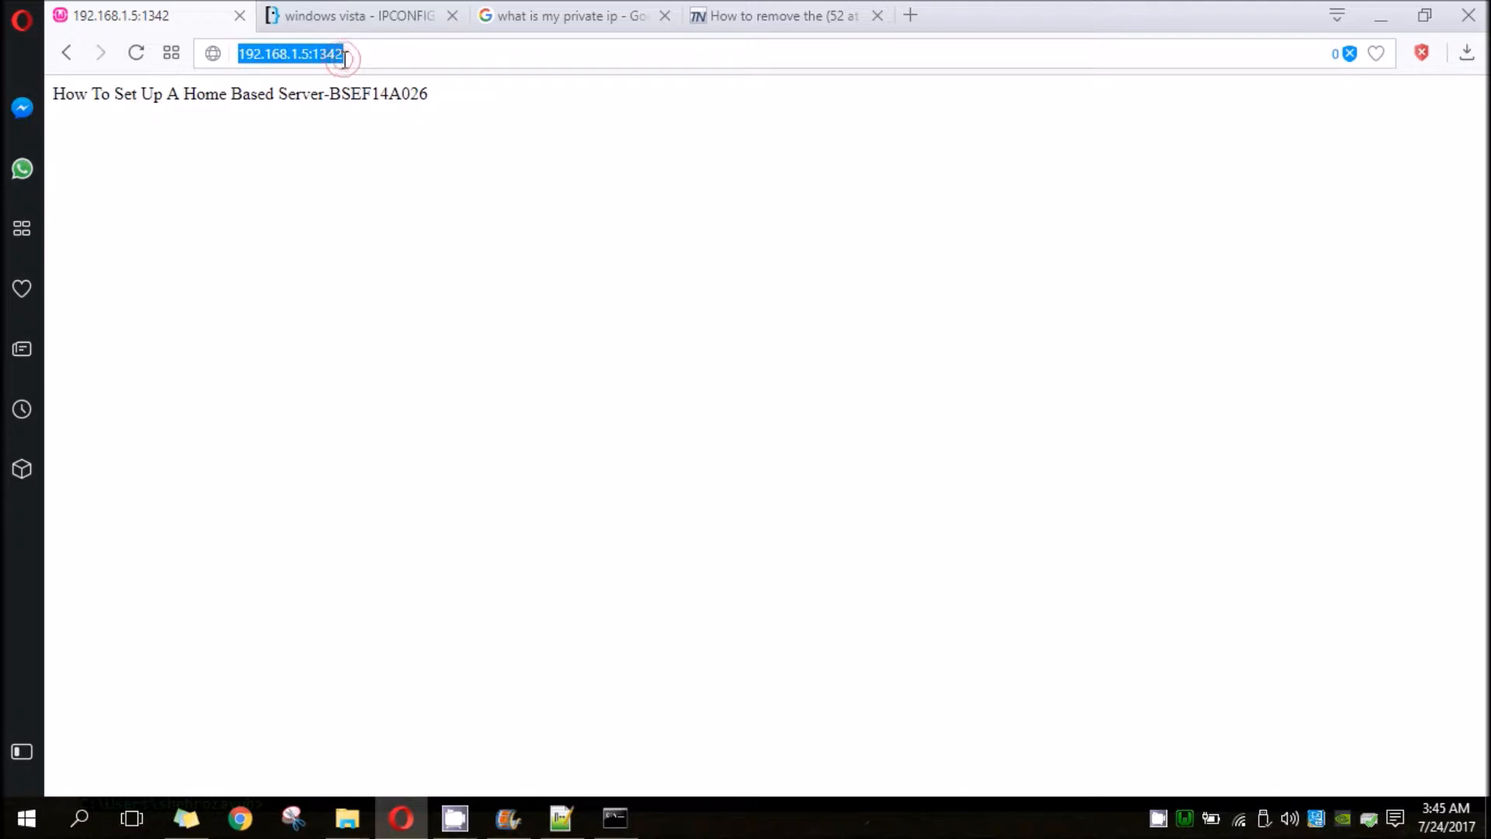
{"action": "type", "text": "192."}
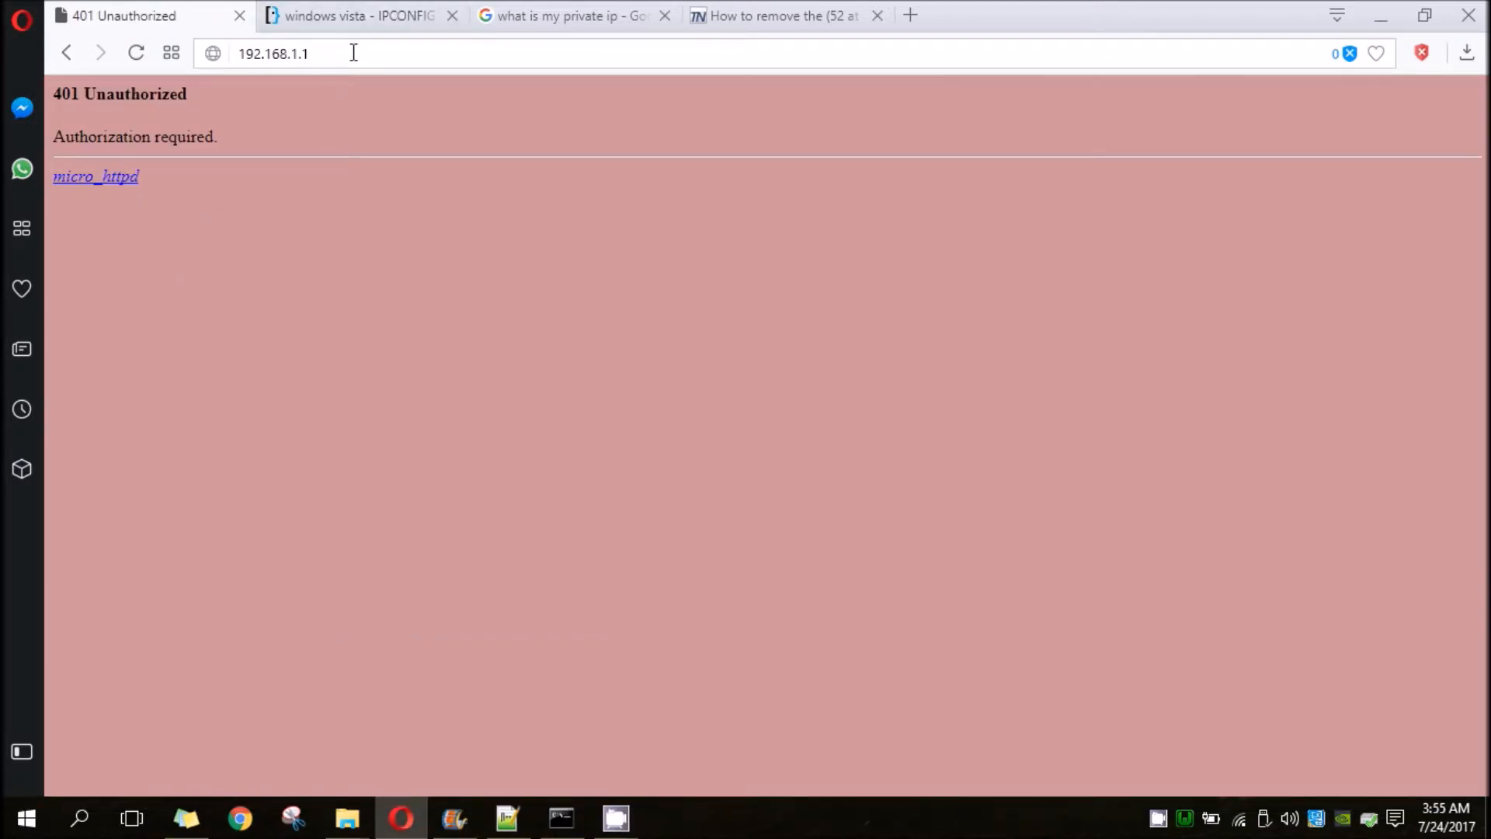
{"action": "left_click", "coordinate": [353, 53]}
{"action": "key", "text": "Return"}
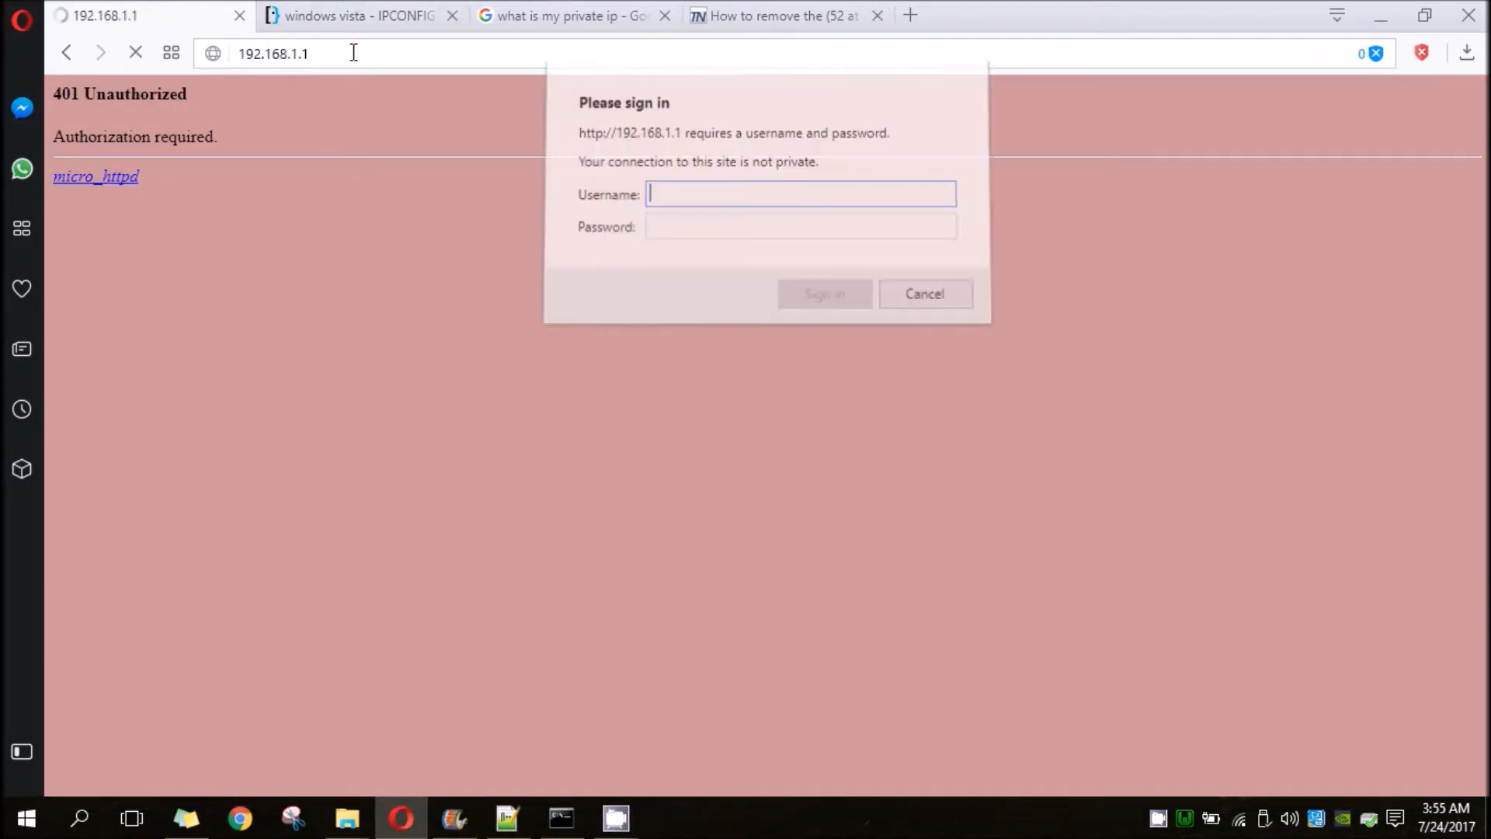
- Enter the router's username and password and sign in to its configuration page
{"action": "left_click", "coordinate": [767, 199]}
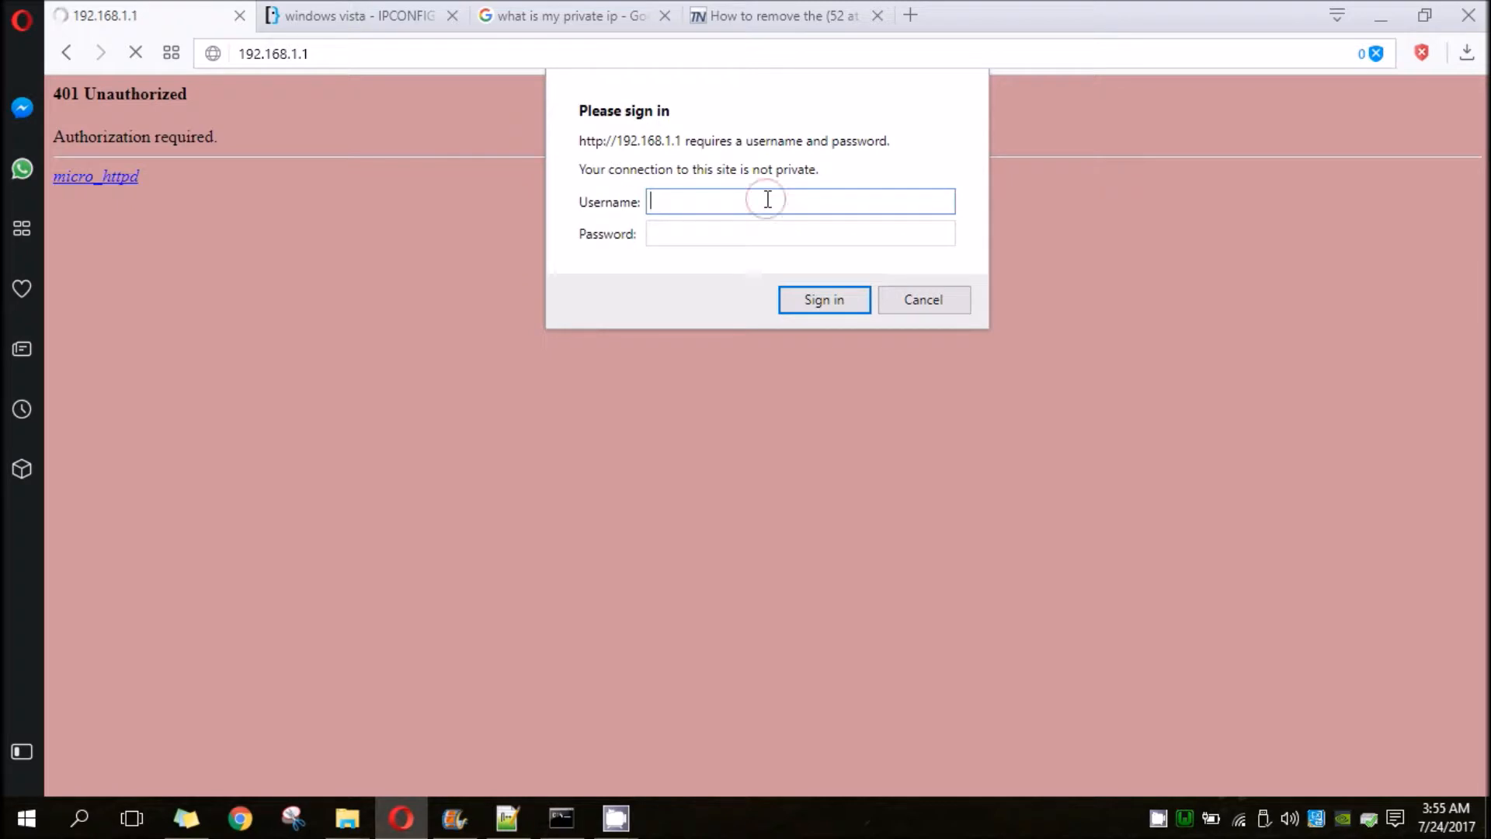
{"action": "type", "text": "admin"}
{"action": "key", "text": "Tab"}
{"action": "type", "text": "admin"}
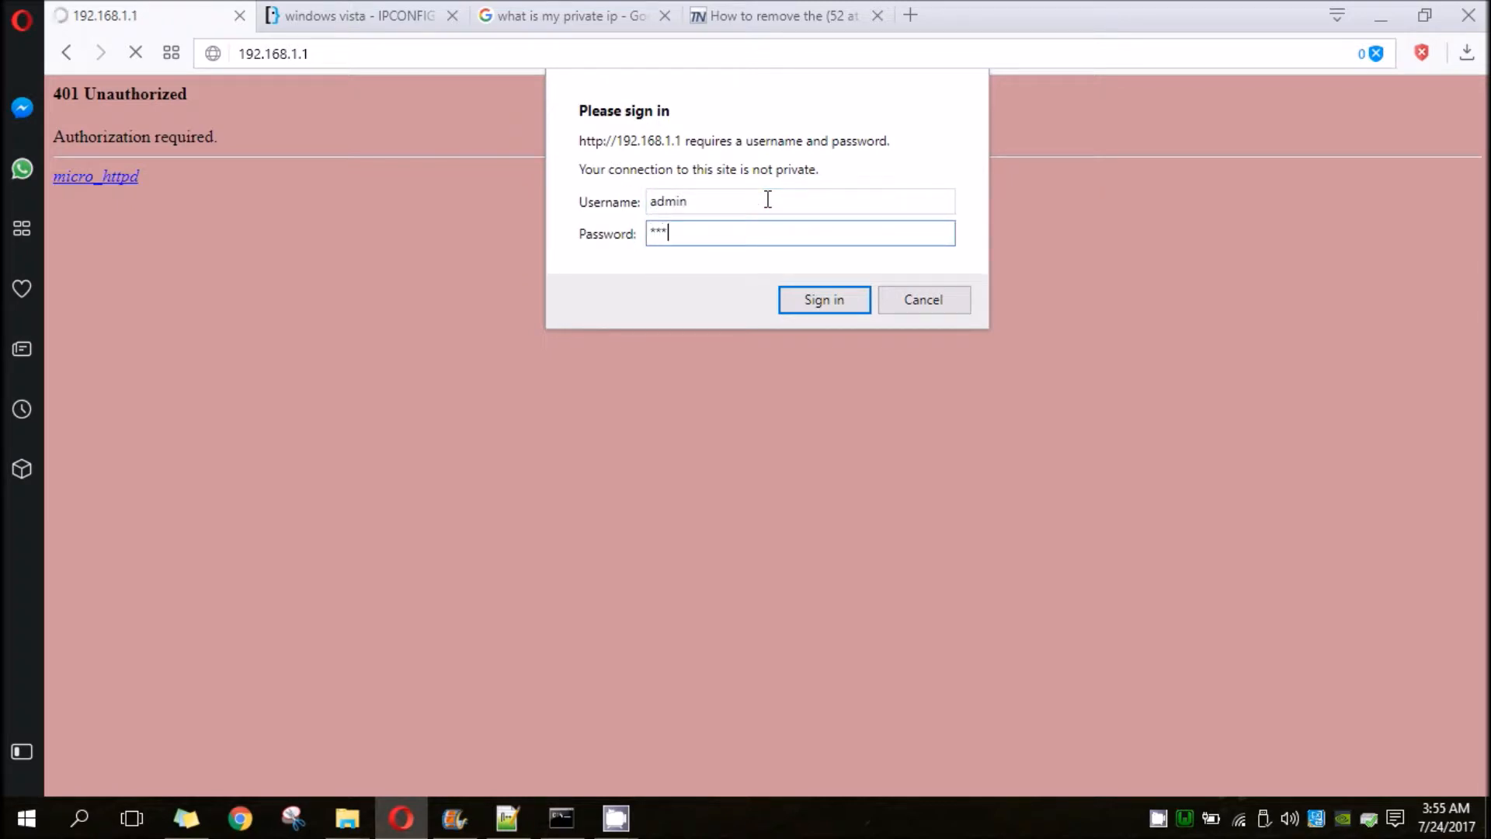
{"action": "left_click", "coordinate": [833, 301]}
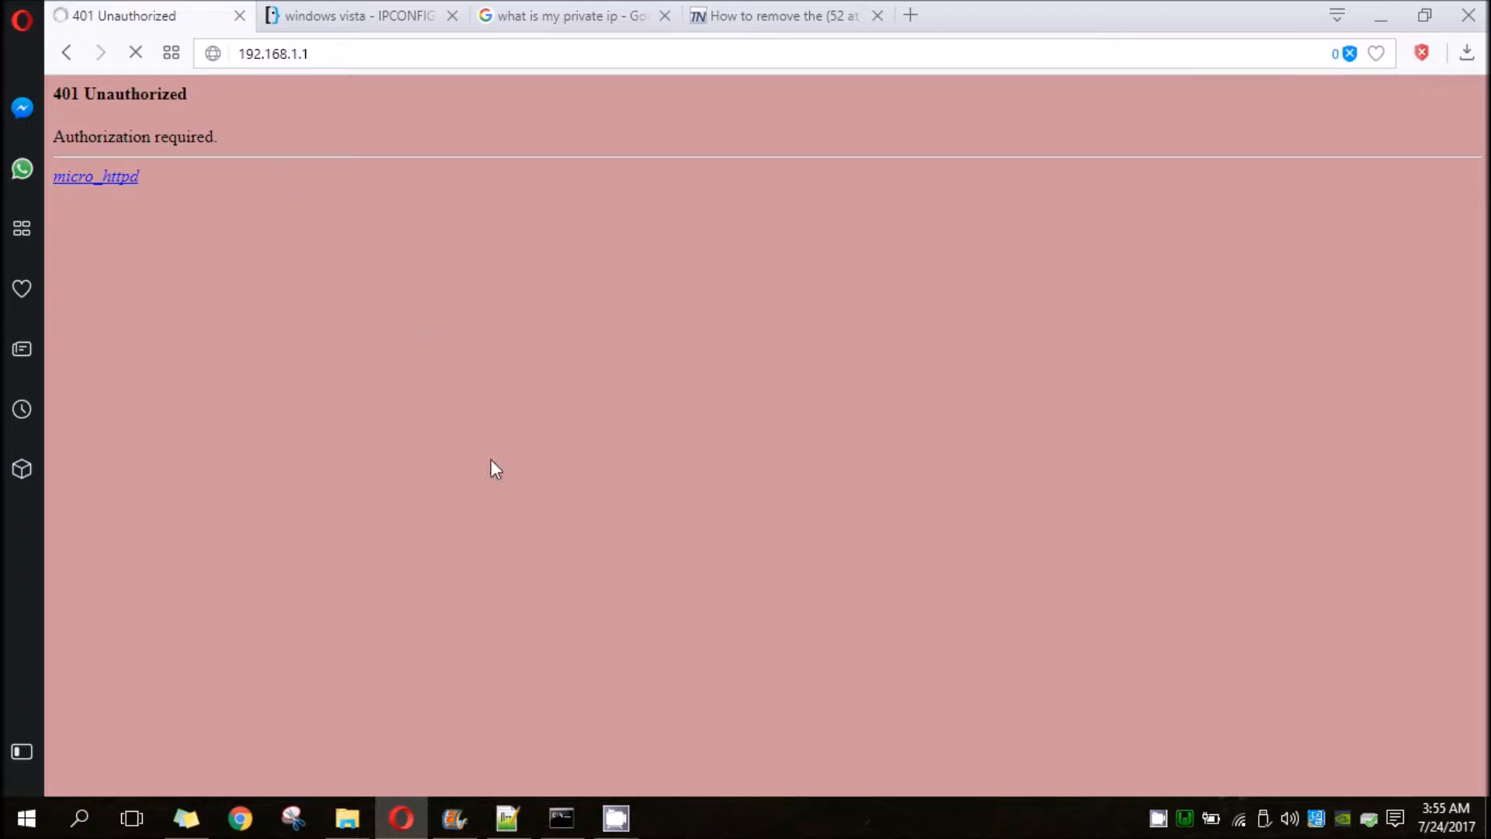
{"action": "left_click", "coordinate": [529, 745]}
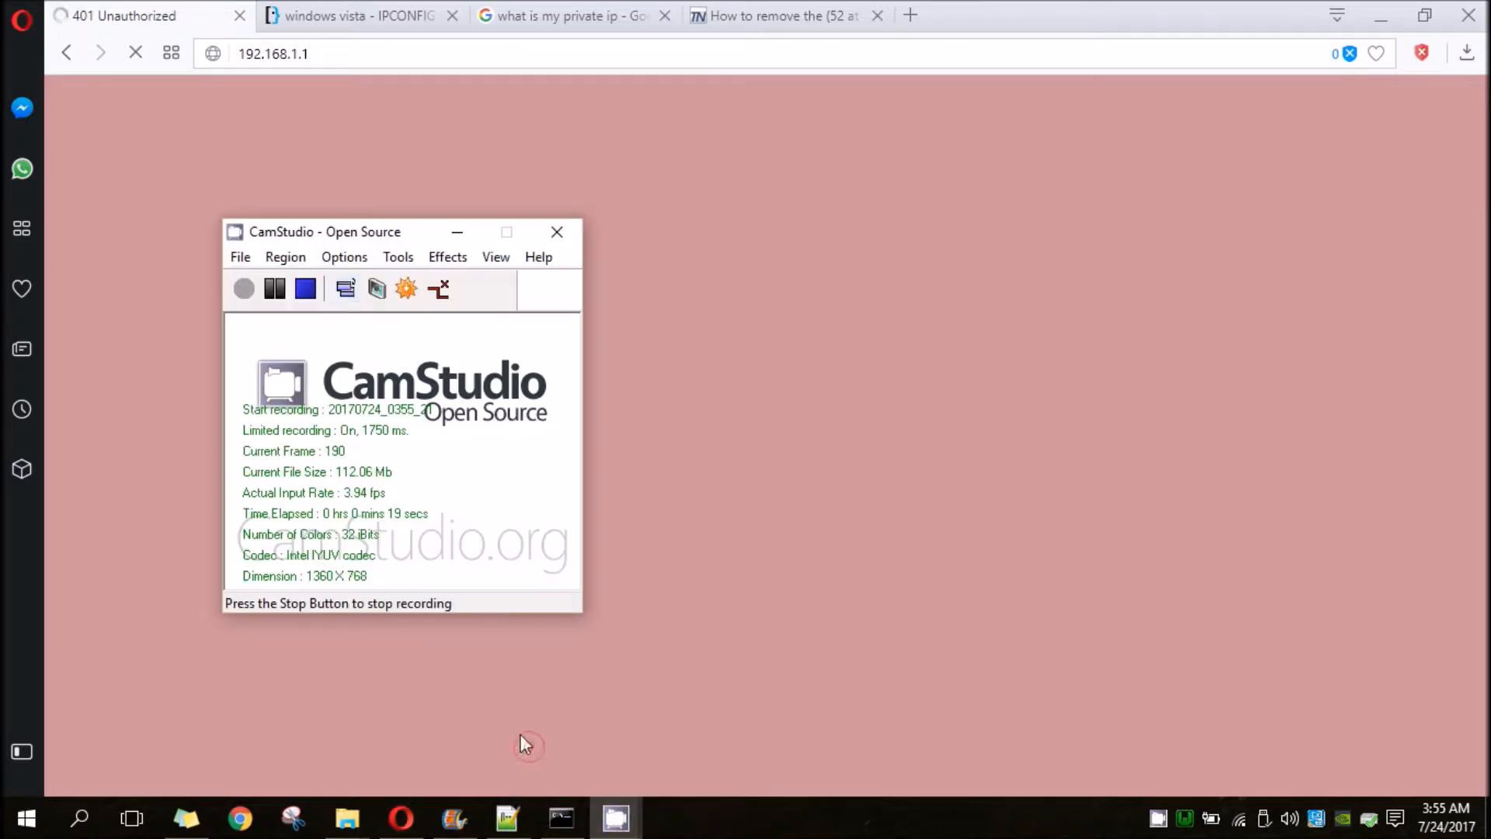
{"action": "left_click", "coordinate": [274, 288]}
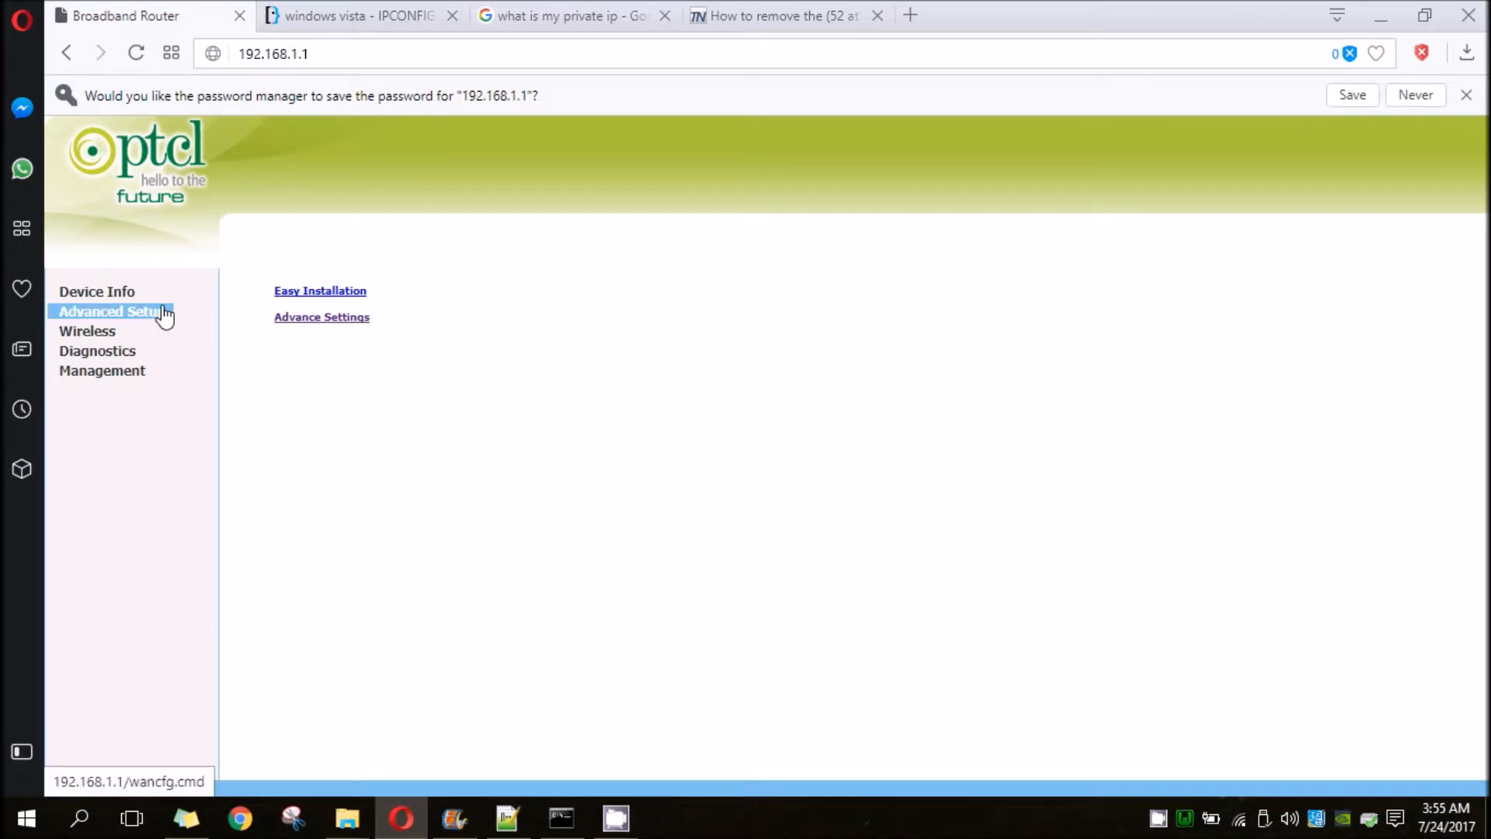
- Start a new virtual server entry in the router's advanced NAT settings
{"action": "left_click", "coordinate": [120, 311]}
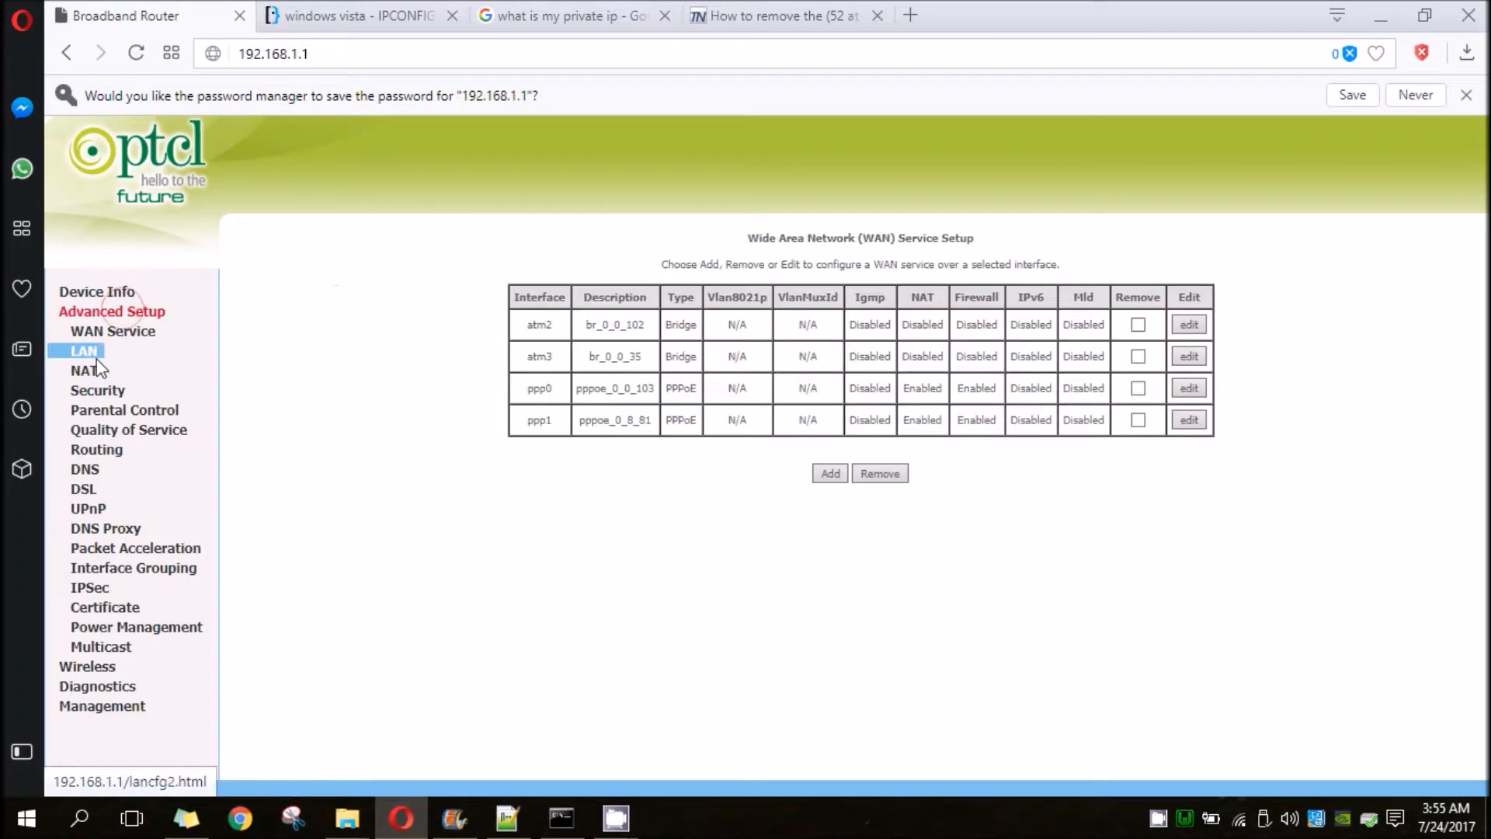
{"action": "left_click", "coordinate": [93, 371]}
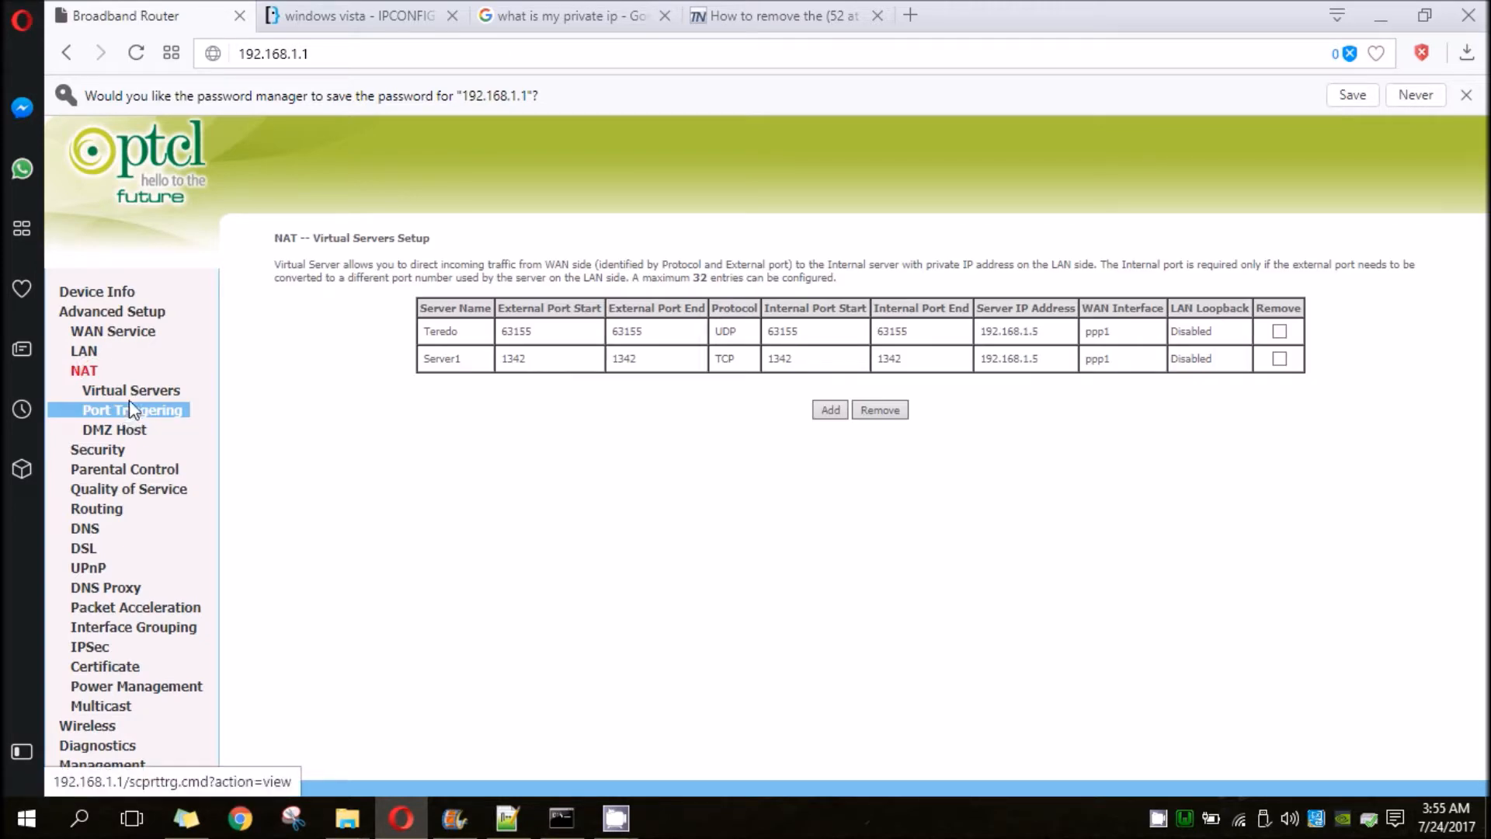
{"action": "left_click", "coordinate": [130, 390]}
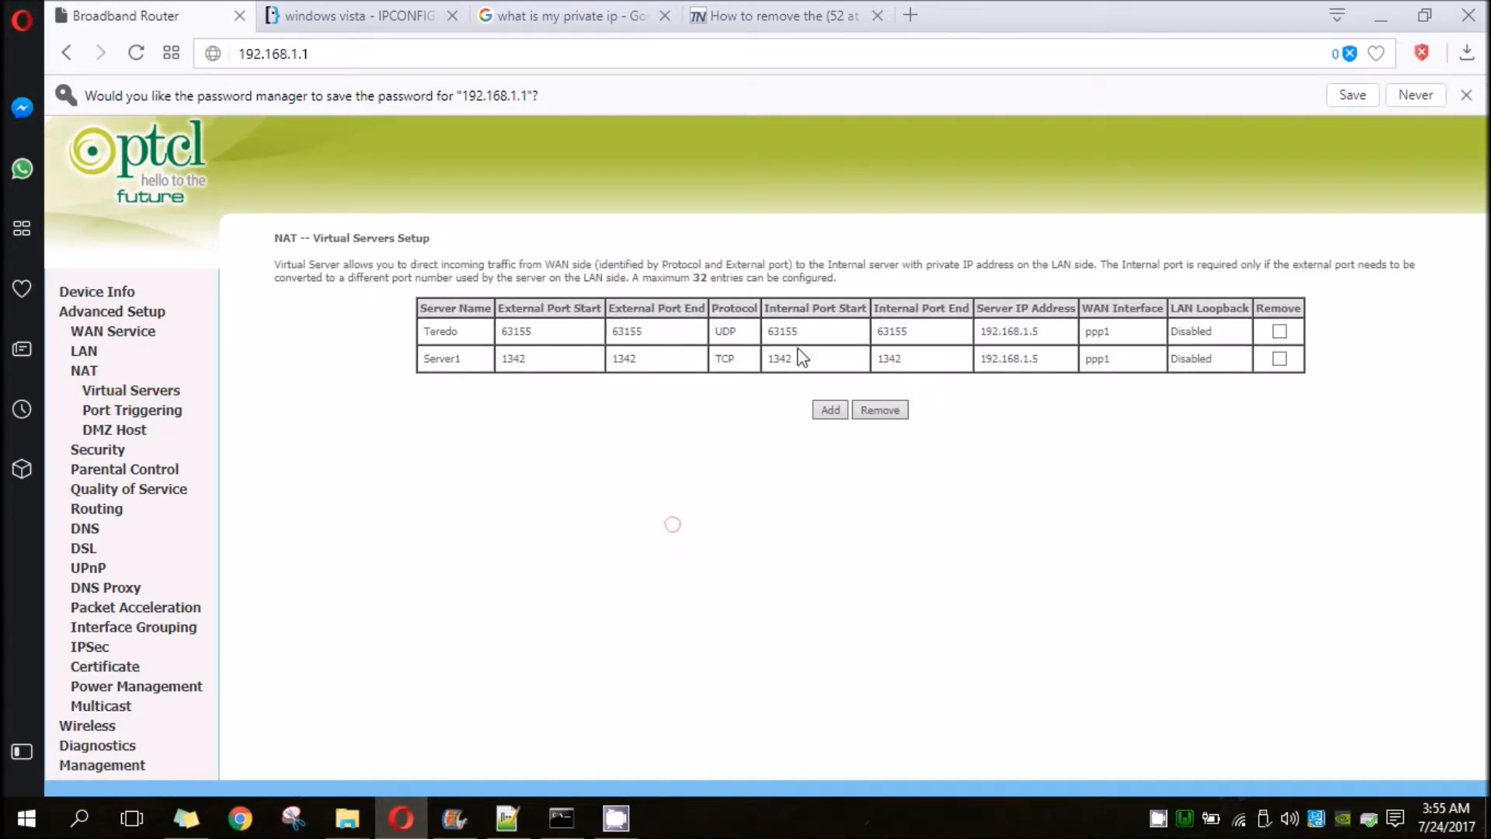
{"action": "left_click", "coordinate": [830, 409]}
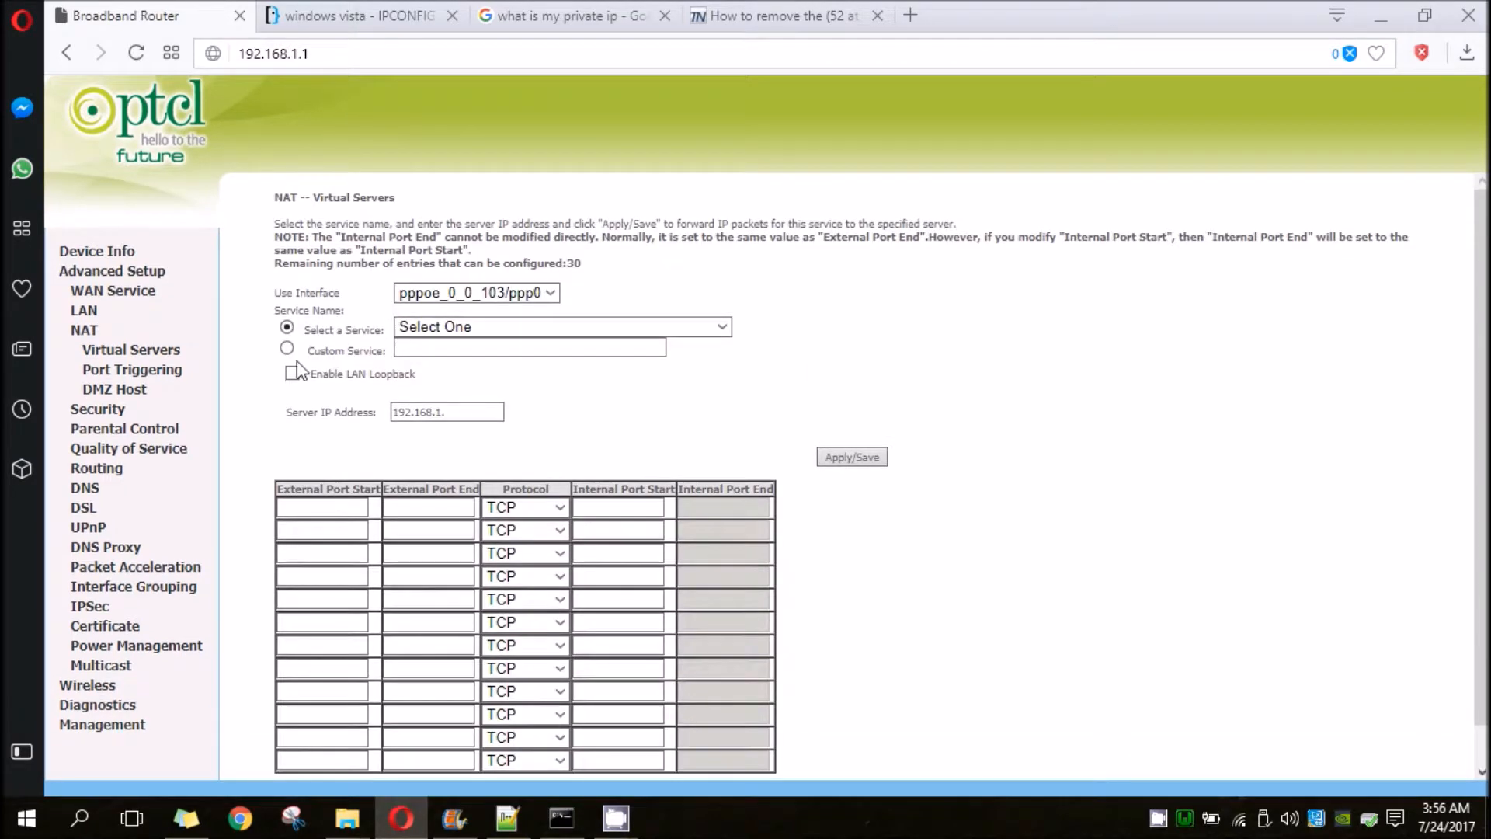
- Define the entry as a custom service named Server with the server IP address 192.168.1.5
{"action": "left_click", "coordinate": [287, 348]}
{"action": "left_click", "coordinate": [465, 348]}
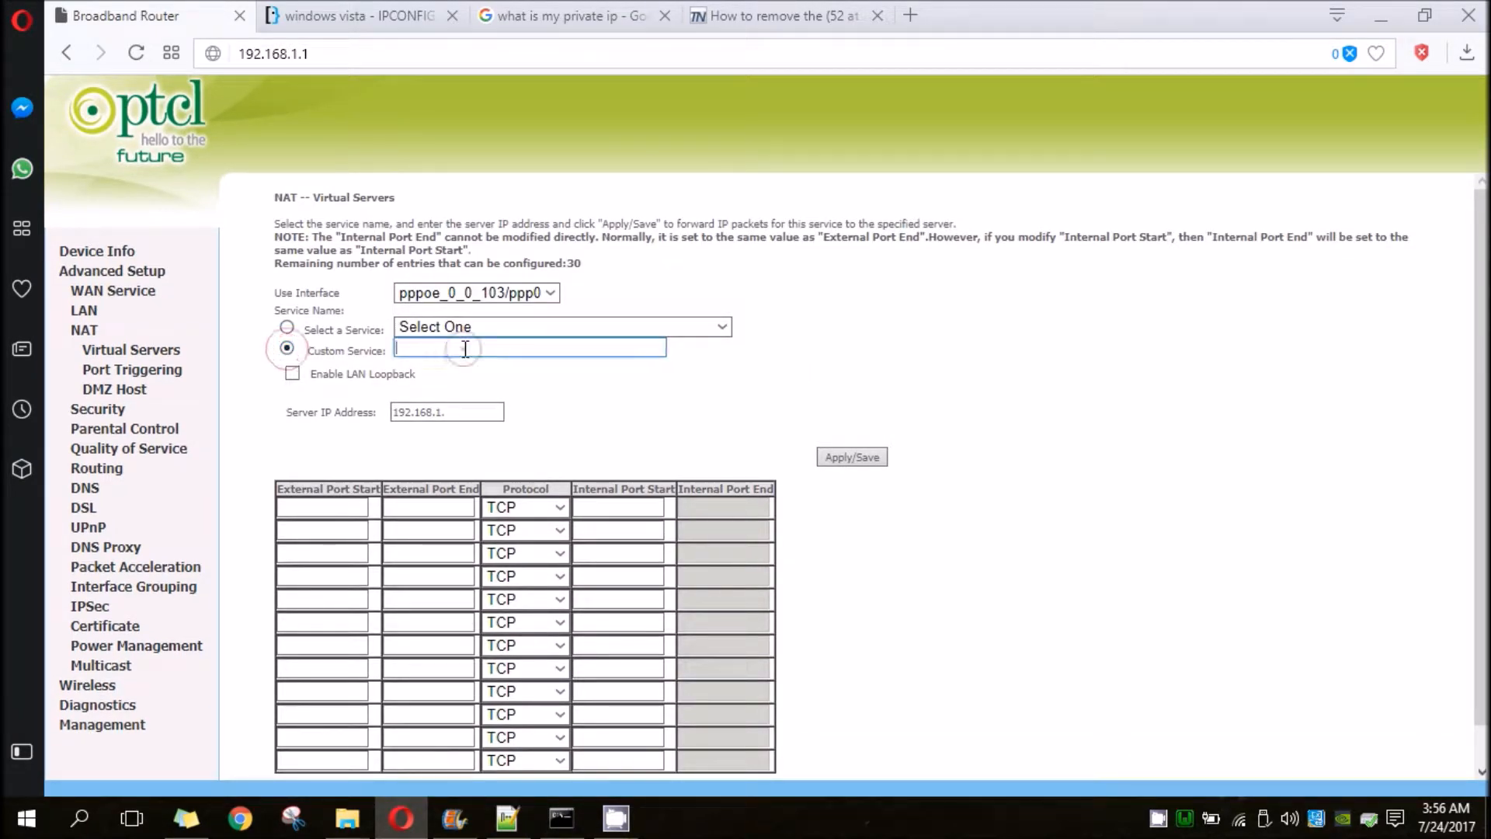
{"action": "type", "text": "Server"}
{"action": "key", "text": "Tab"}
{"action": "left_click", "coordinate": [457, 412]}
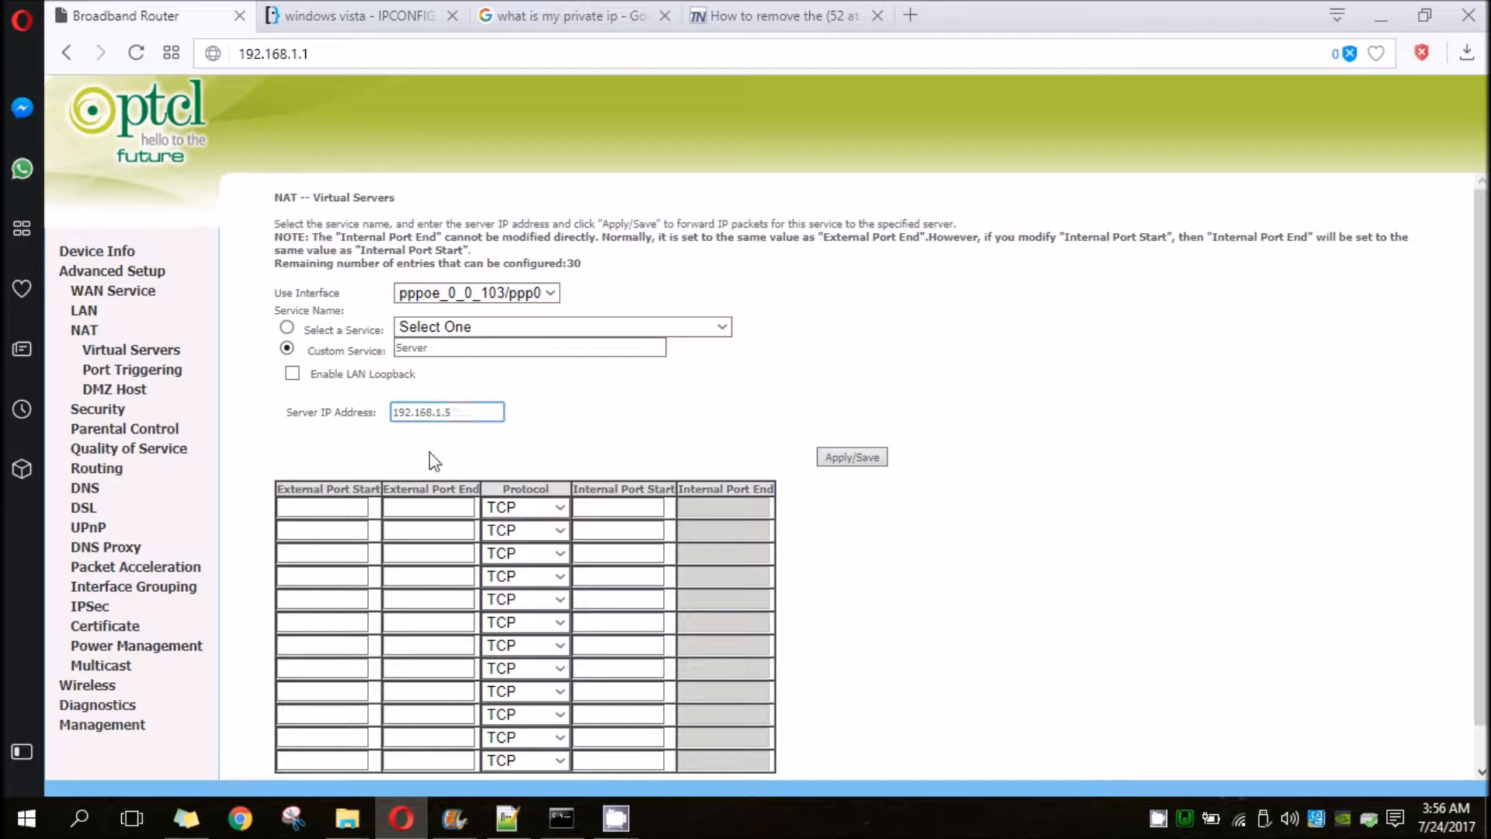
- Set the external port start and end and internal port start to 1342, choose protocol TCP/UDP, and save the entry
{"action": "left_click", "coordinate": [311, 507]}
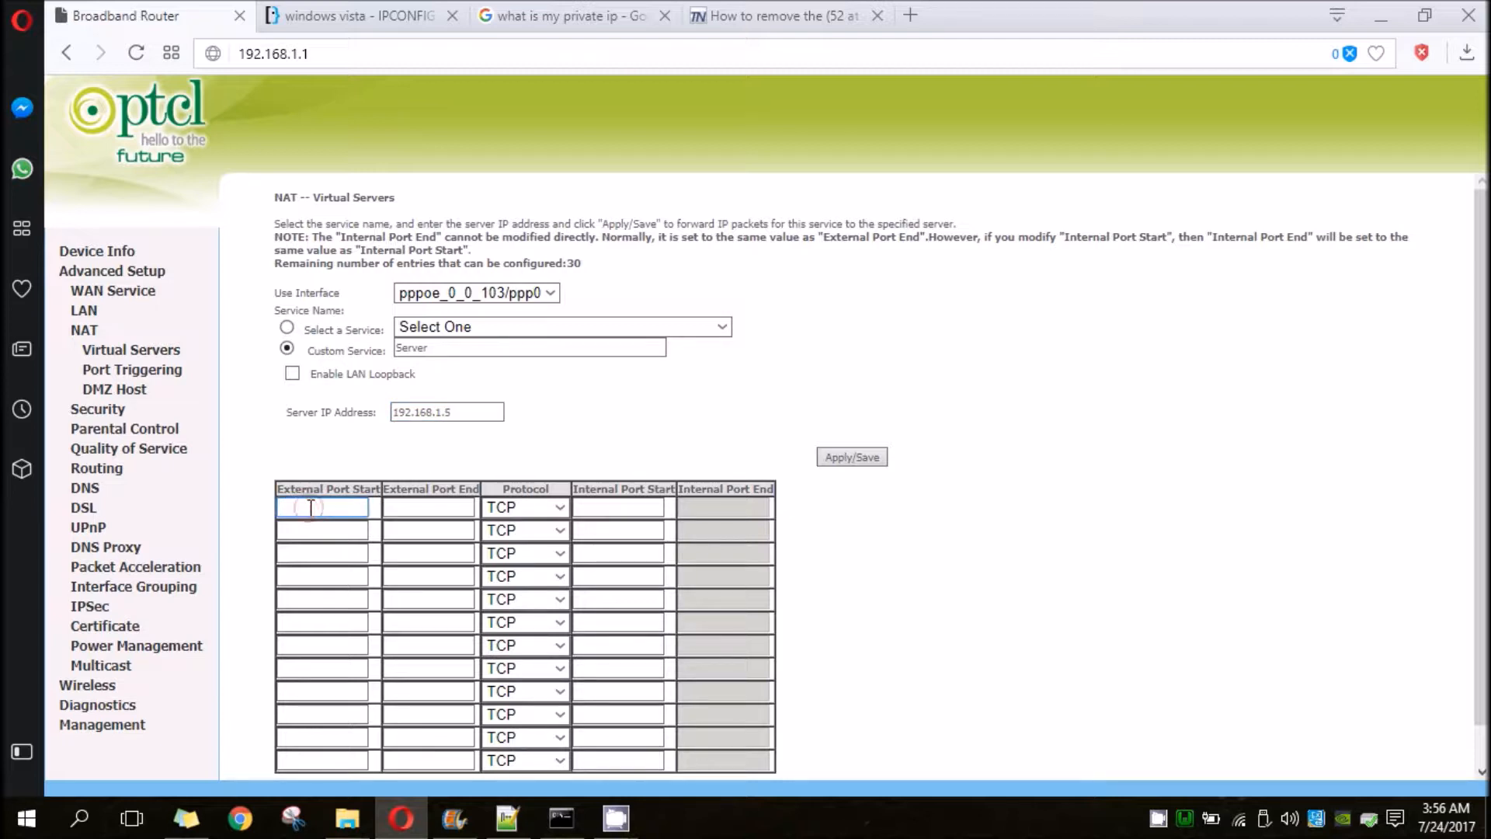
{"action": "type", "text": "13"}
{"action": "key", "text": "Tab"}
{"action": "type", "text": "1342"}
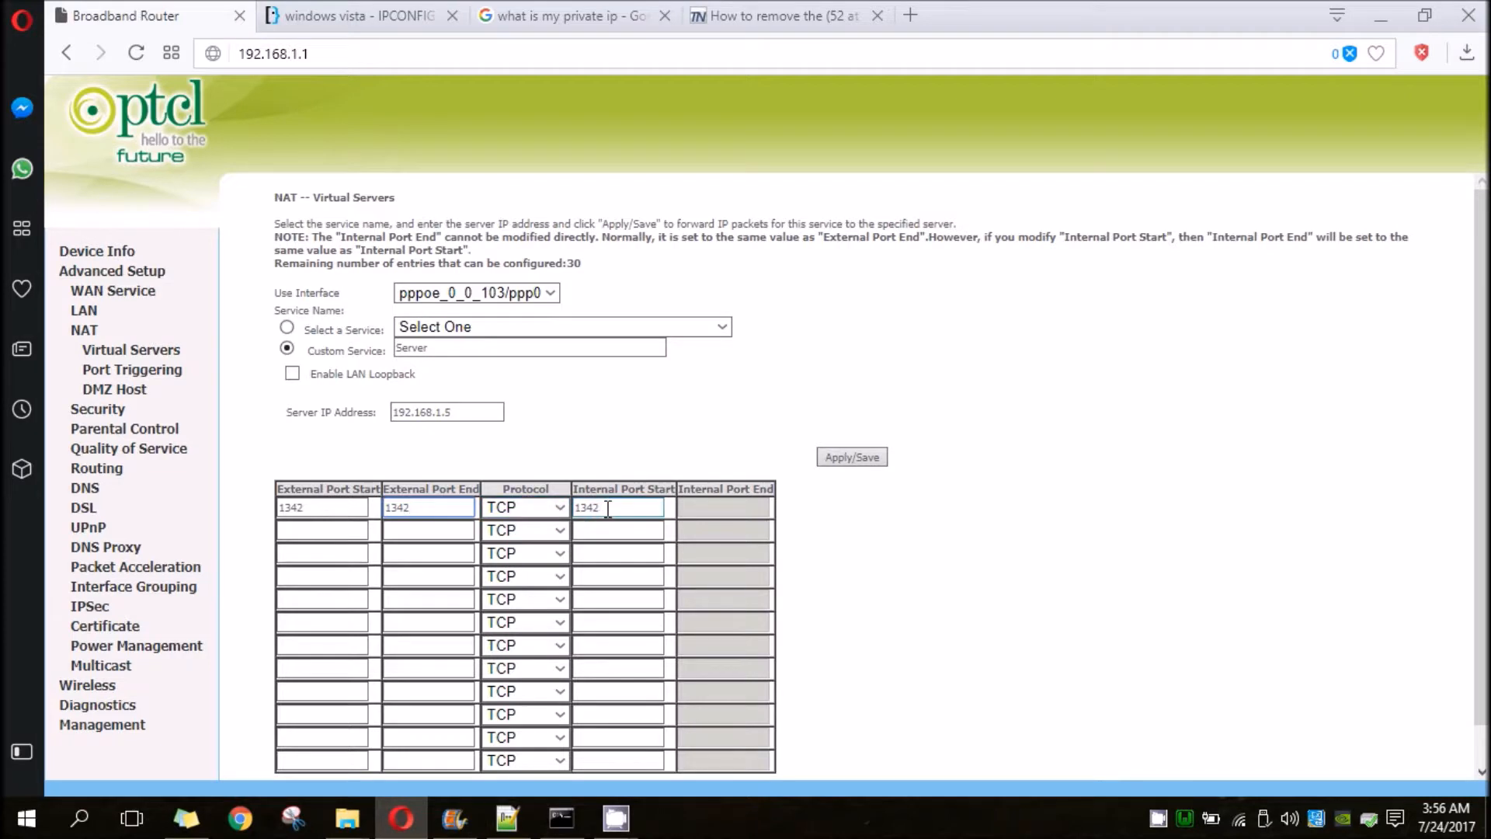
{"action": "left_click", "coordinate": [827, 522]}
{"action": "left_click", "coordinate": [535, 514]}
{"action": "left_click", "coordinate": [537, 533]}
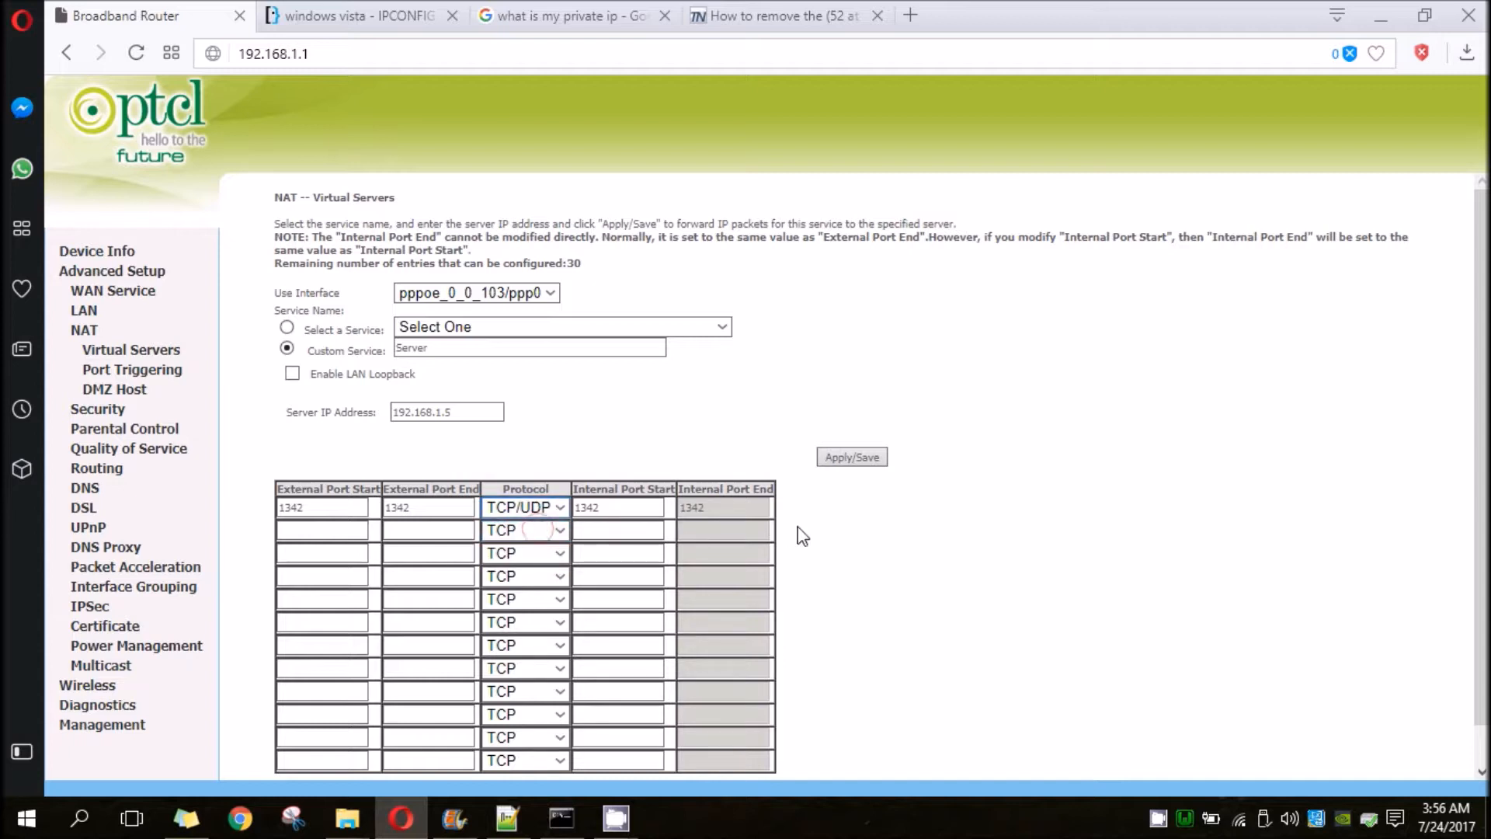
{"action": "left_click", "coordinate": [846, 459]}
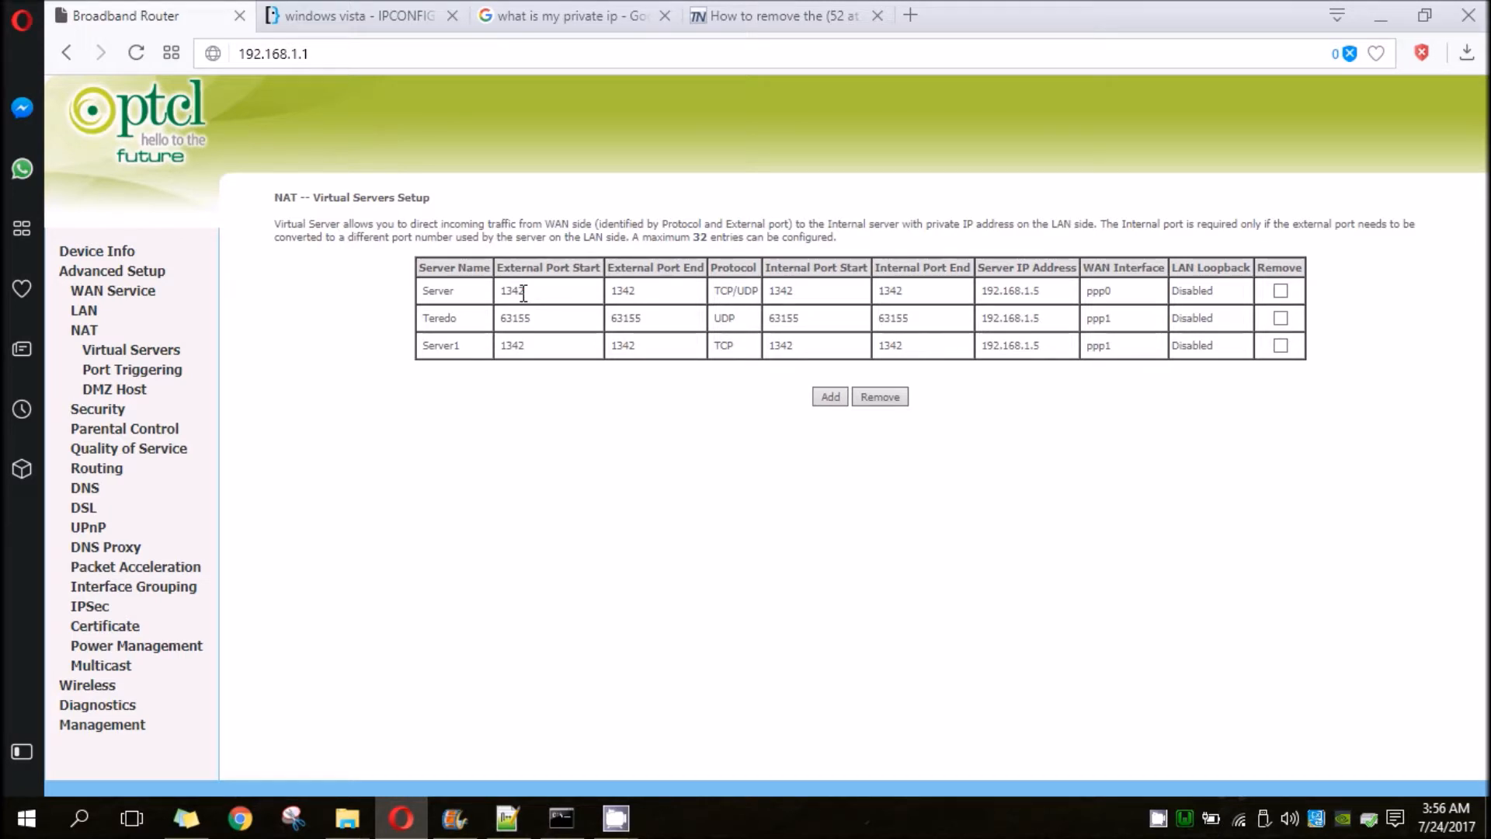
- Check the external start port and server IP address of the new Server entry in the virtual servers table
{"action": "left_click_drag", "start_coordinate": [502, 292], "coordinate": [566, 288]}
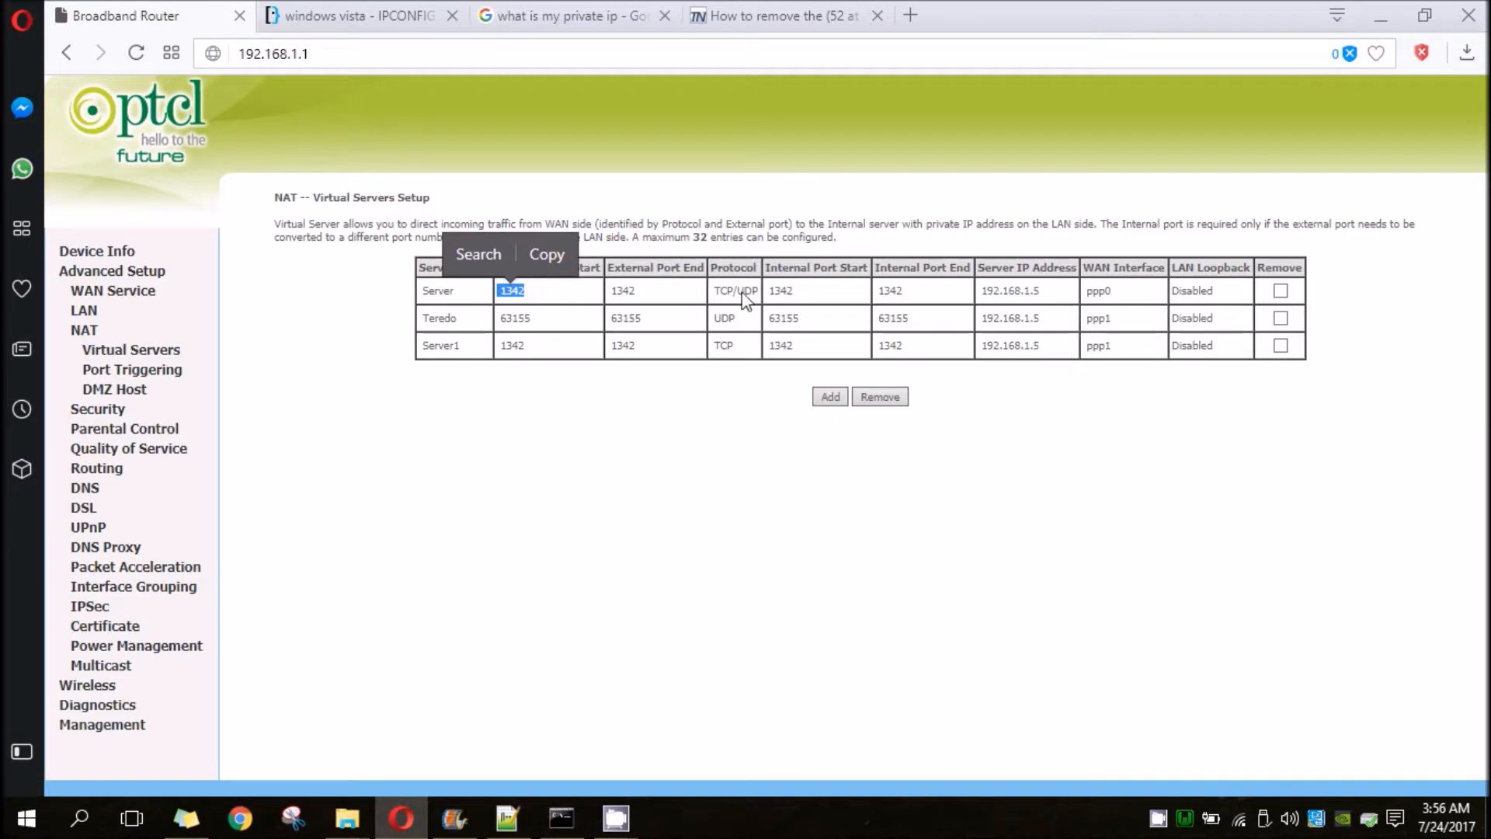
{"action": "left_click", "coordinate": [1039, 479]}
{"action": "left_click_drag", "start_coordinate": [979, 292], "coordinate": [1046, 292]}
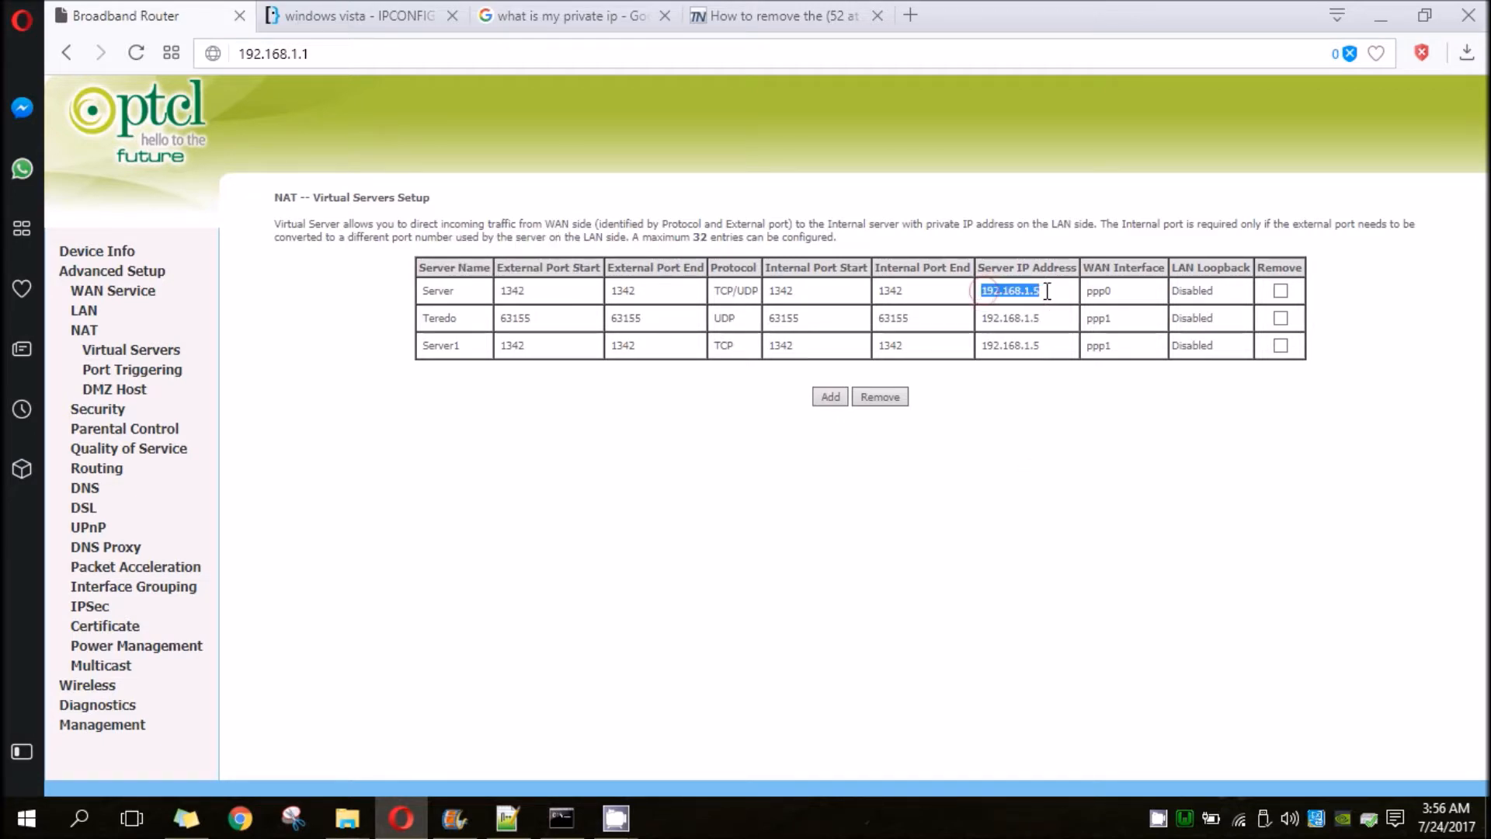
{"action": "left_click", "coordinate": [1054, 410]}
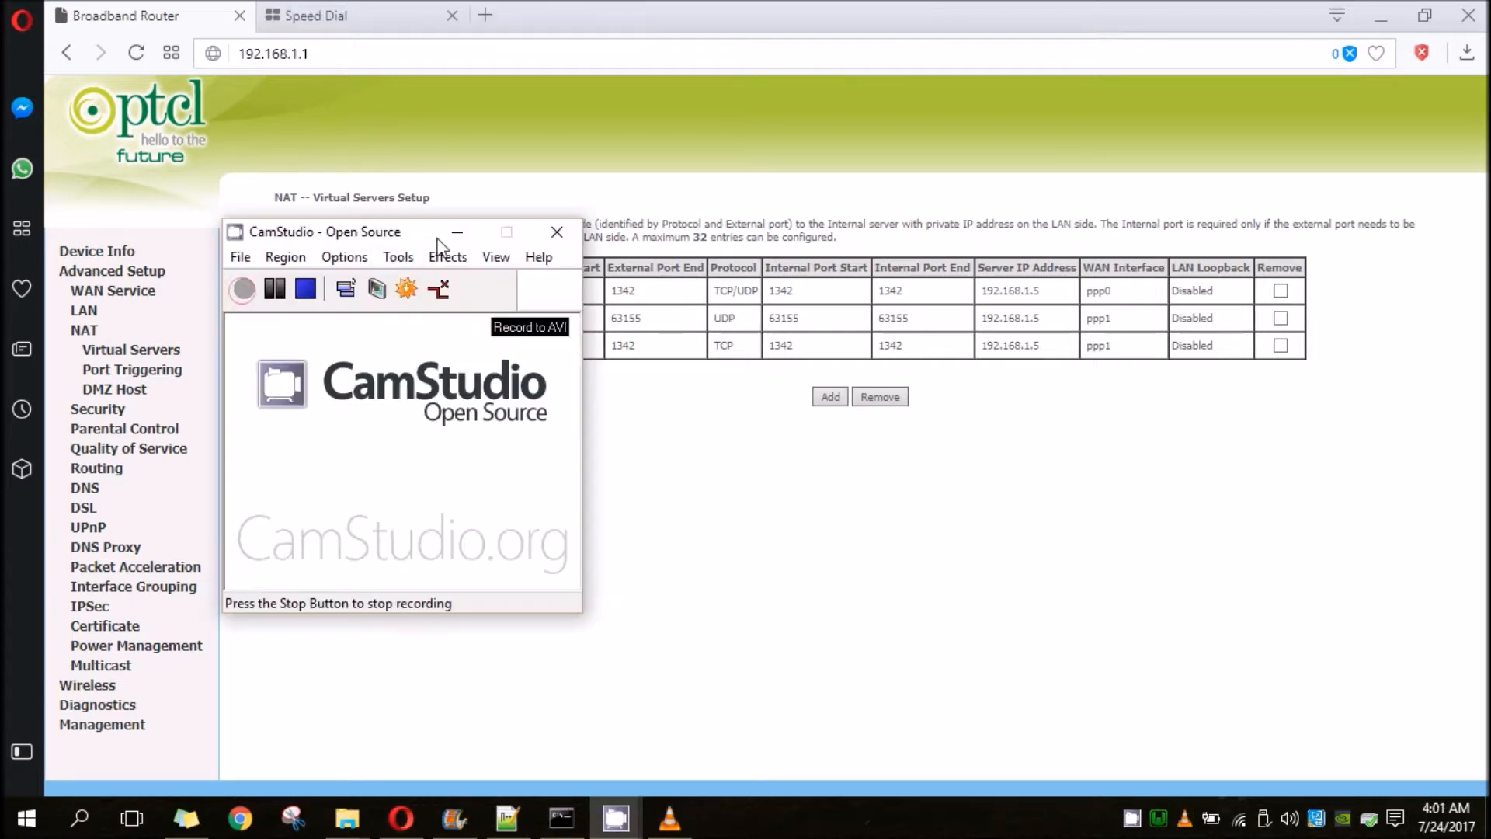
{"action": "left_click", "coordinate": [450, 233]}
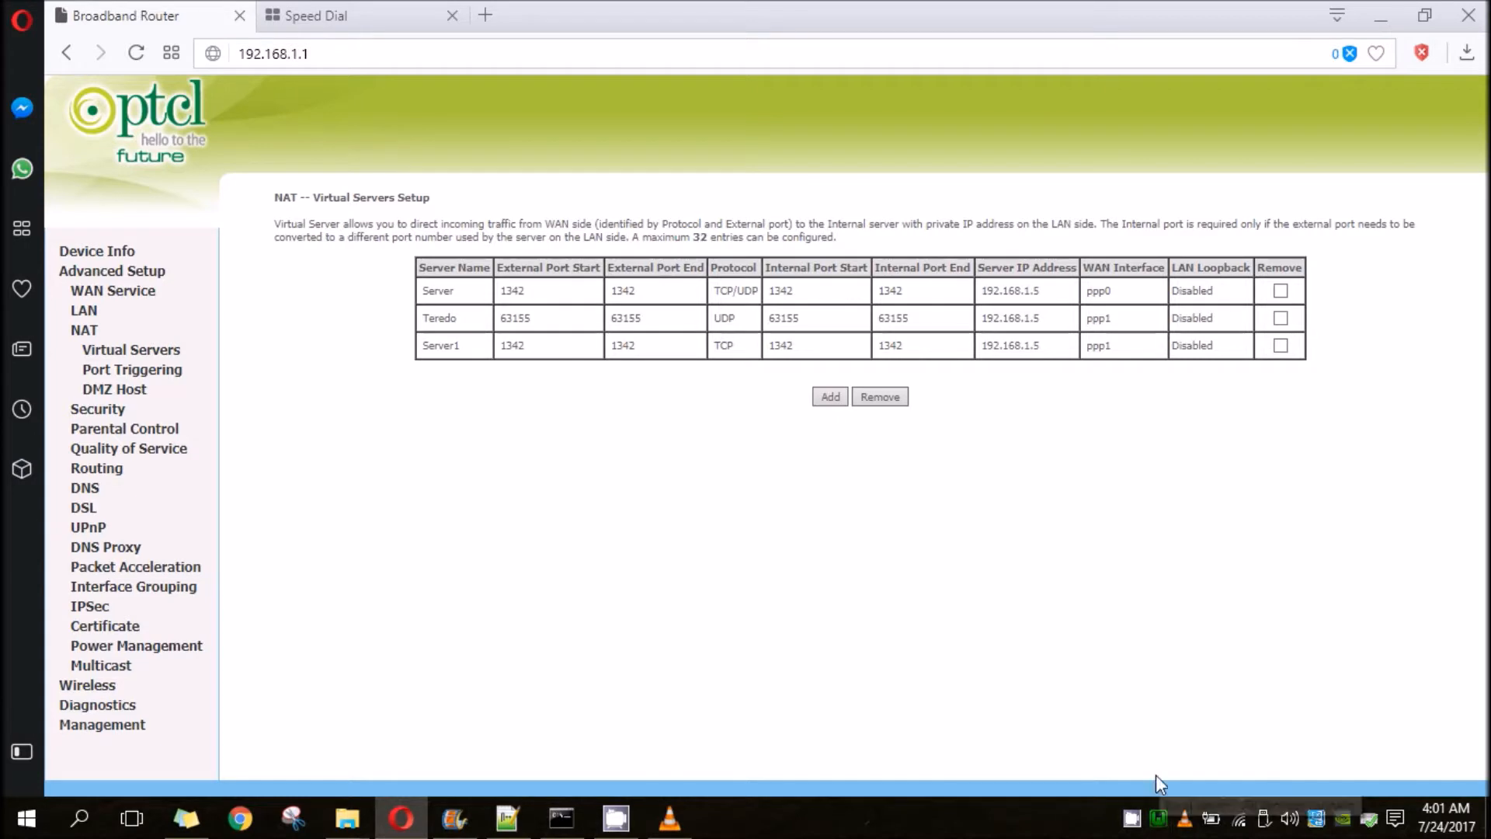
- Open Apache's httpd.conf configuration file from WampServer
{"action": "left_click", "coordinate": [1159, 819]}
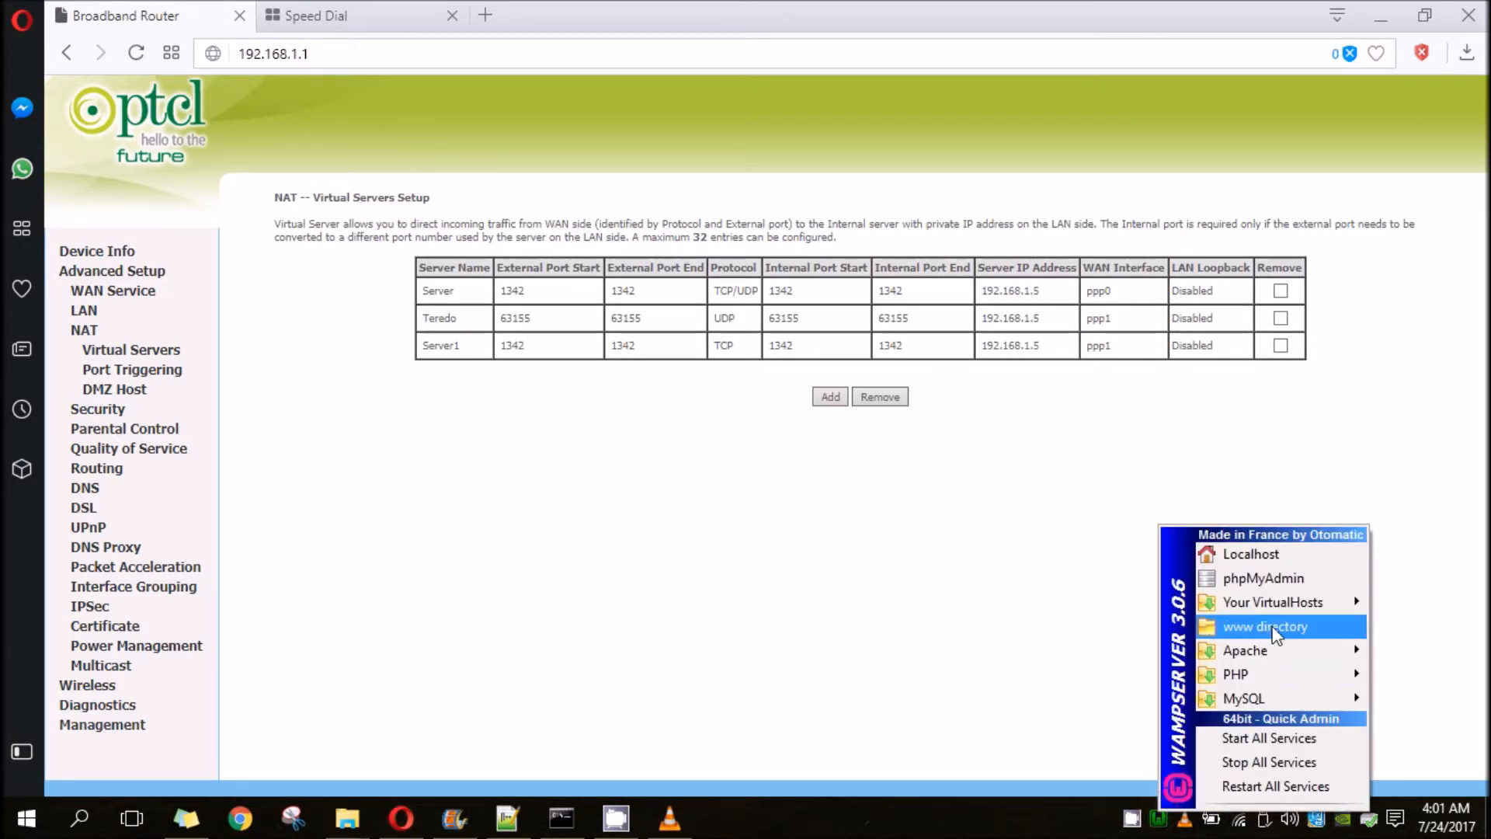
{"action": "mouse_move", "coordinate": [1294, 660]}
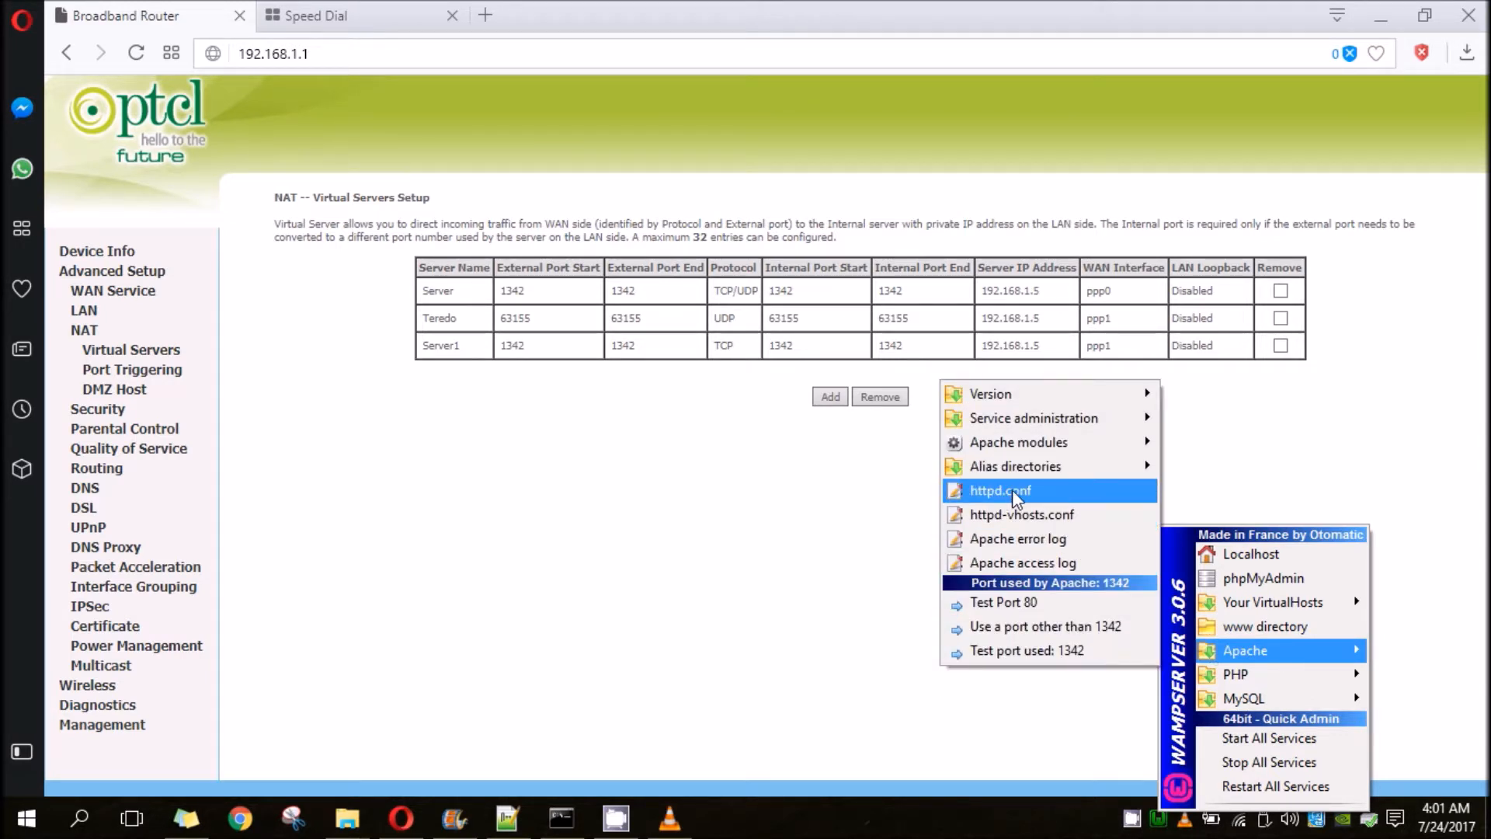
{"action": "left_click", "coordinate": [1002, 490]}
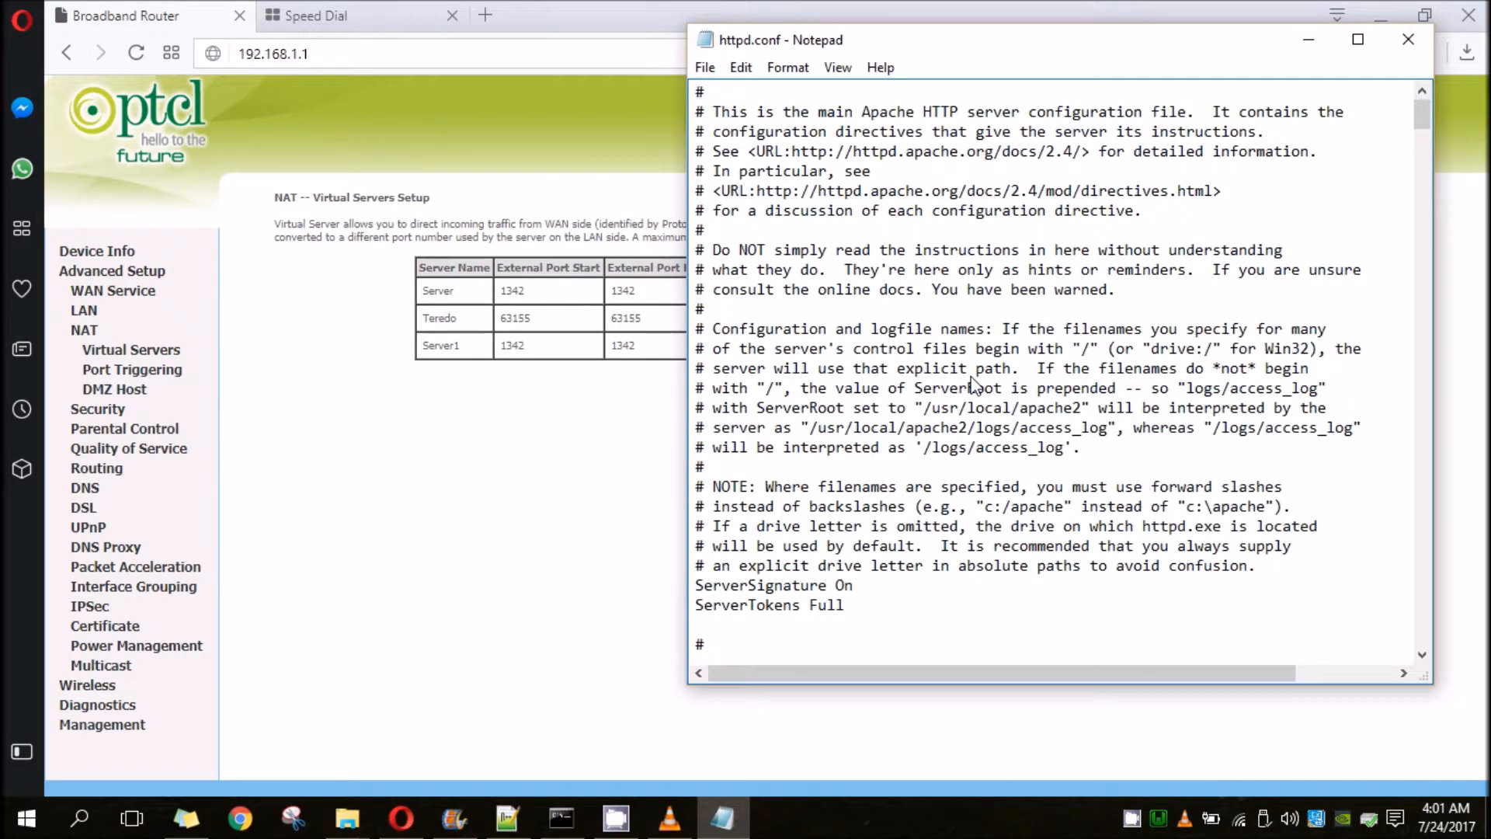
- Examine the Options, AllowOverride, Order and Allow directives in the root <Directory /> block of httpd.conf
{"action": "scroll", "coordinate": [972, 385], "scroll_direction": "down", "scroll_amount": 6}
{"action": "scroll", "coordinate": [972, 384], "scroll_direction": "down", "scroll_amount": 3}
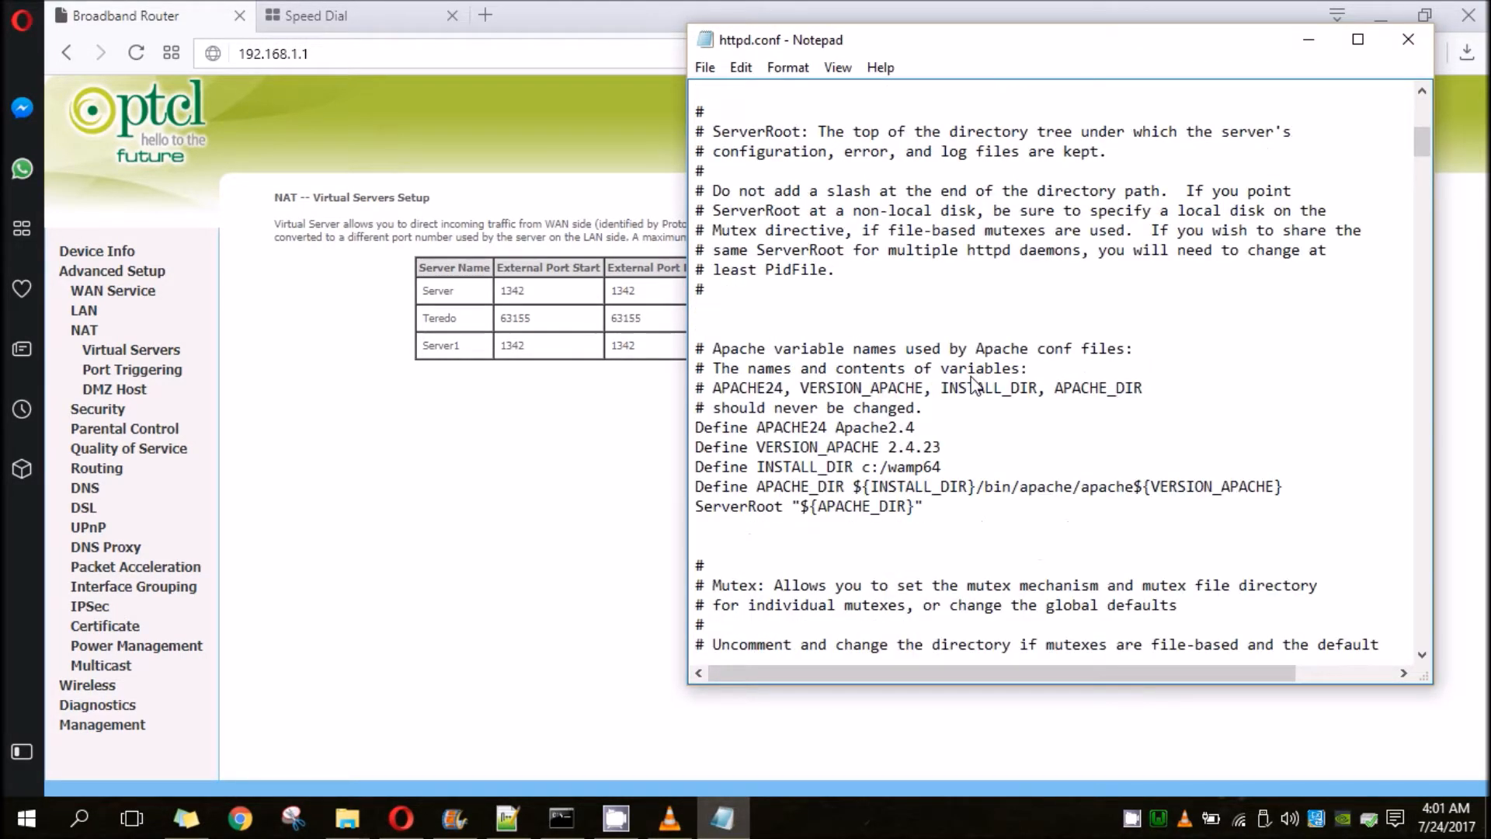
{"action": "left_click_drag", "start_coordinate": [1416, 132], "coordinate": [1415, 331]}
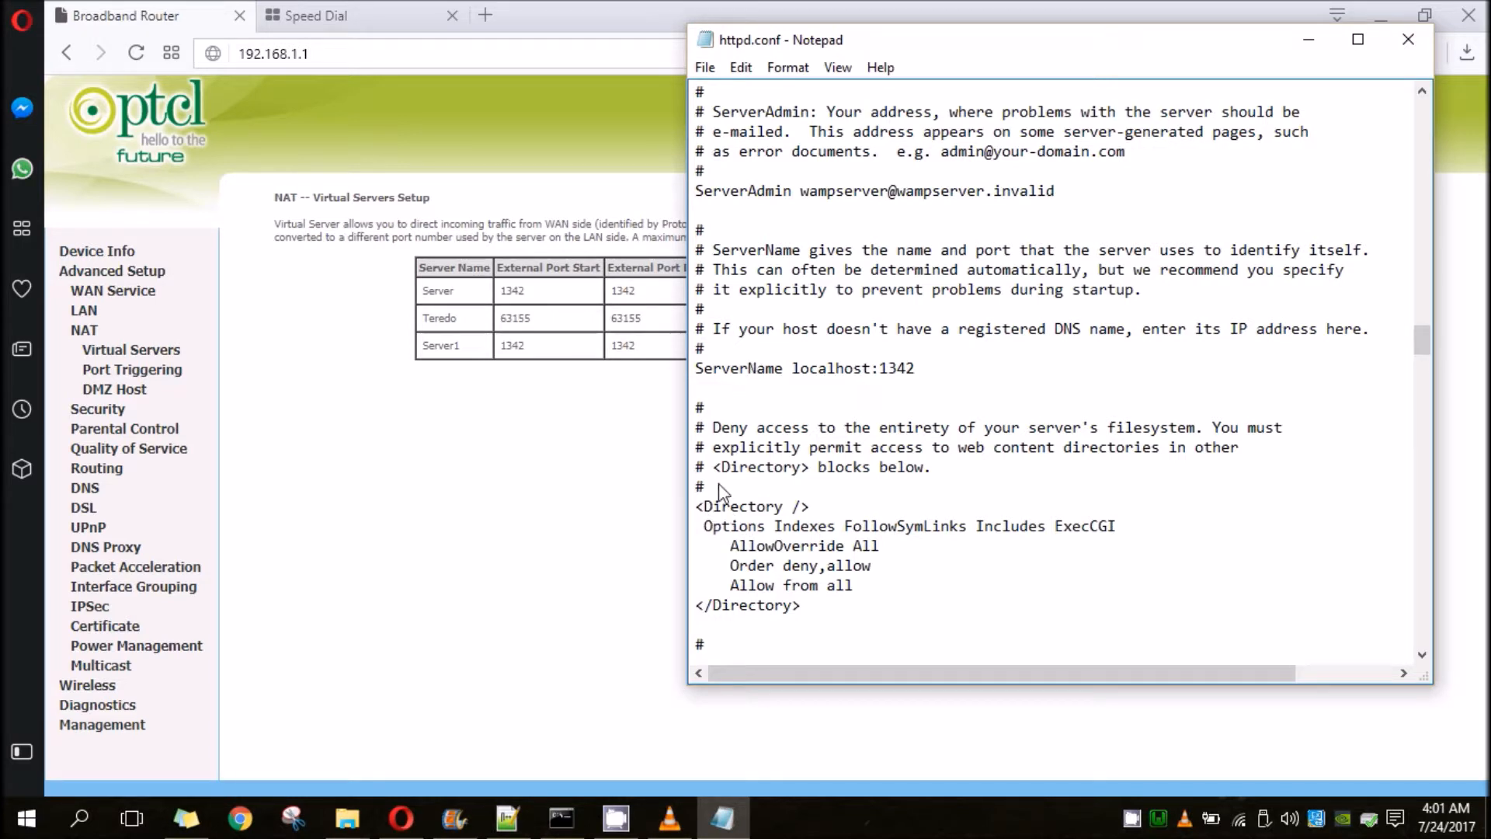
{"action": "left_click_drag", "start_coordinate": [704, 528], "coordinate": [948, 585]}
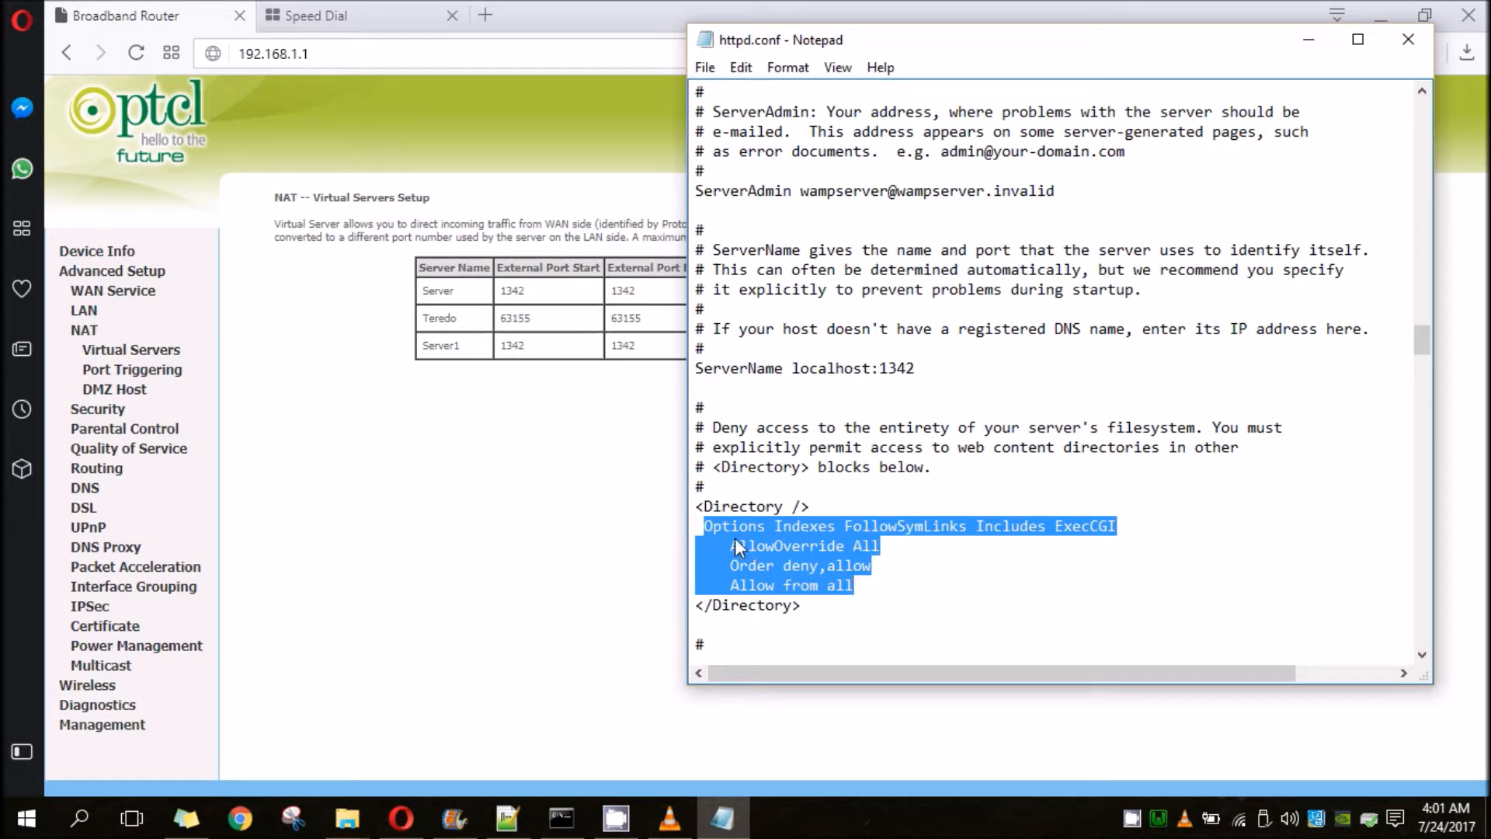
{"action": "left_click", "coordinate": [710, 524]}
{"action": "left_click_drag", "start_coordinate": [699, 525], "coordinate": [947, 594]}
{"action": "left_click", "coordinate": [961, 543]}
- Check the access directives in the ${INSTALL_DIR}/www/ Directory block of httpd.conf
{"action": "scroll", "coordinate": [932, 584], "scroll_direction": "down", "scroll_amount": 15}
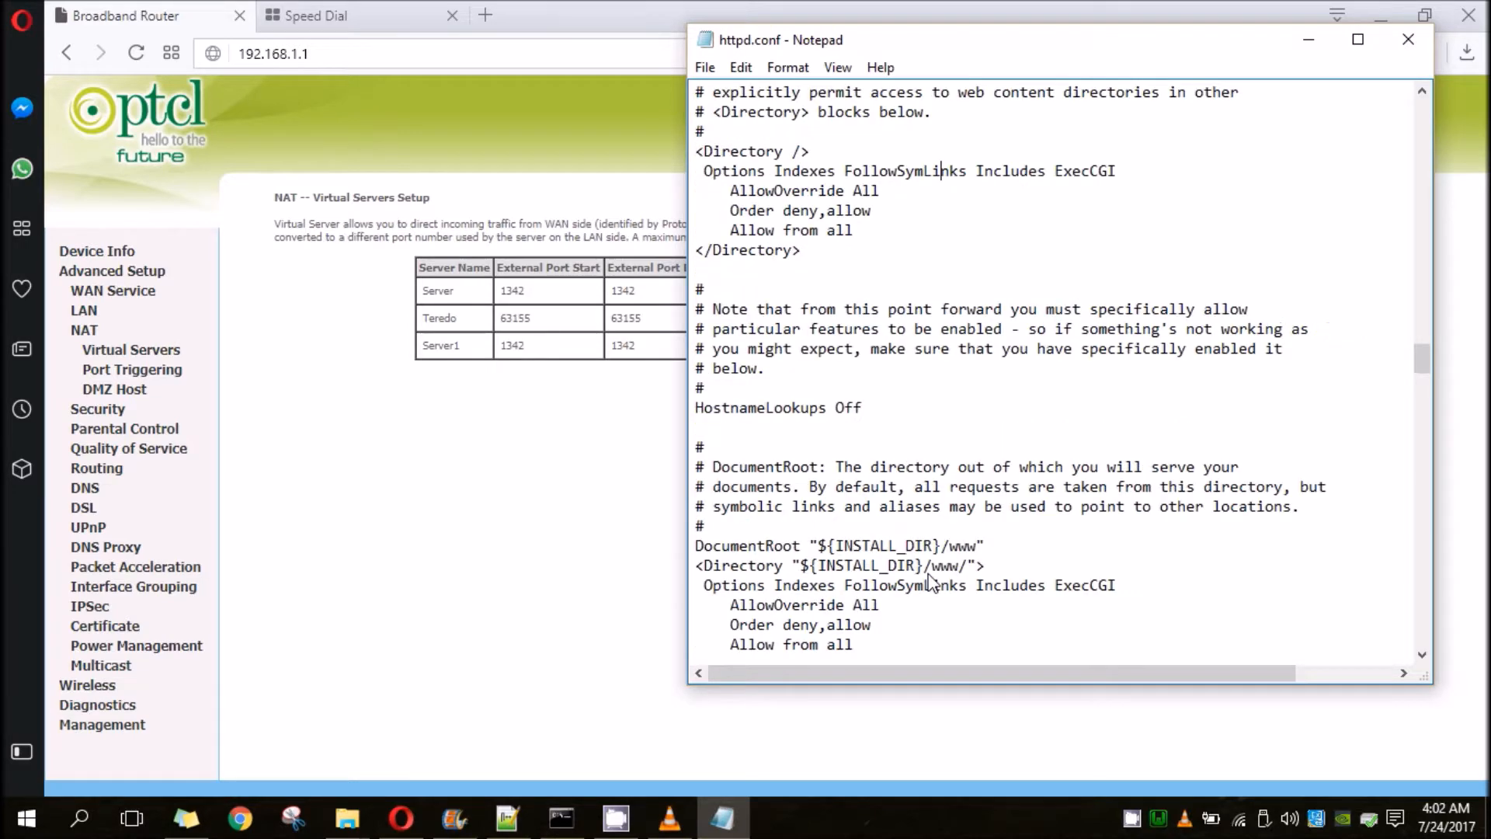
{"action": "scroll", "coordinate": [929, 583], "scroll_direction": "up", "scroll_amount": 3}
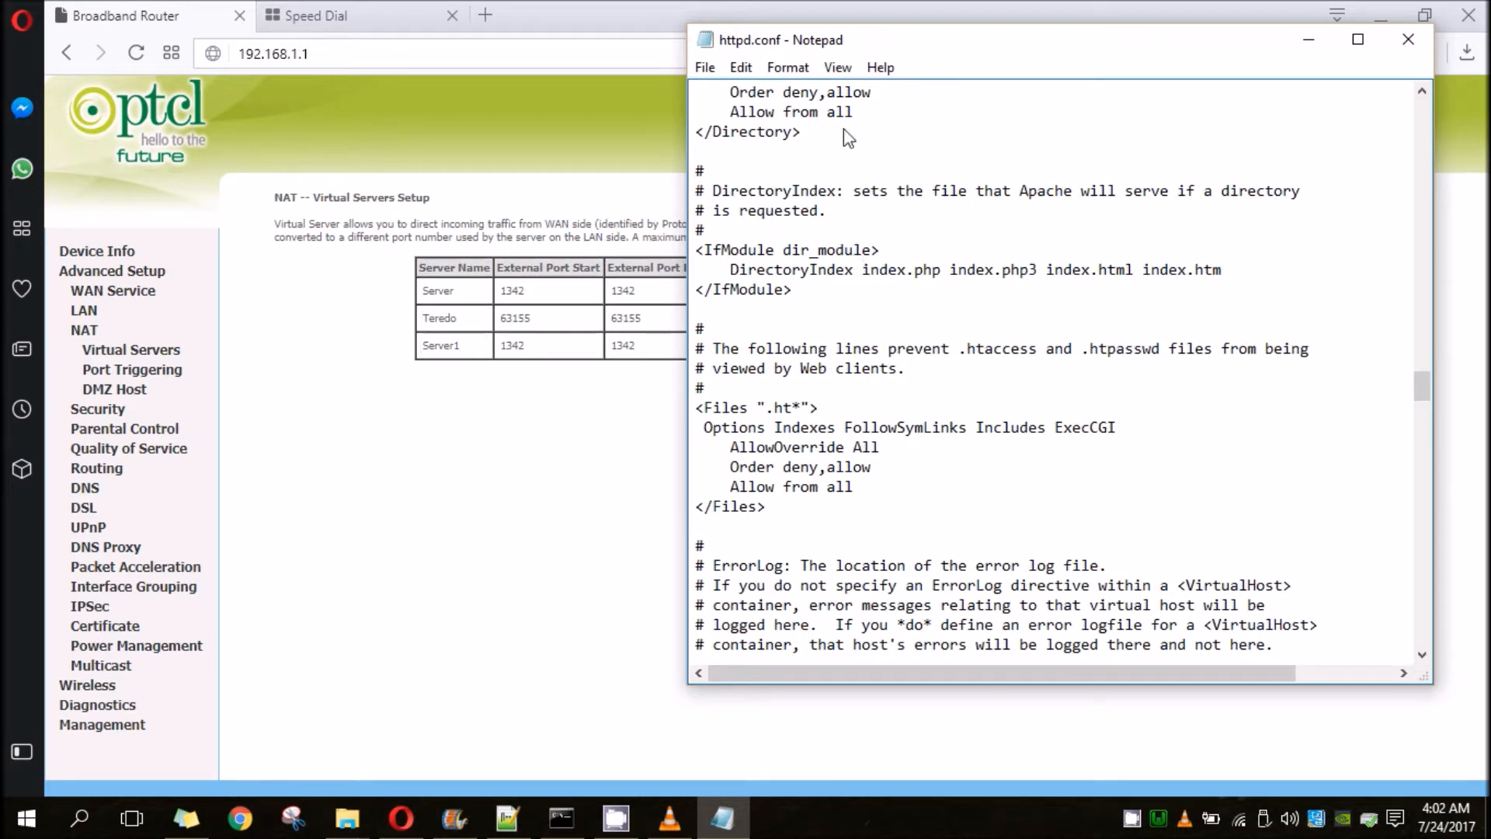
{"action": "scroll", "coordinate": [847, 138], "scroll_direction": "up", "scroll_amount": 3}
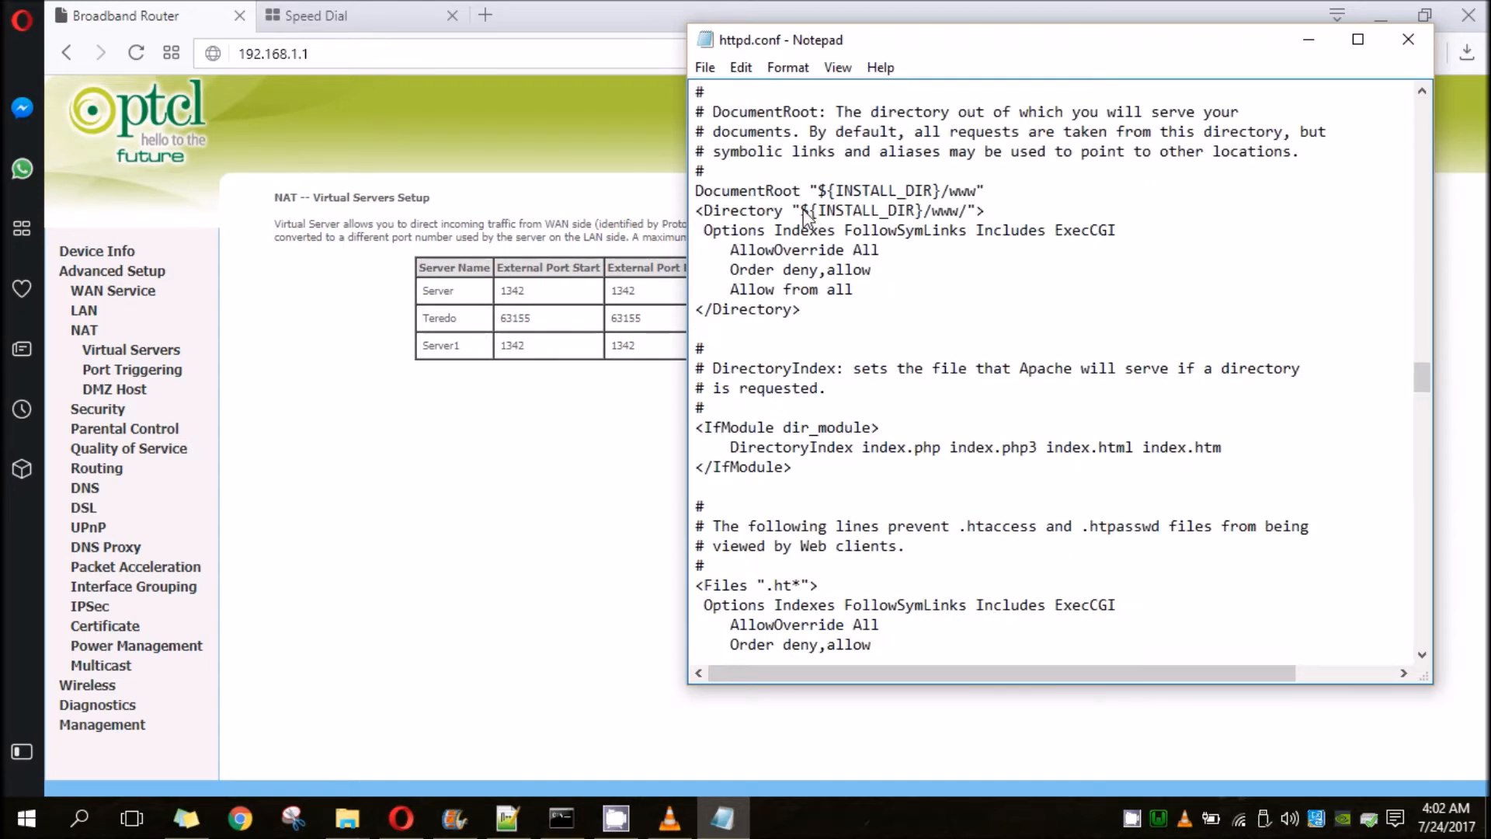
{"action": "left_click_drag", "start_coordinate": [801, 211], "coordinate": [967, 211]}
{"action": "left_click_drag", "start_coordinate": [705, 231], "coordinate": [854, 291]}
{"action": "left_click", "coordinate": [854, 291]}
- Check the access directives in the ${INSTALL_DIR}/cgi-bin Directory block and close httpd.conf
{"action": "scroll", "coordinate": [901, 292], "scroll_direction": "down", "scroll_amount": 20}
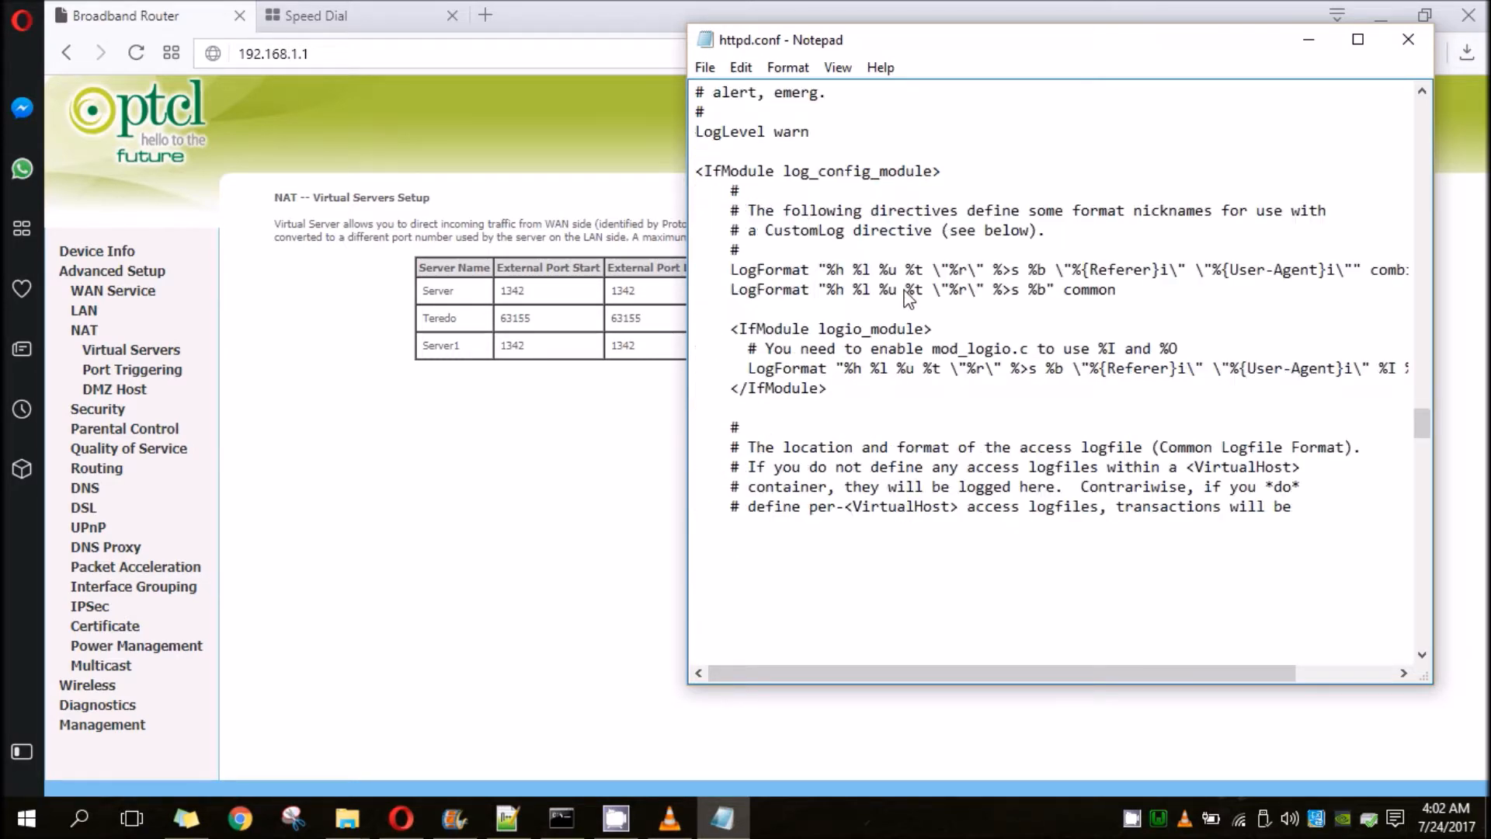
{"action": "scroll", "coordinate": [905, 295], "scroll_direction": "down", "scroll_amount": 20}
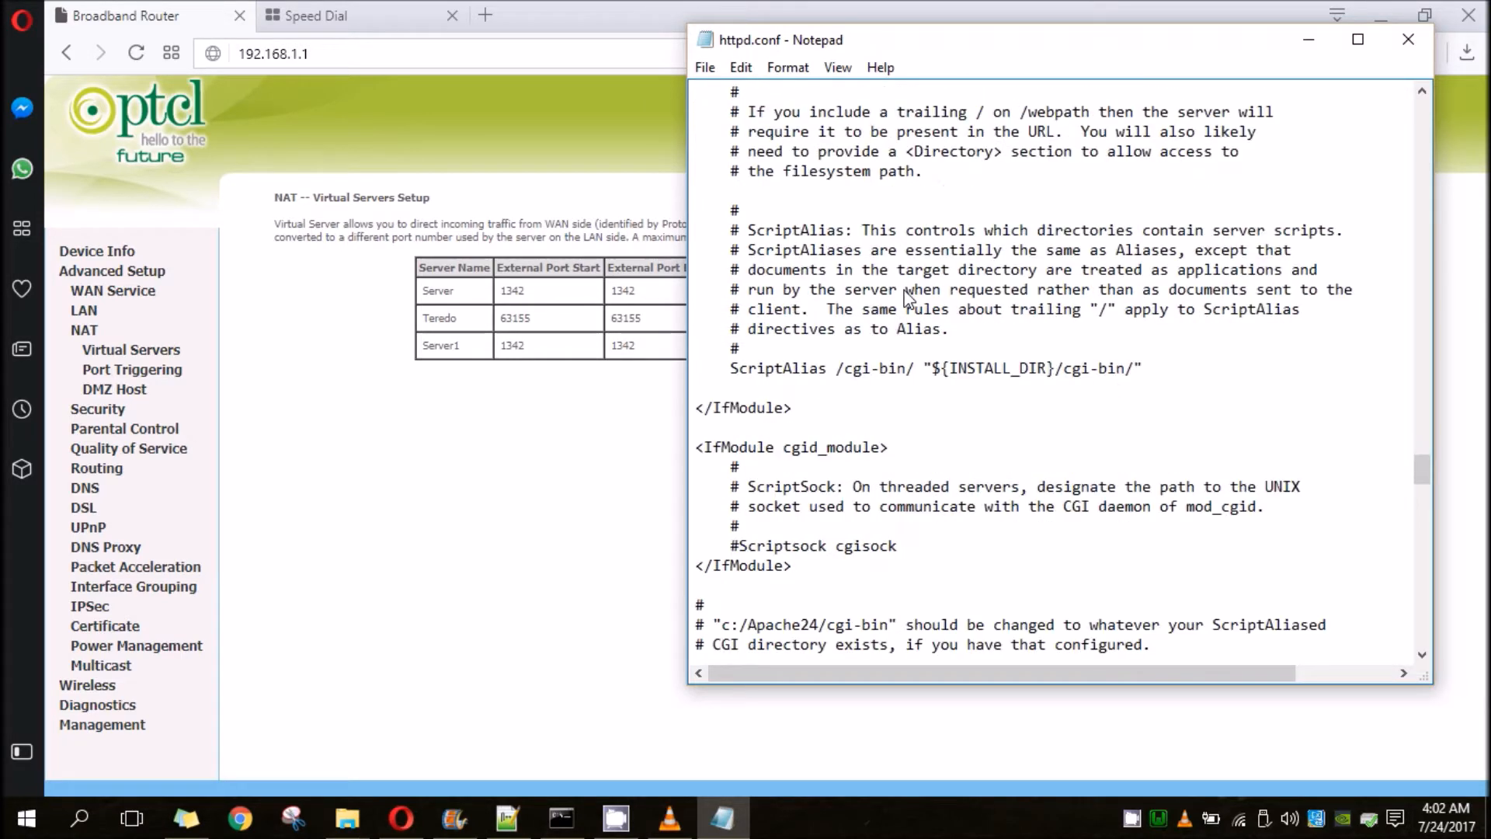
{"action": "scroll", "coordinate": [904, 295], "scroll_direction": "up", "scroll_amount": 9}
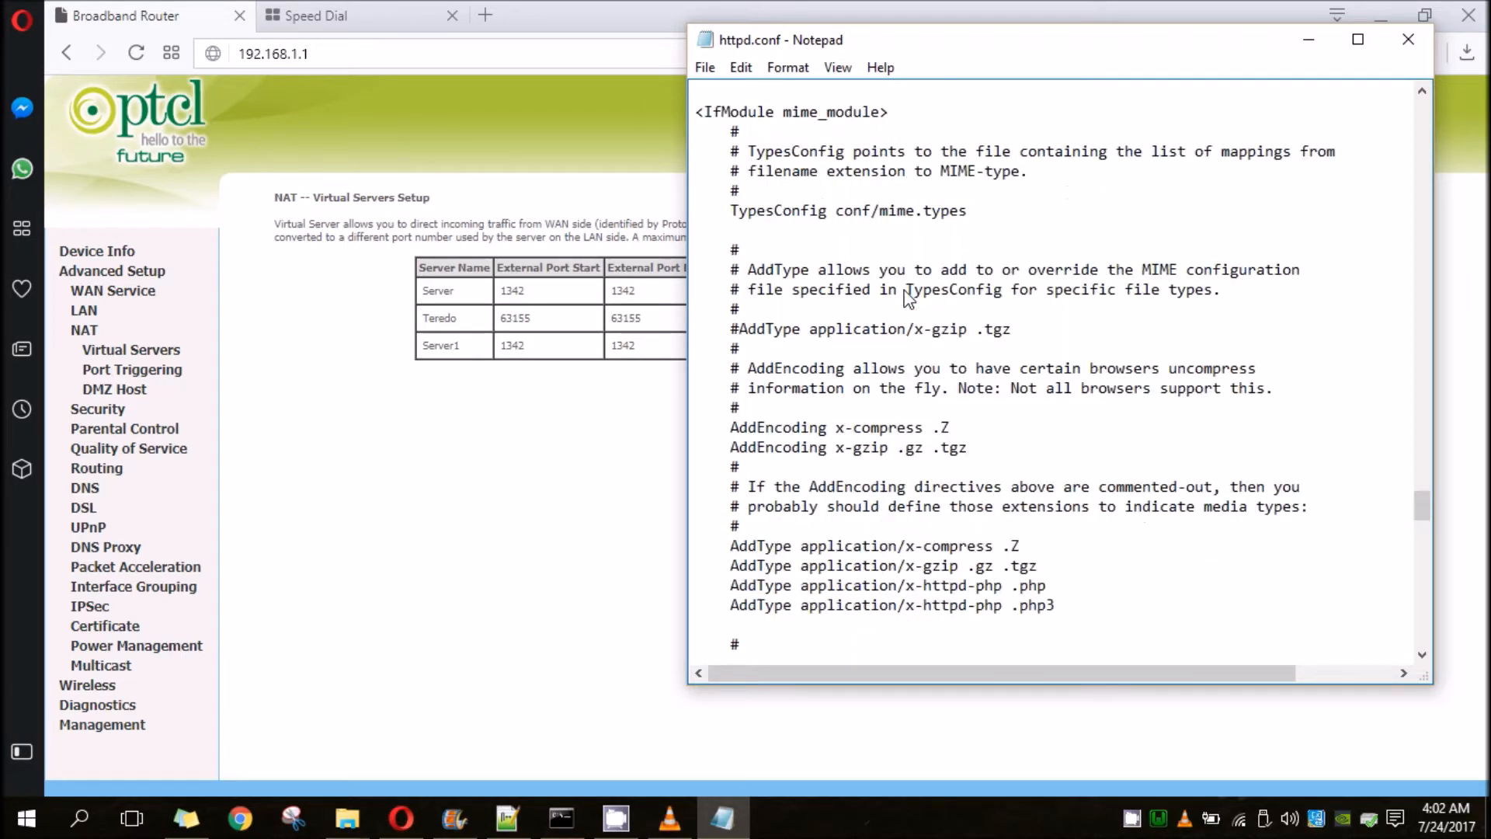
{"action": "left_click_drag", "start_coordinate": [696, 167], "coordinate": [858, 241]}
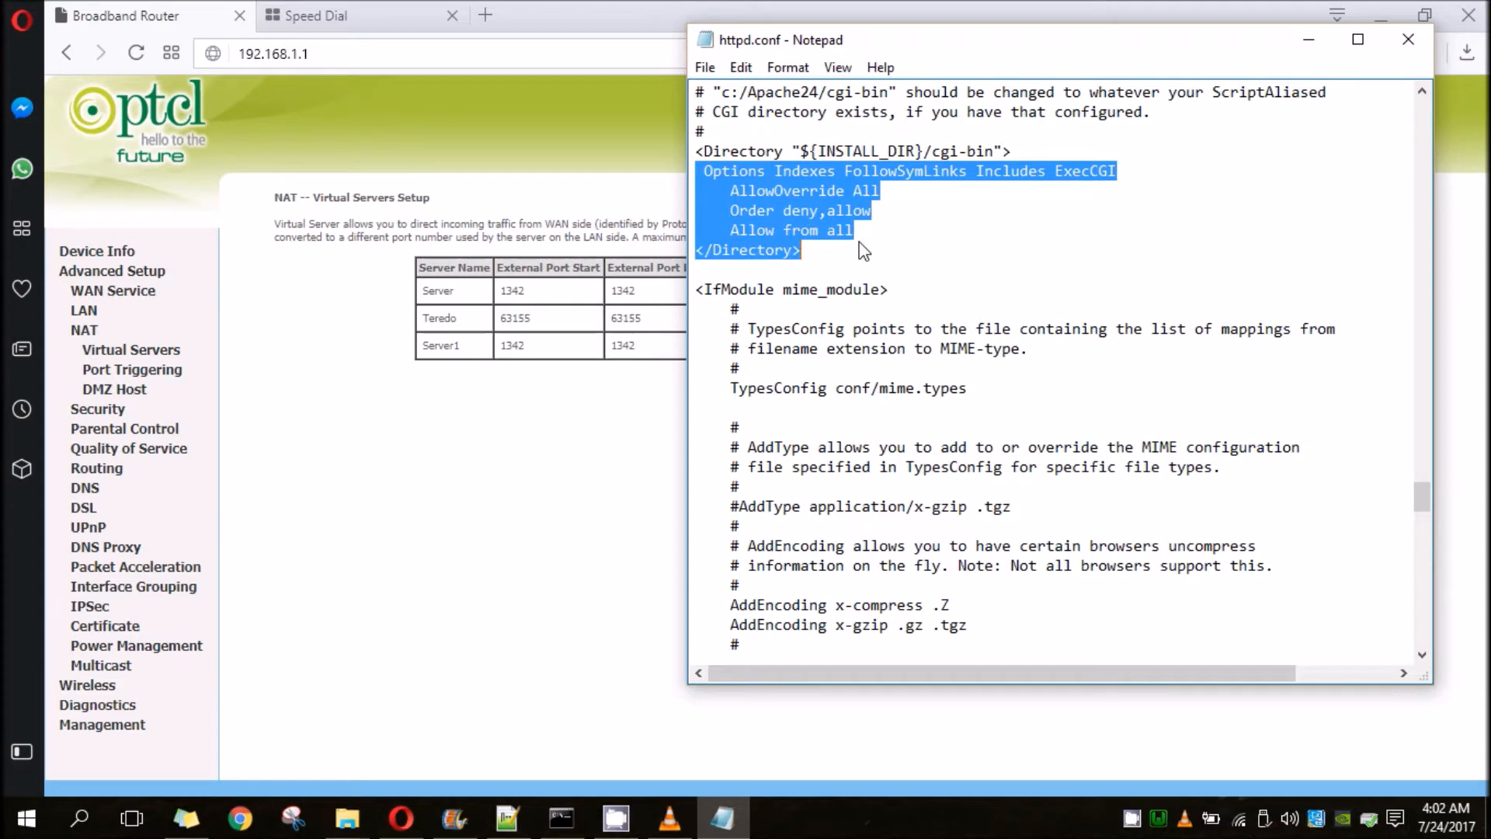
{"action": "left_click", "coordinate": [858, 241]}
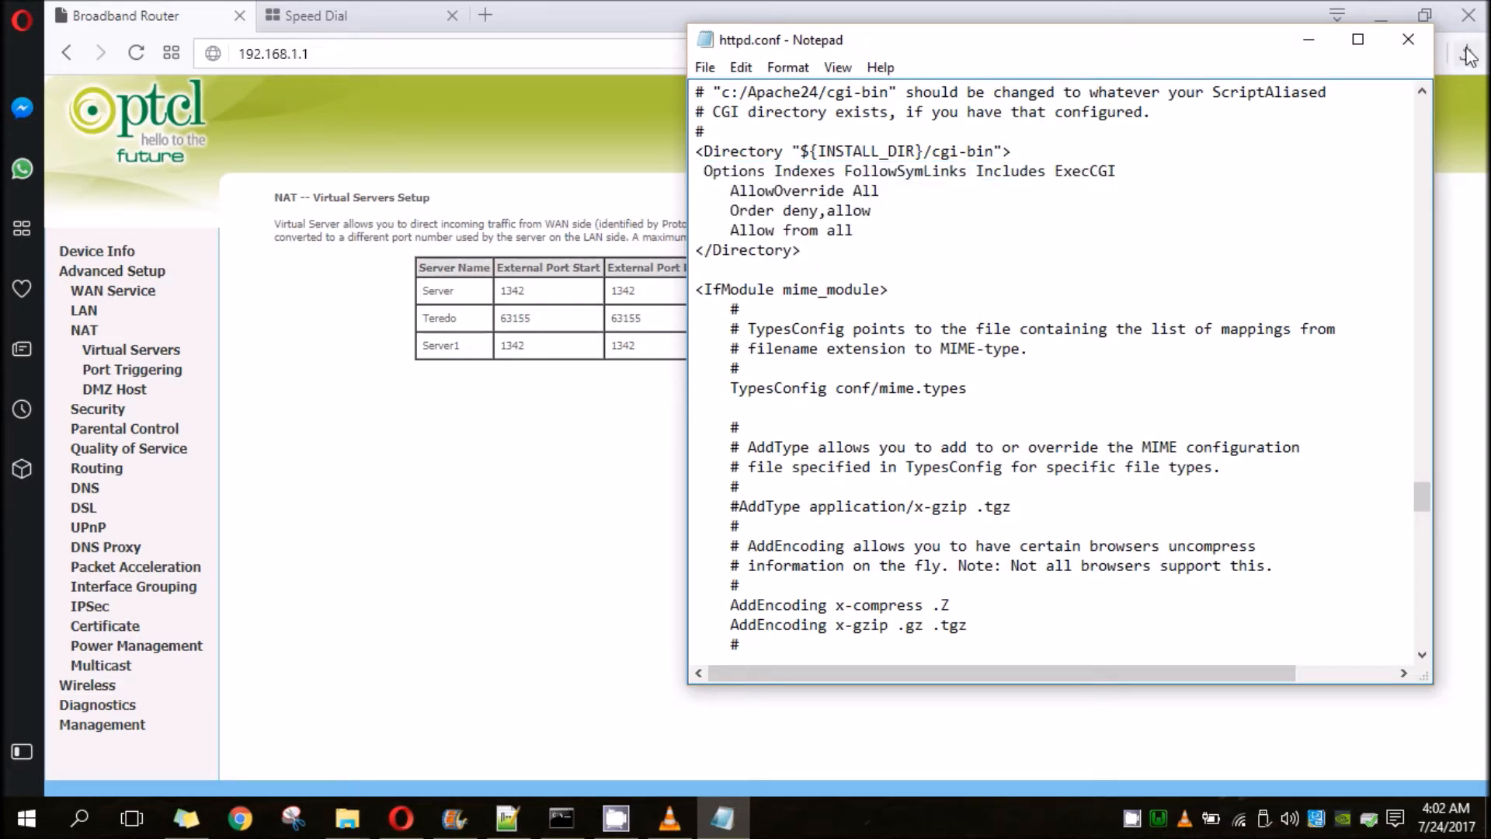
{"action": "left_click", "coordinate": [1407, 39]}
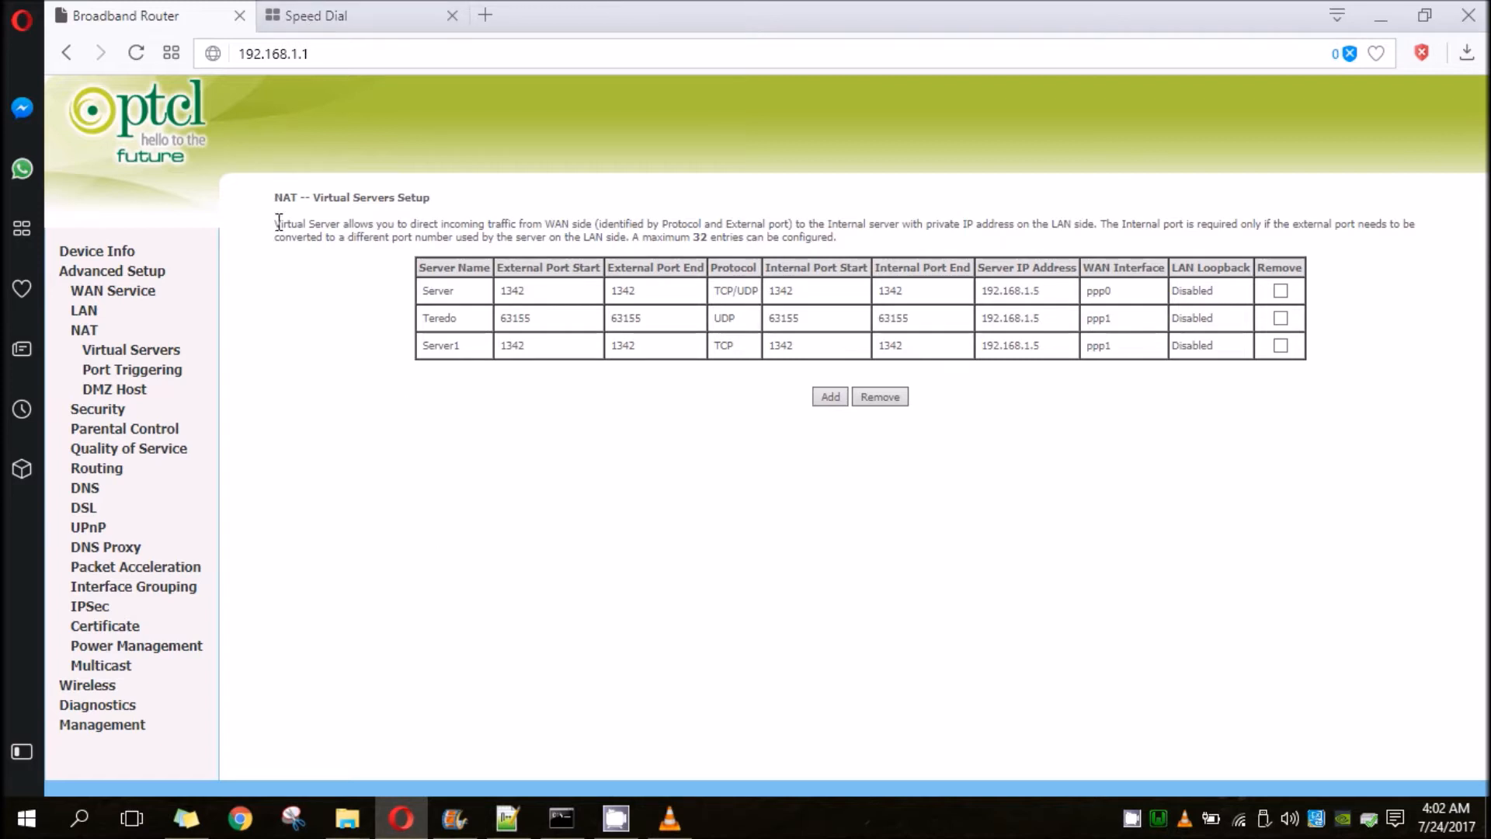
- Load localhost:1342 in the empty browser tab to test the local server
{"action": "left_click", "coordinate": [316, 16]}
{"action": "left_click", "coordinate": [333, 55]}
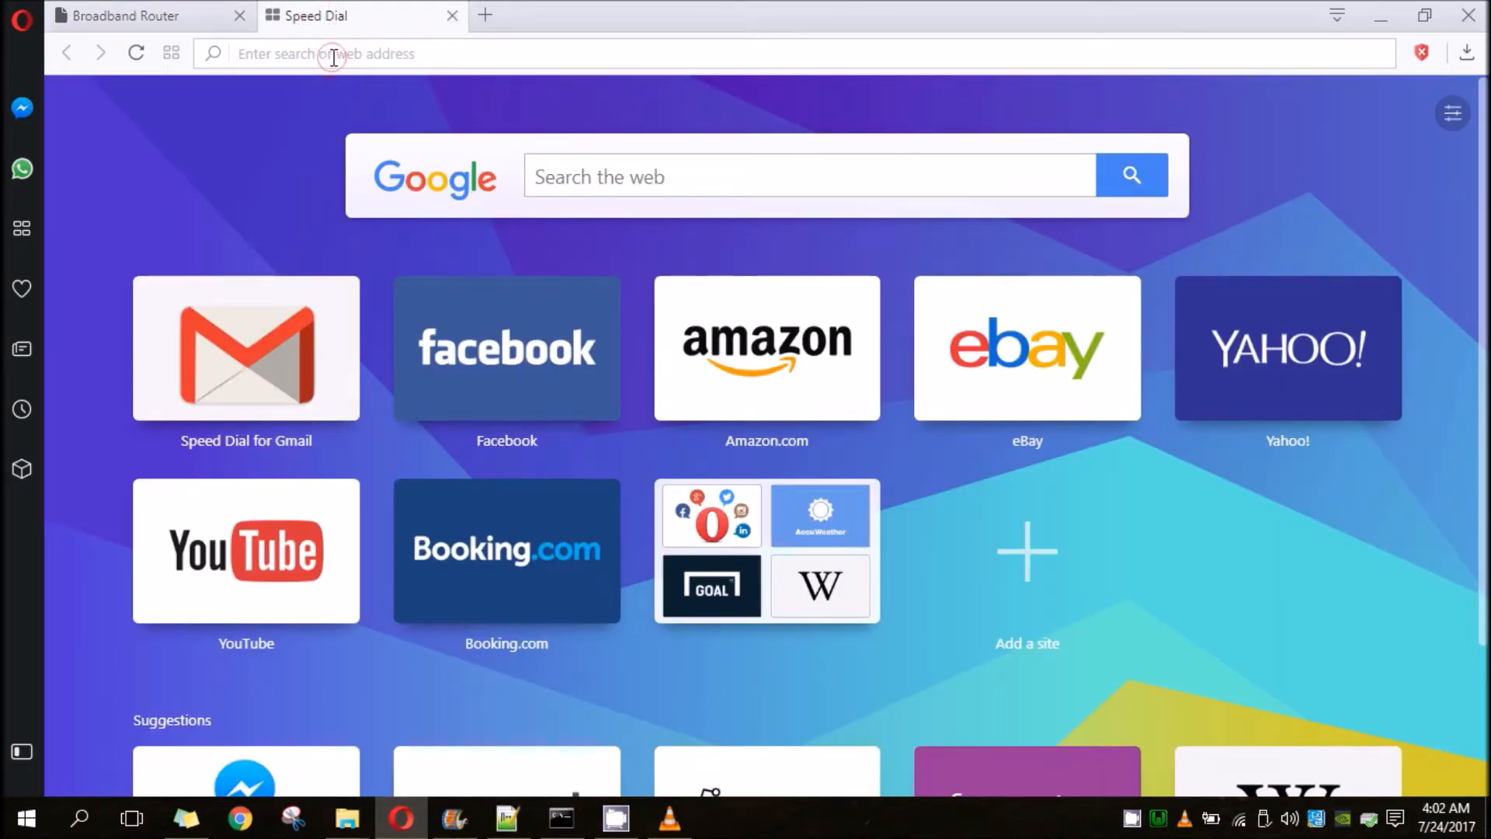
{"action": "type", "text": "local"}
{"action": "key", "text": "Return"}
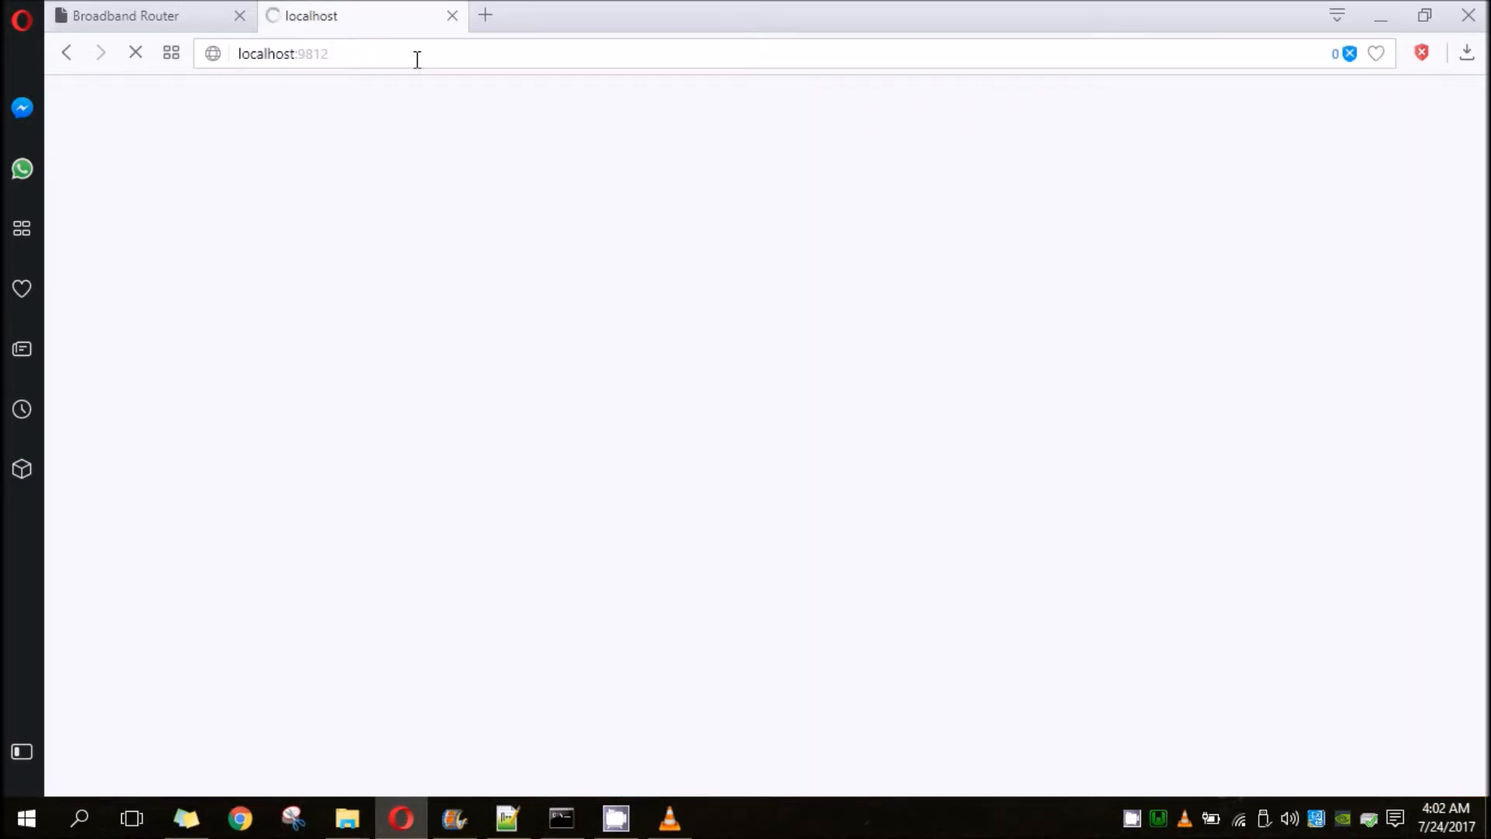
{"action": "left_click", "coordinate": [467, 48]}
{"action": "double_click", "coordinate": [466, 47]}
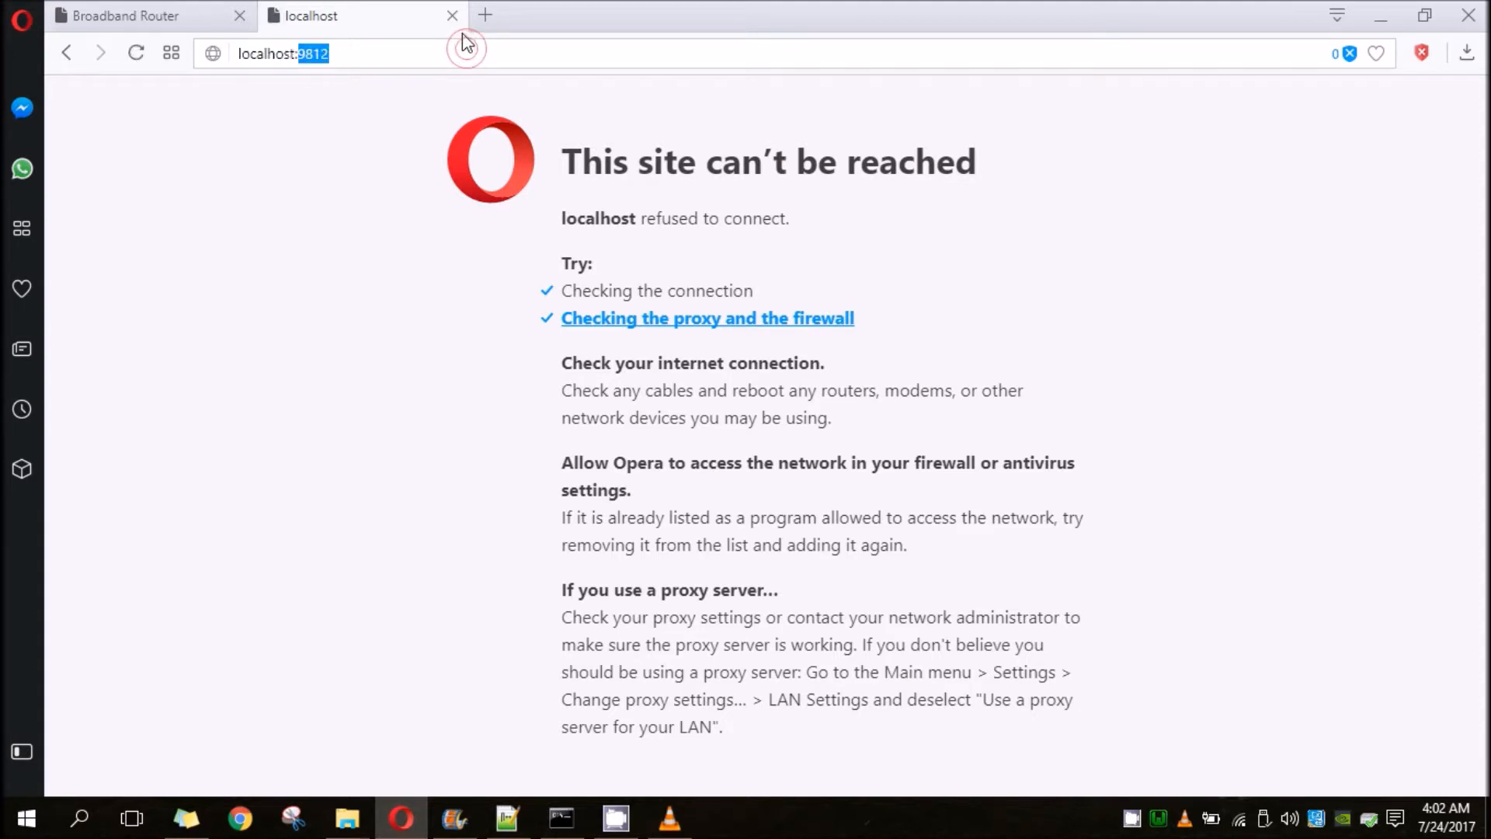
{"action": "type", "text": "1342"}
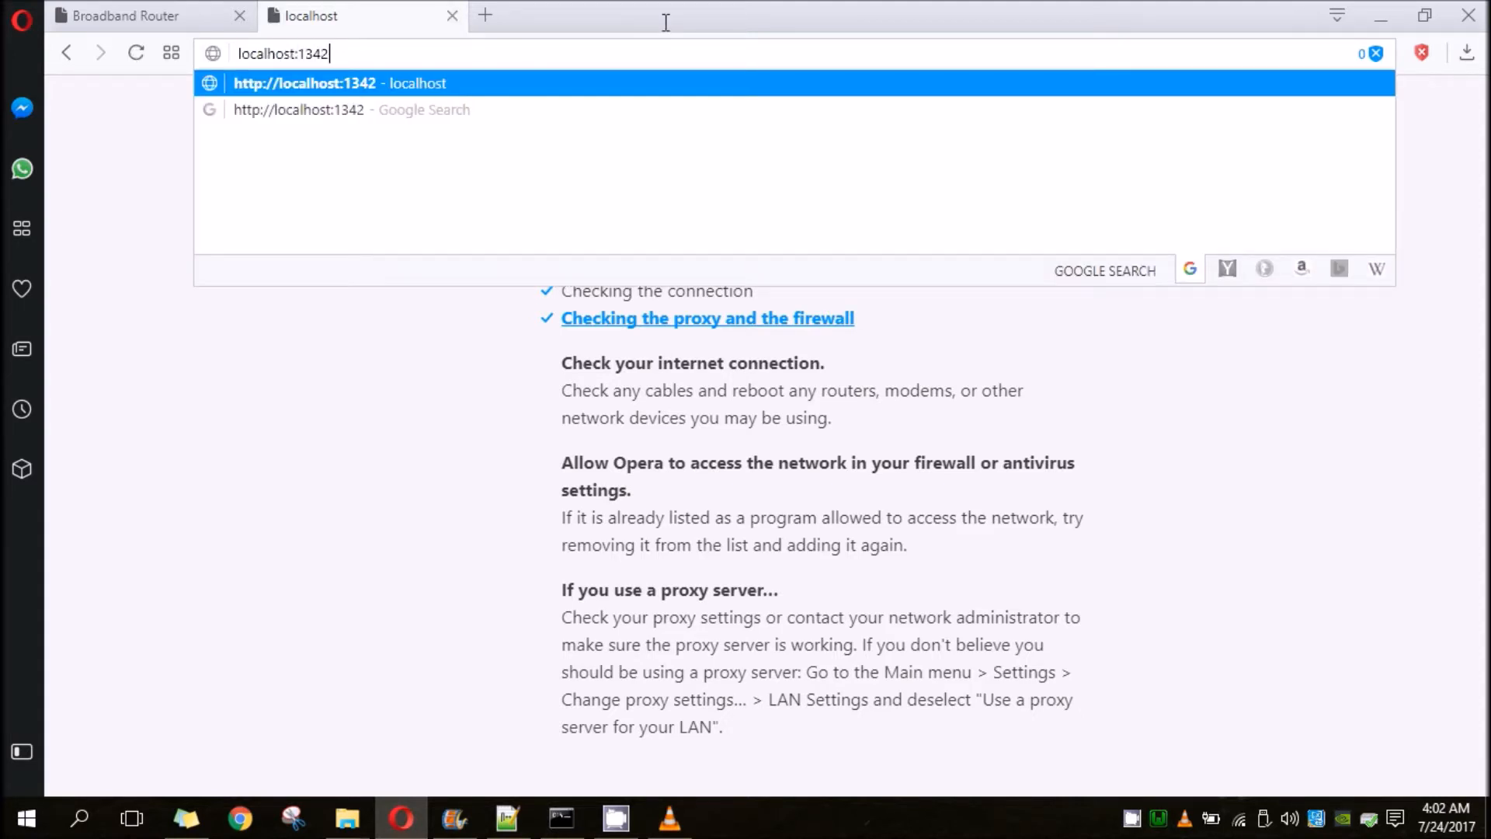
{"action": "key", "text": "Return"}
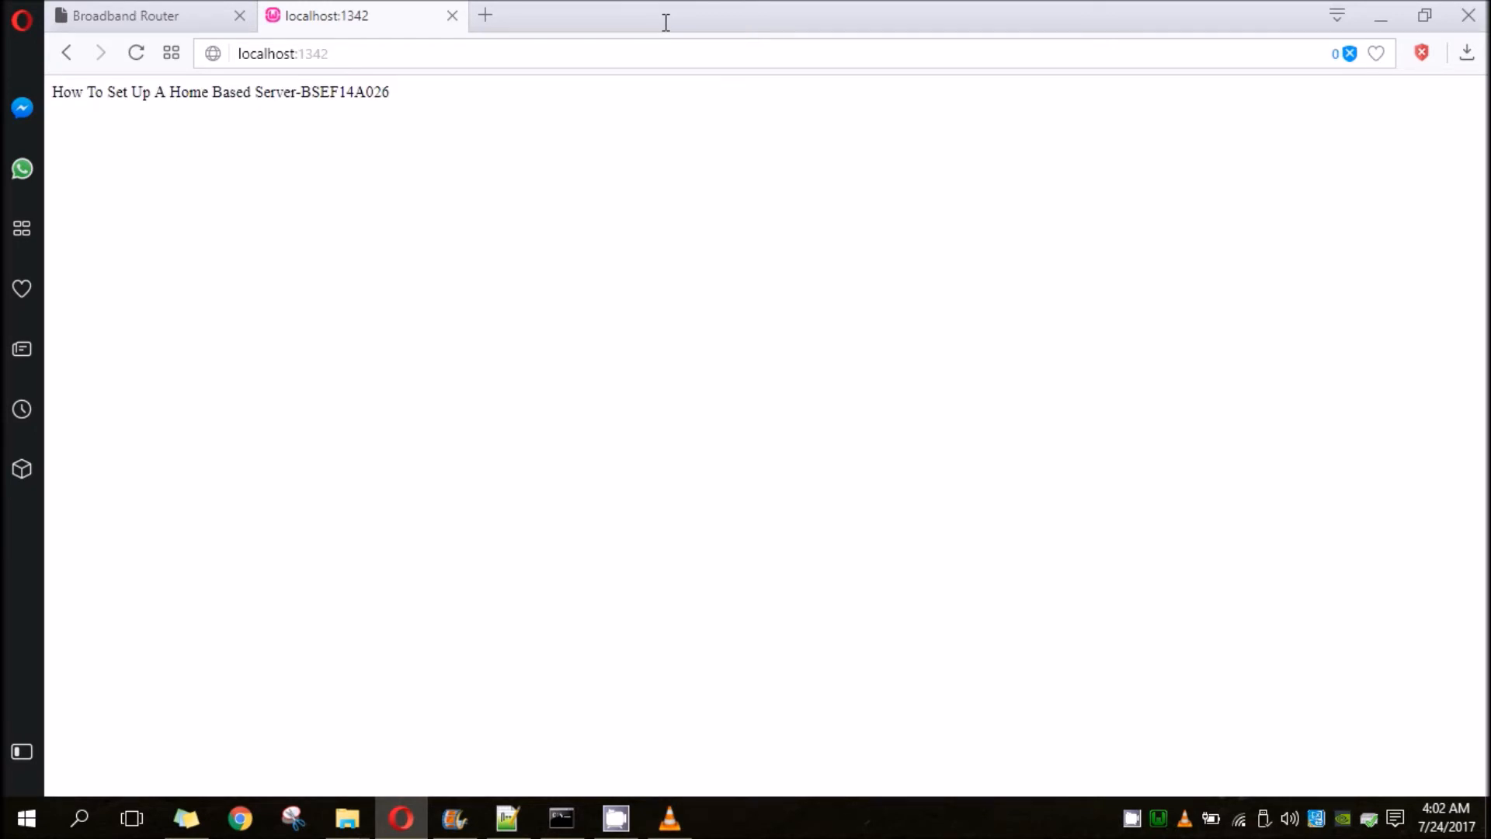
- Open whatismyip.com in a new browser tab
{"action": "left_click", "coordinate": [484, 17]}
{"action": "type", "text": "whatismyip.com"}
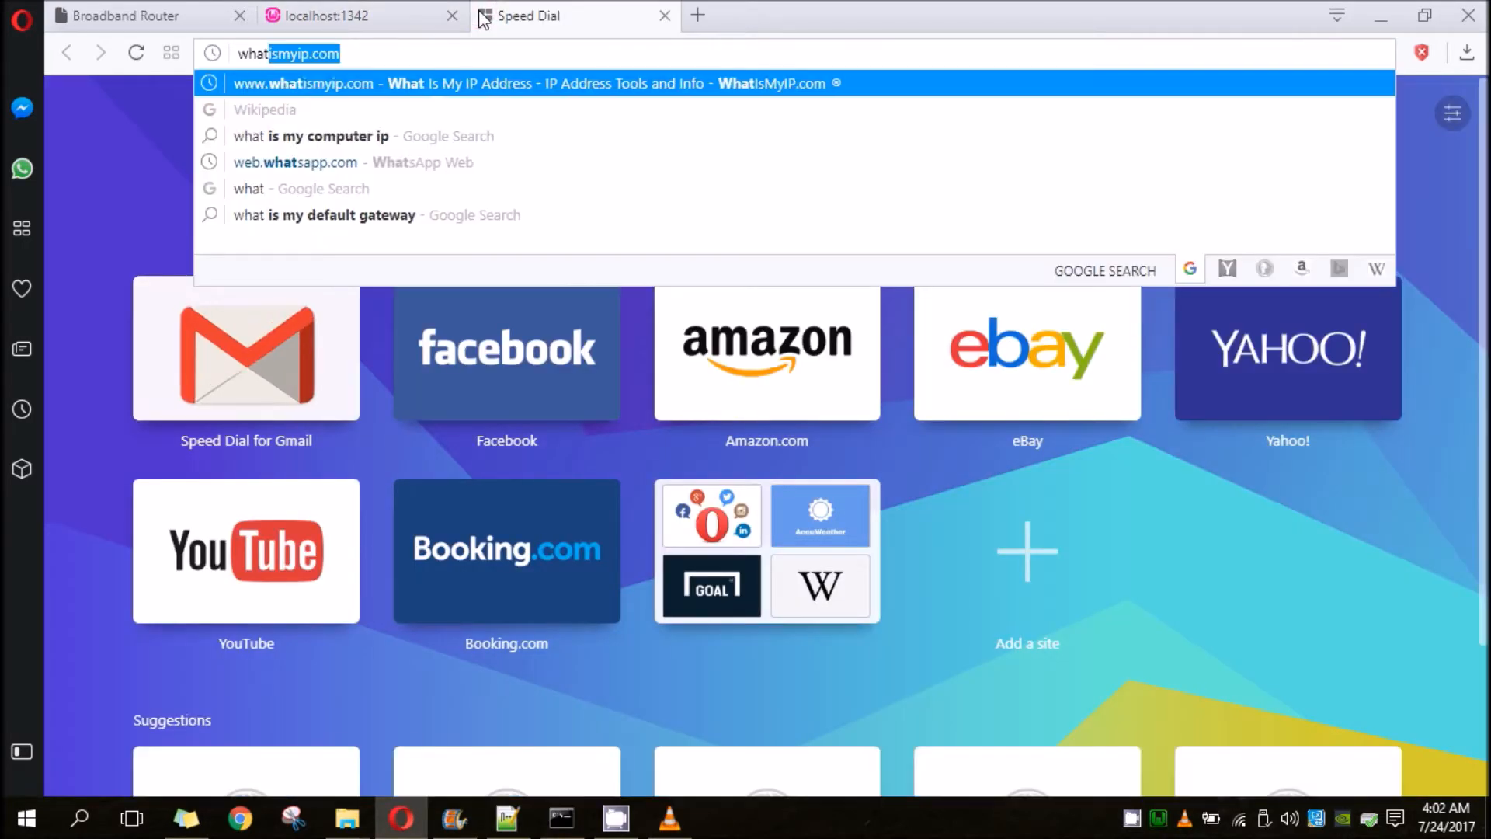
{"action": "left_click", "coordinate": [271, 54]}
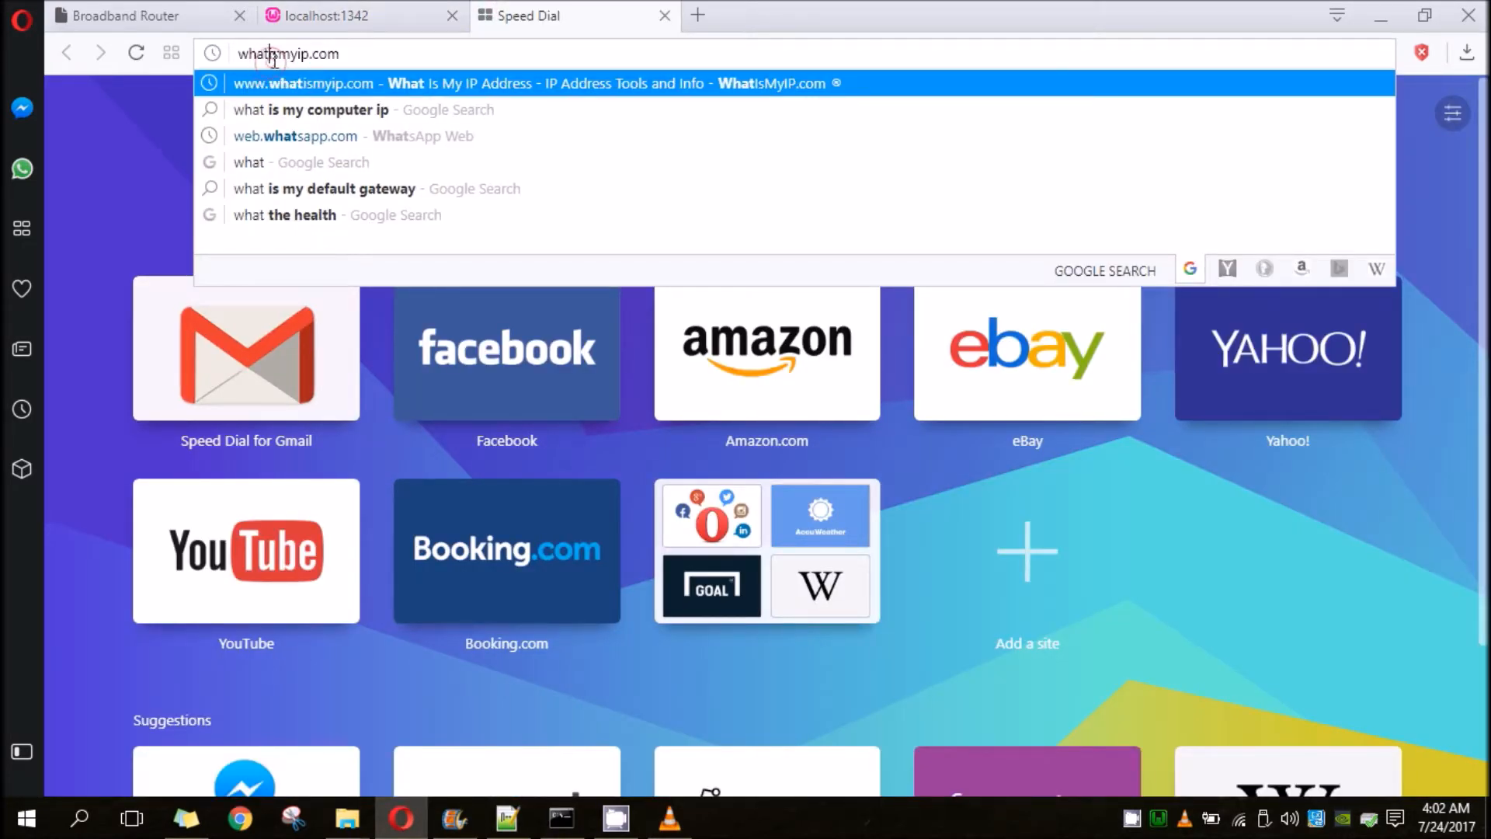
{"action": "triple_click", "coordinate": [279, 53]}
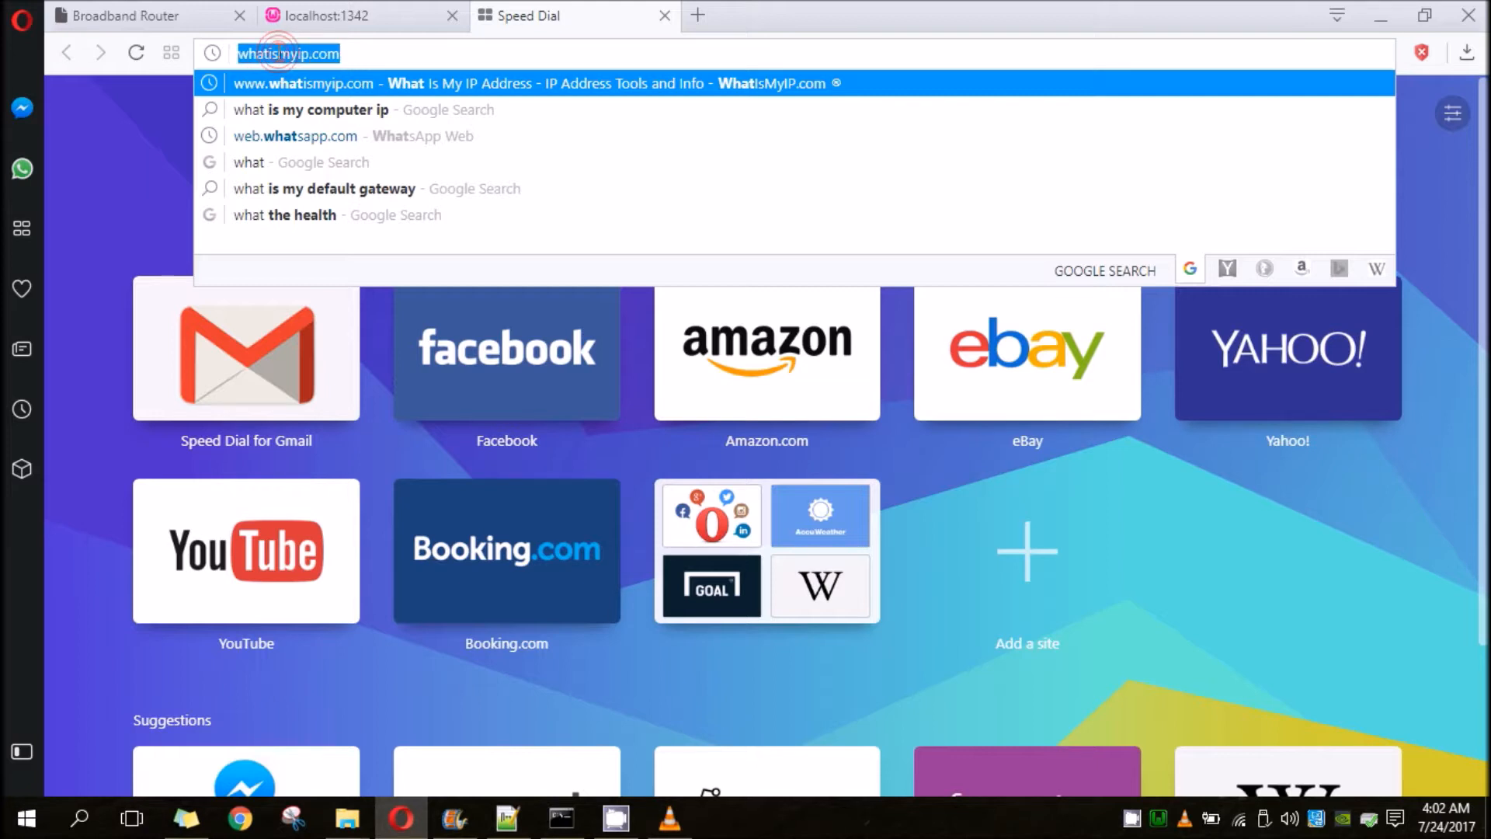
{"action": "key", "text": "Return"}
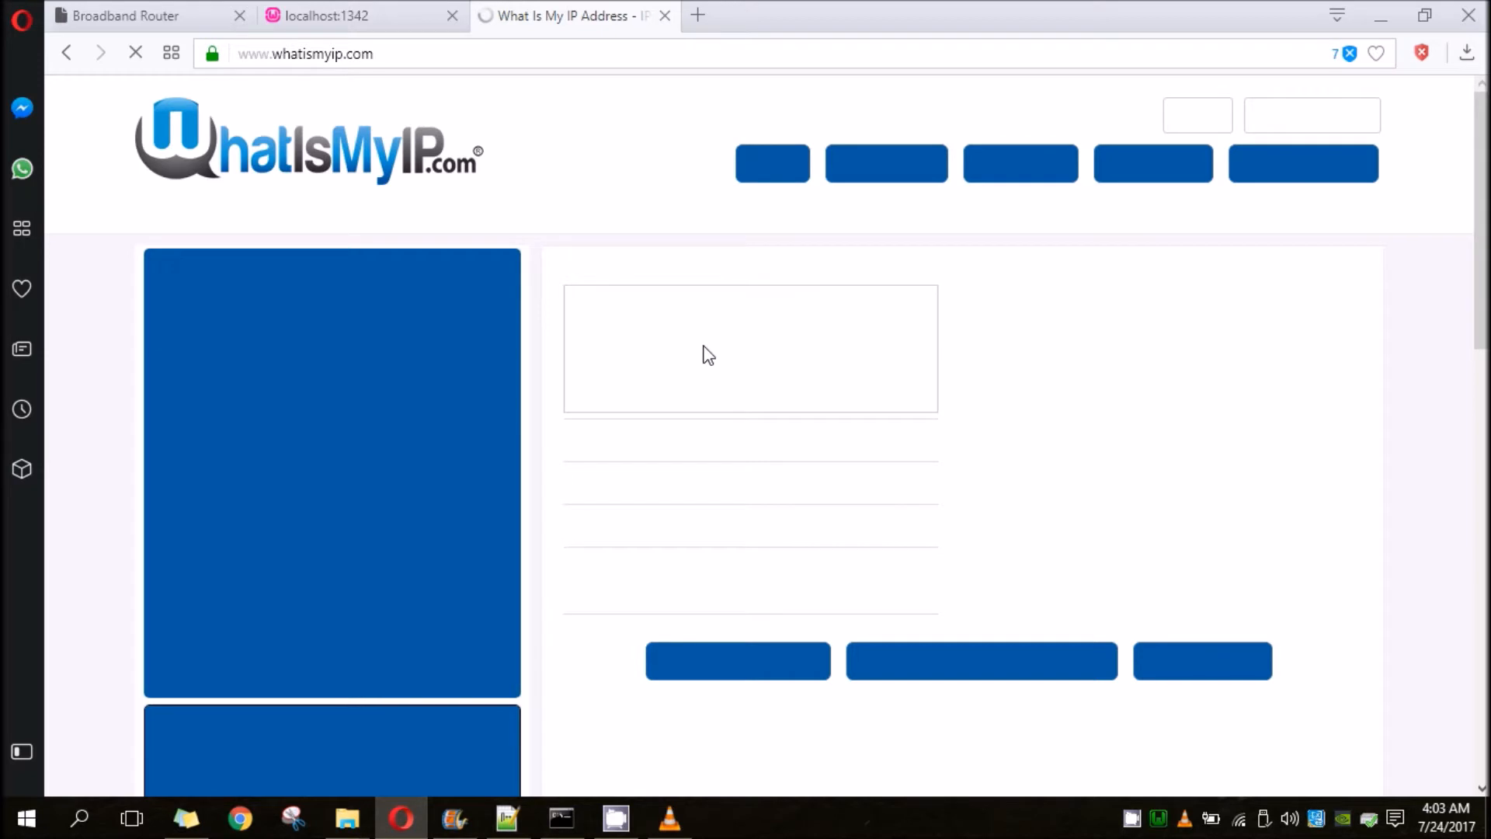
- Examine the public IP address on the WhatIsMyIP page
{"action": "left_click_drag", "start_coordinate": [637, 381], "coordinate": [927, 379]}
{"action": "left_click", "coordinate": [922, 382]}
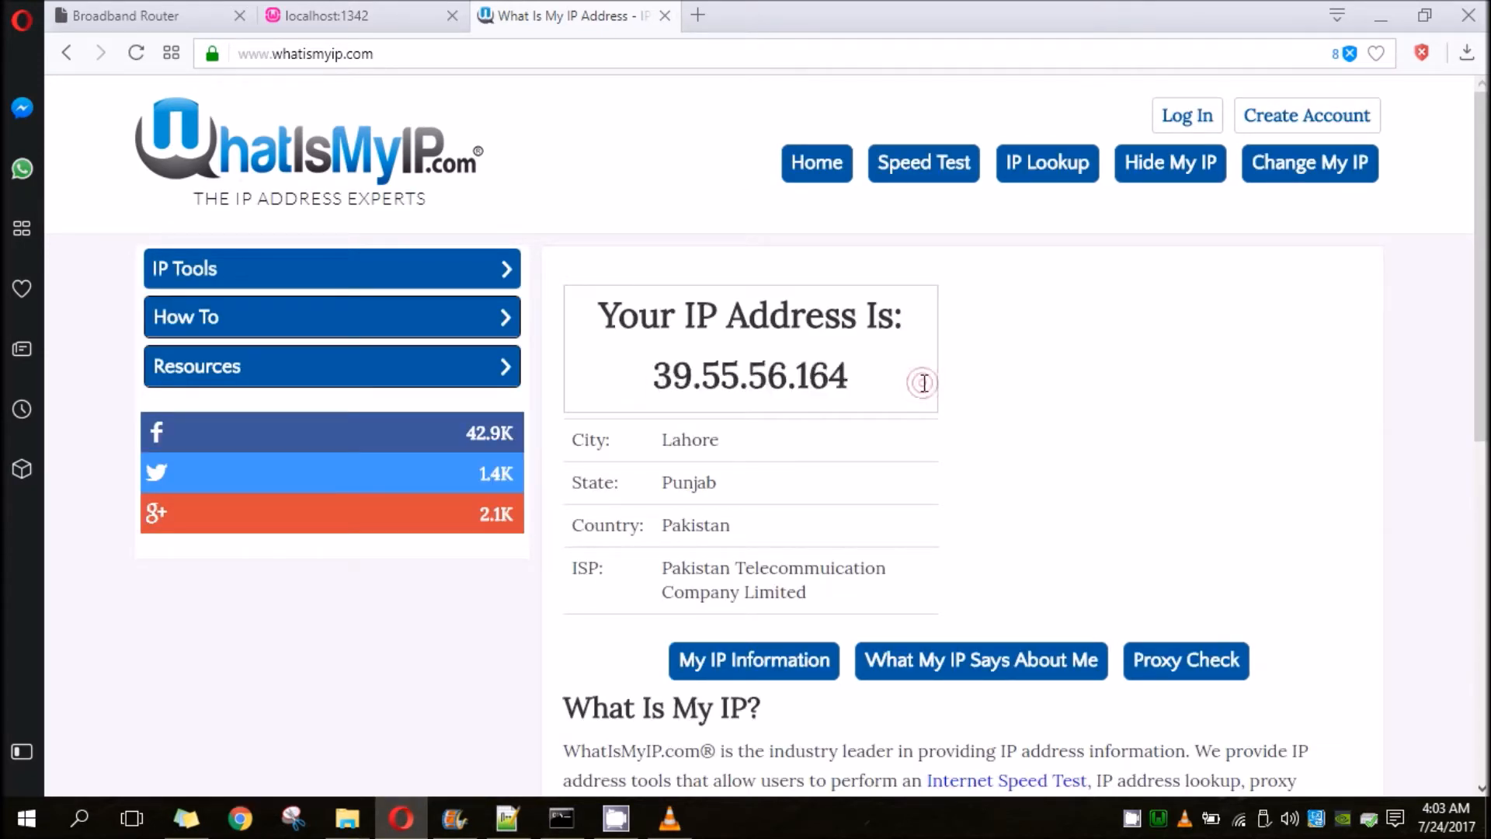
{"action": "left_click_drag", "start_coordinate": [656, 377], "coordinate": [854, 379]}
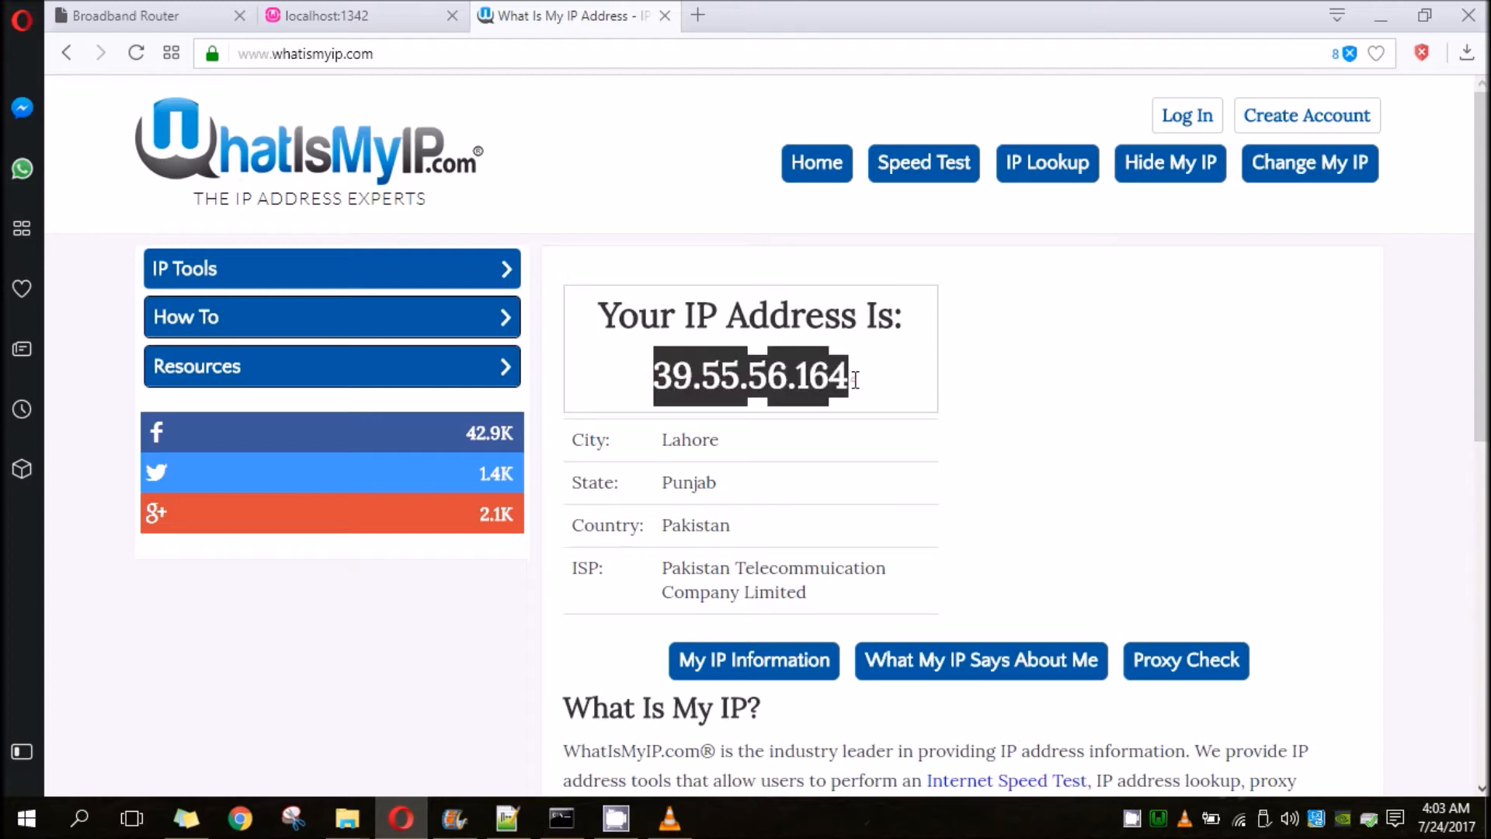
{"action": "left_click", "coordinate": [855, 380]}
{"action": "left_click_drag", "start_coordinate": [649, 380], "coordinate": [853, 379]}
{"action": "left_click", "coordinate": [882, 382]}
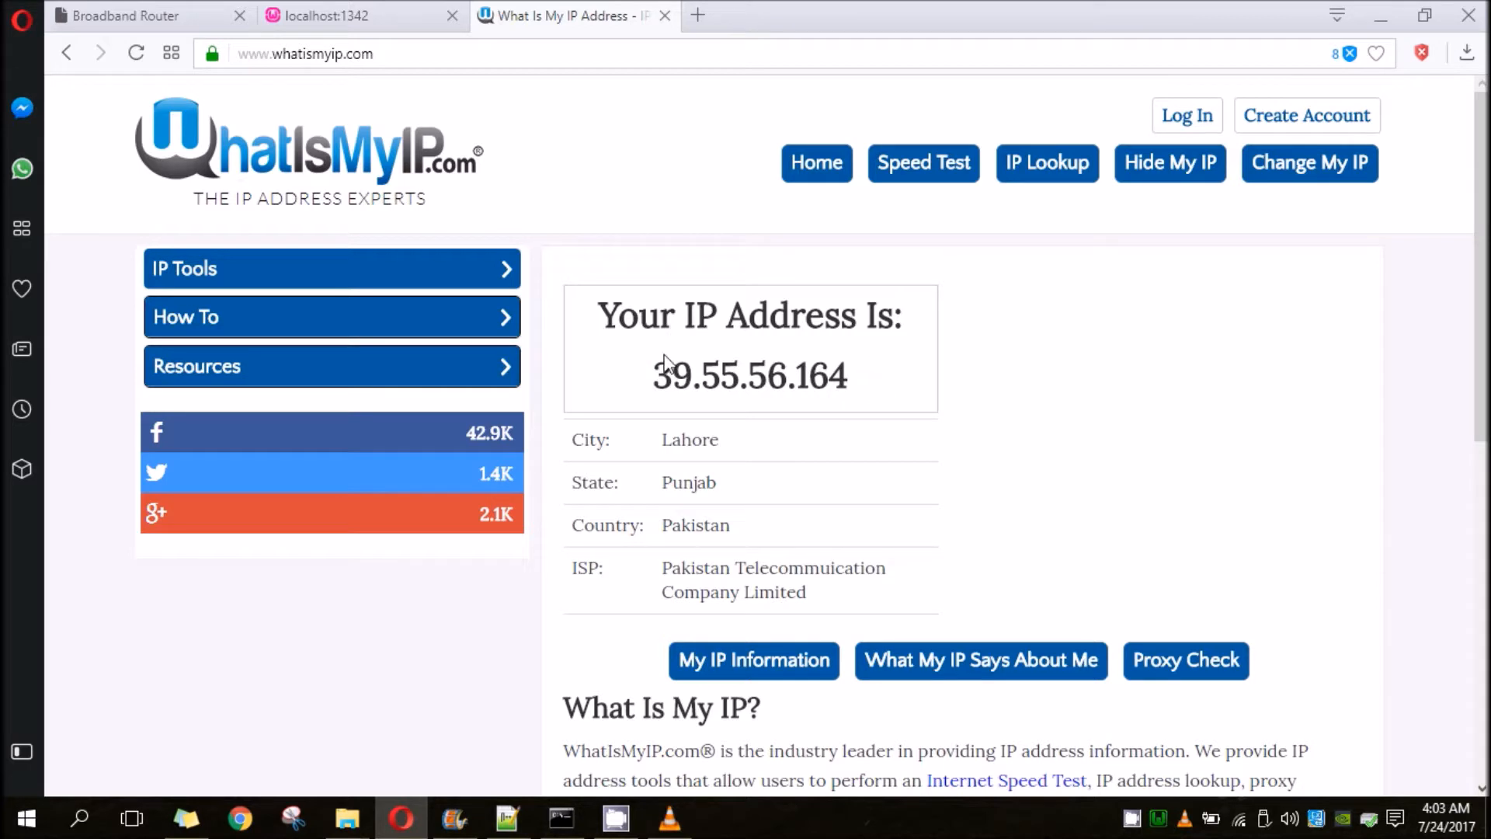
{"action": "left_click_drag", "start_coordinate": [633, 378], "coordinate": [850, 386]}
{"action": "left_click", "coordinate": [857, 382]}
- Open WampServer's www directory and maximize its folder window
{"action": "left_click", "coordinate": [1157, 818]}
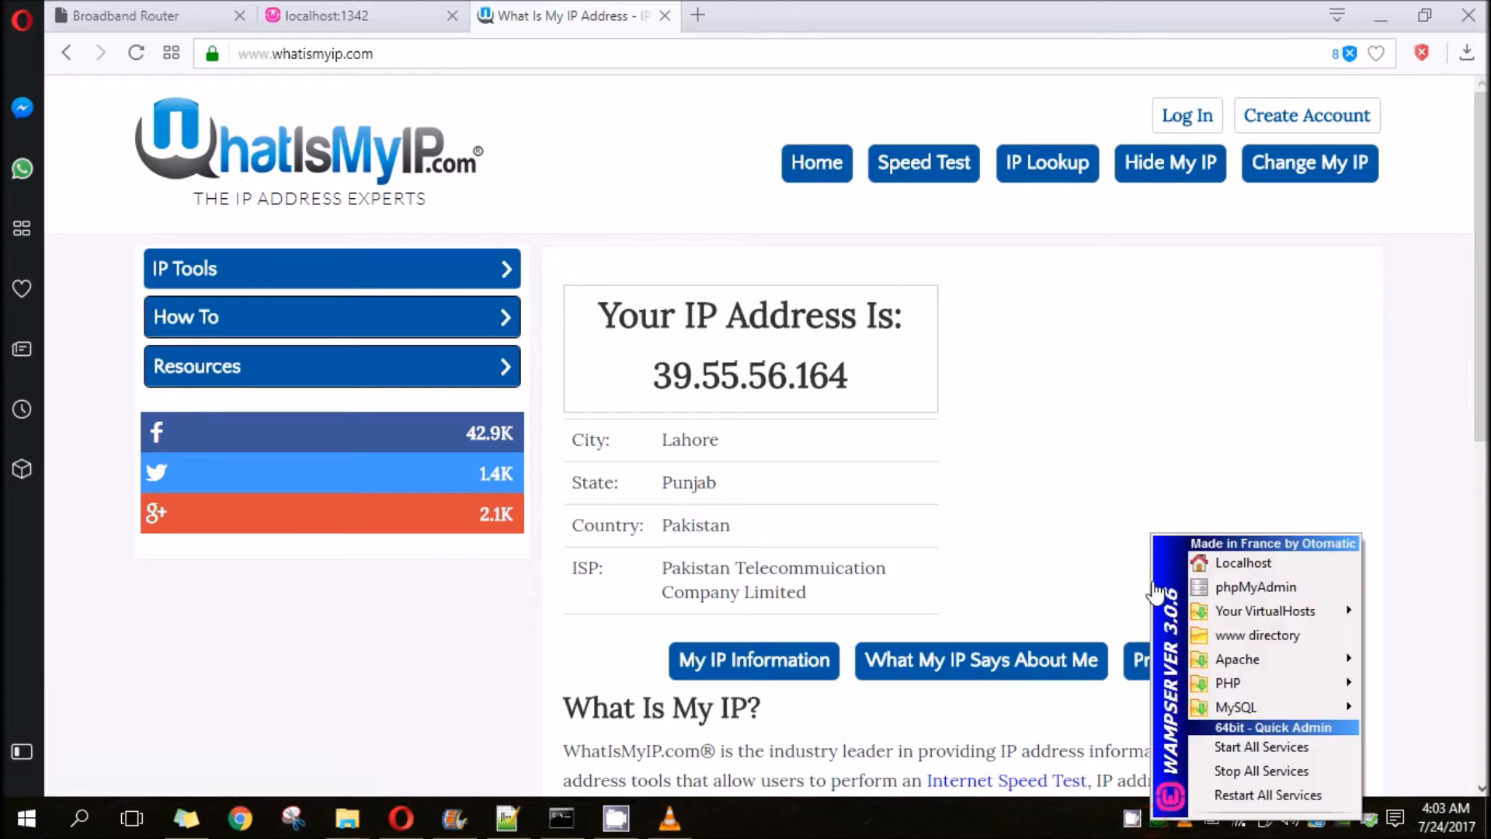
{"action": "left_click", "coordinate": [1264, 641]}
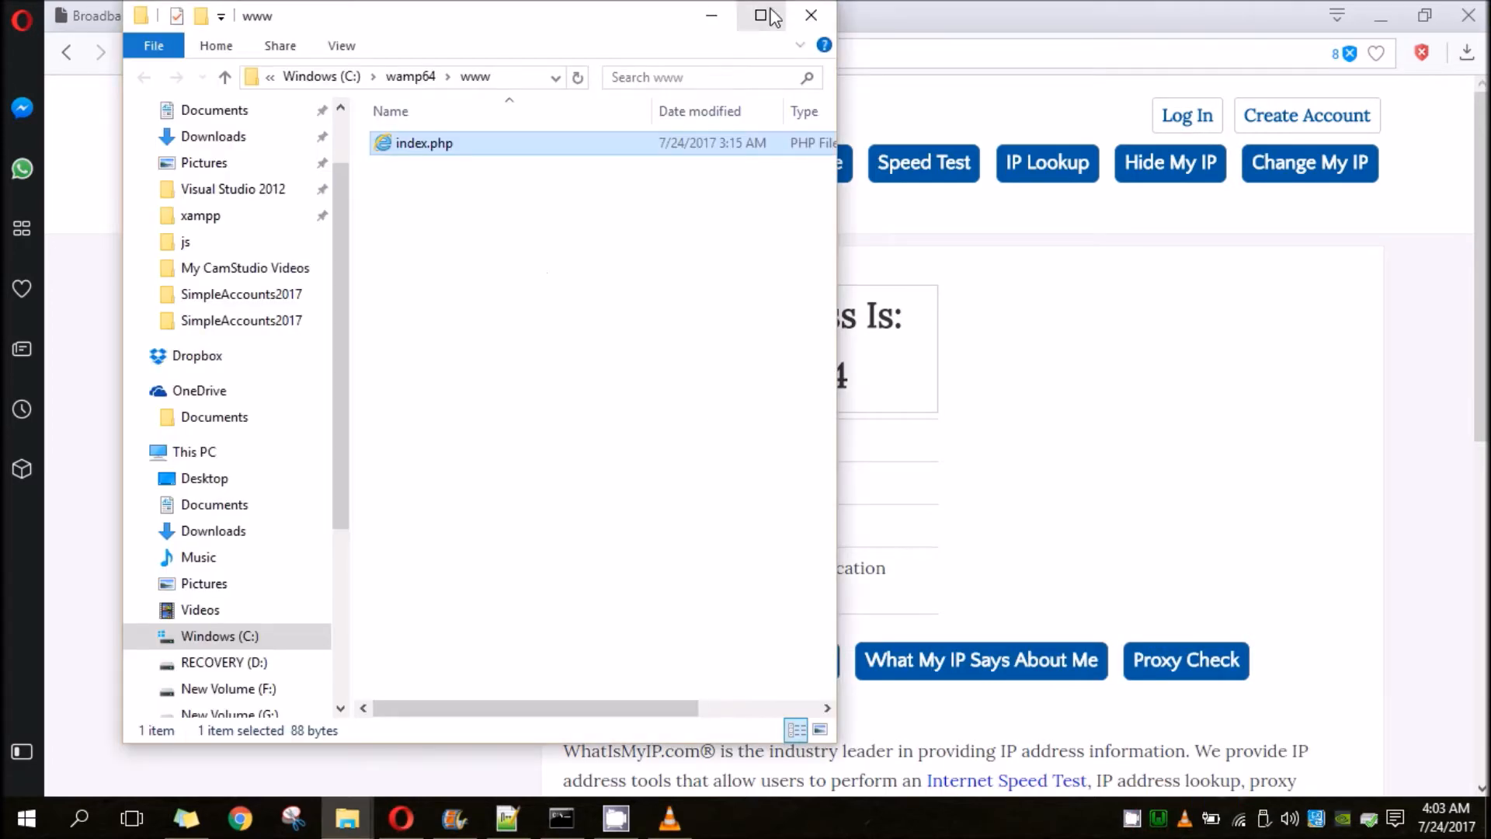
{"action": "left_click", "coordinate": [767, 14]}
{"action": "left_click_drag", "start_coordinate": [1171, 11], "coordinate": [1073, 3]}
{"action": "left_click", "coordinate": [717, 412]}
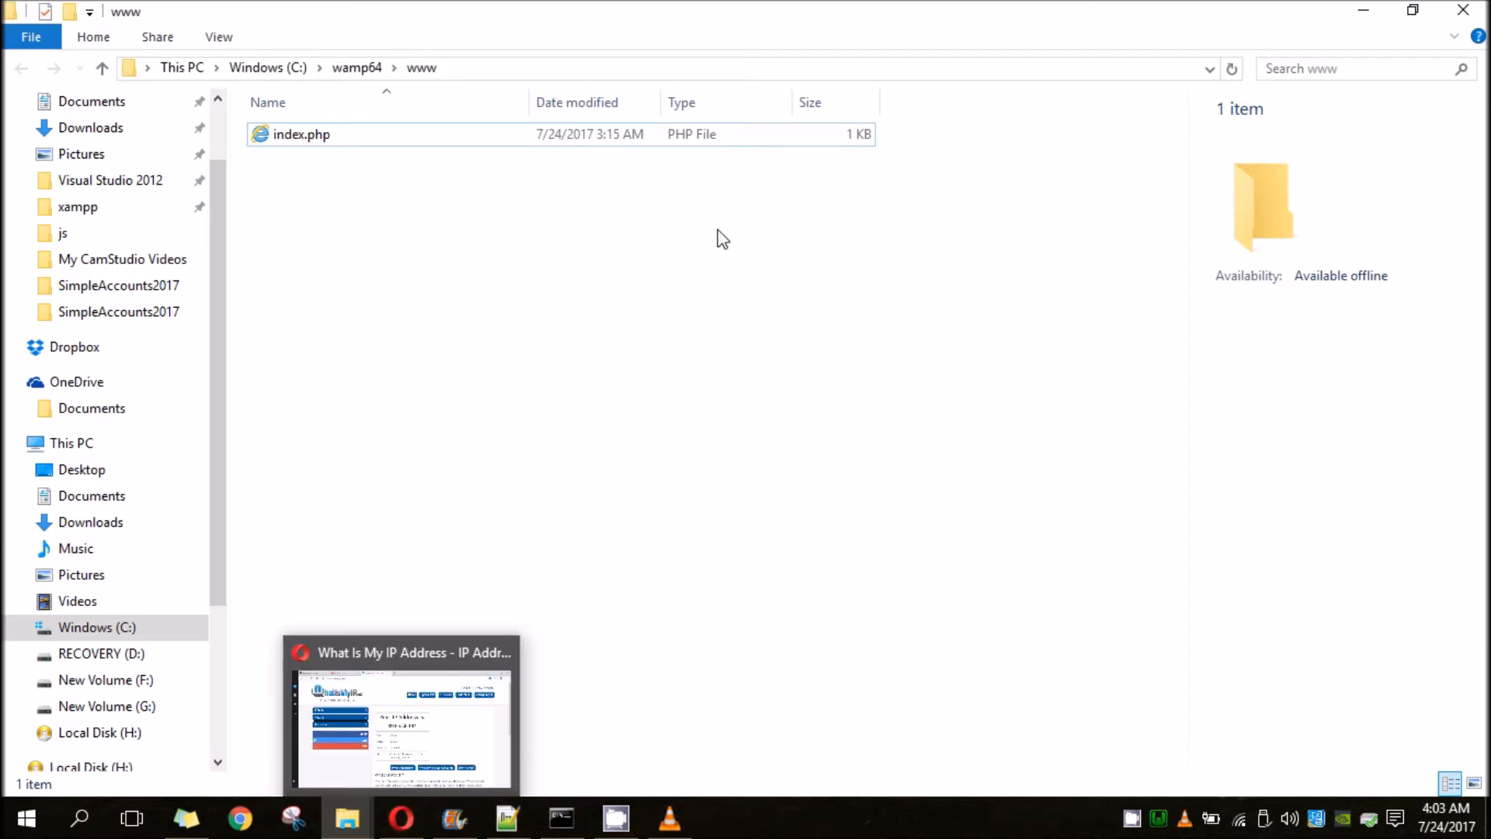
{"action": "left_click", "coordinate": [616, 818]}
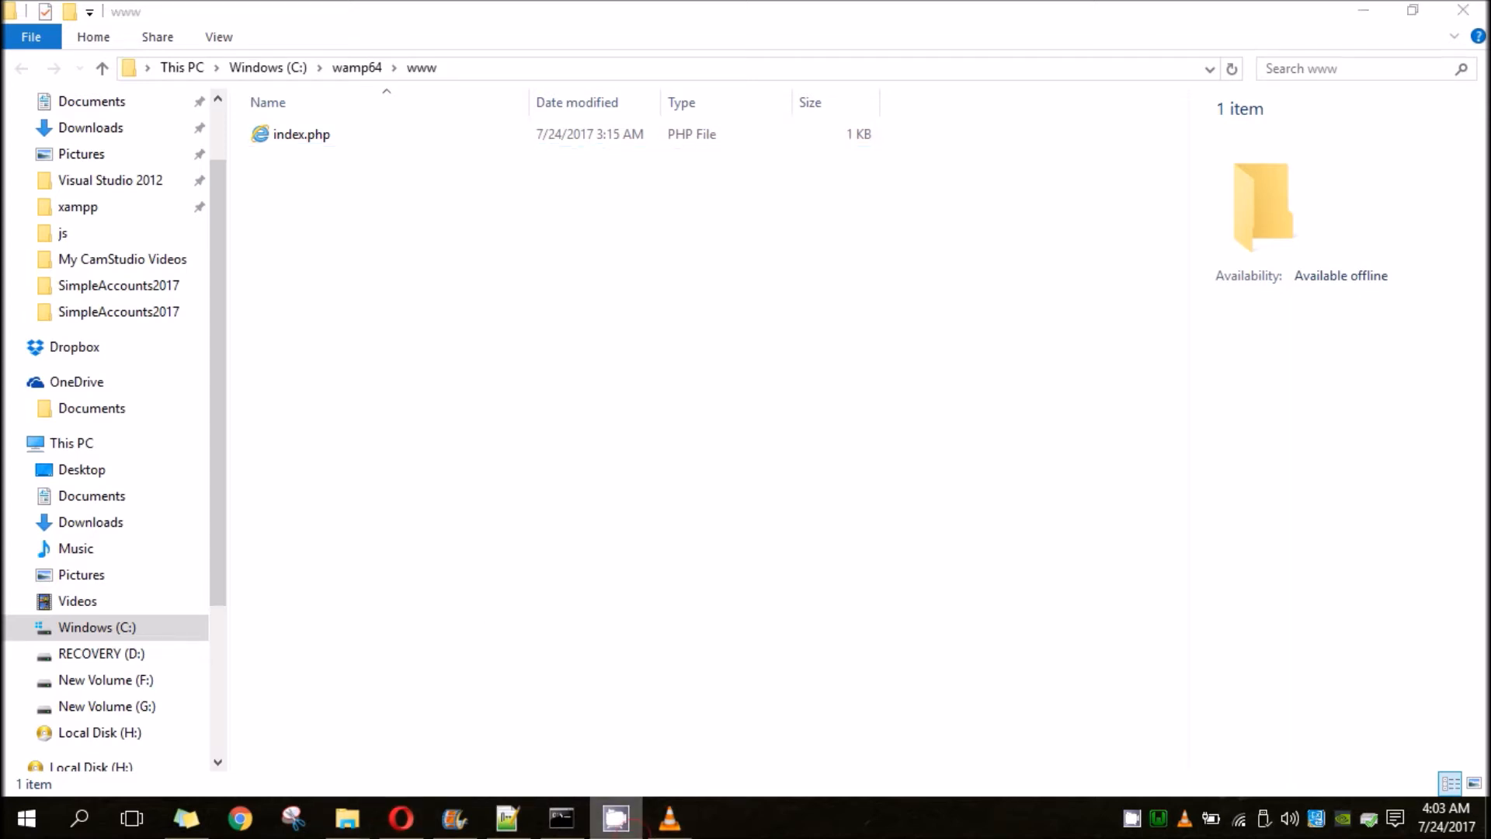
{"action": "mouse_move", "coordinate": [616, 818]}
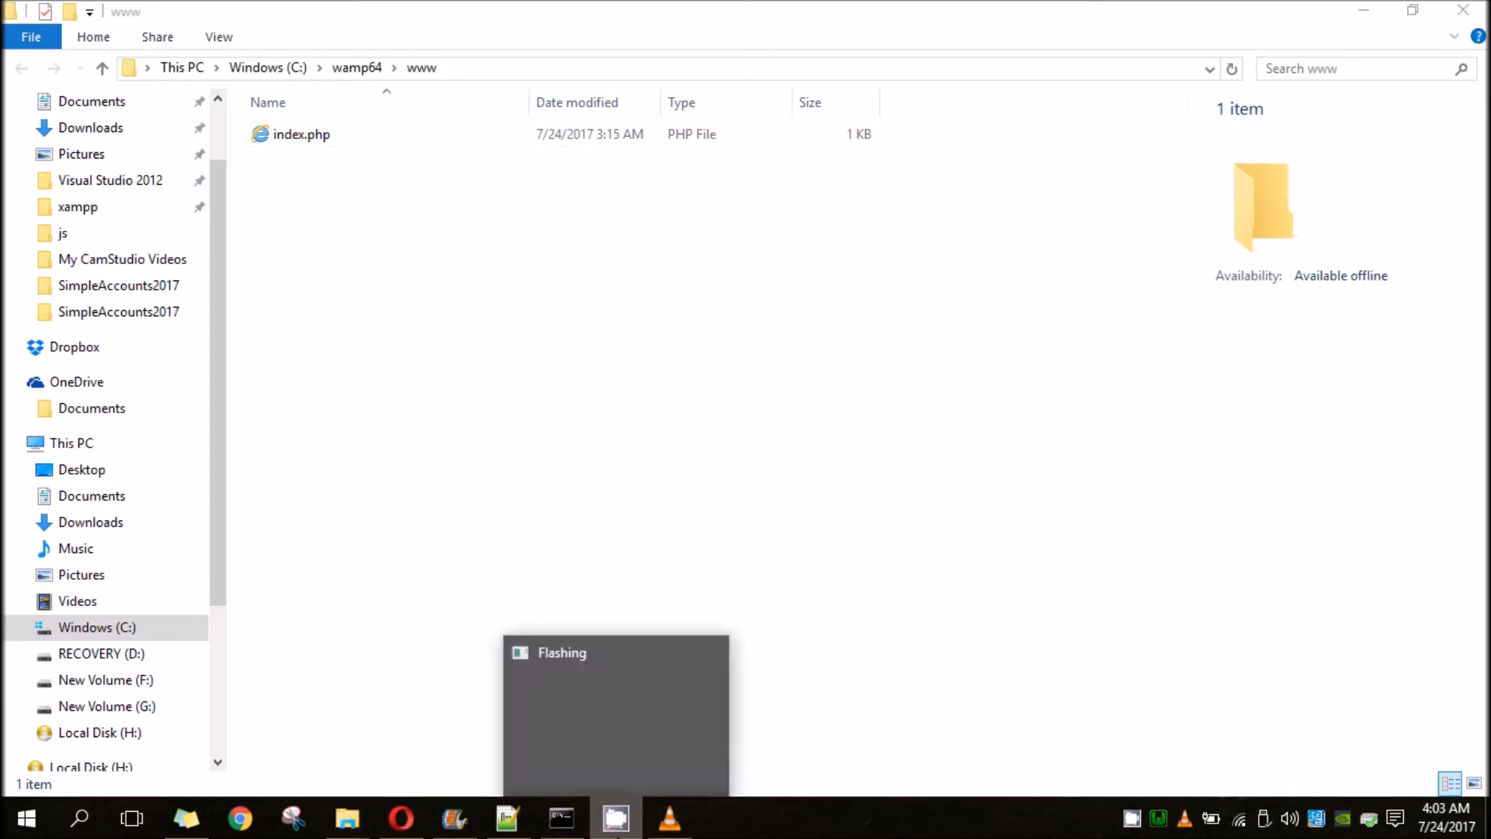
{"action": "left_click", "coordinate": [1132, 819]}
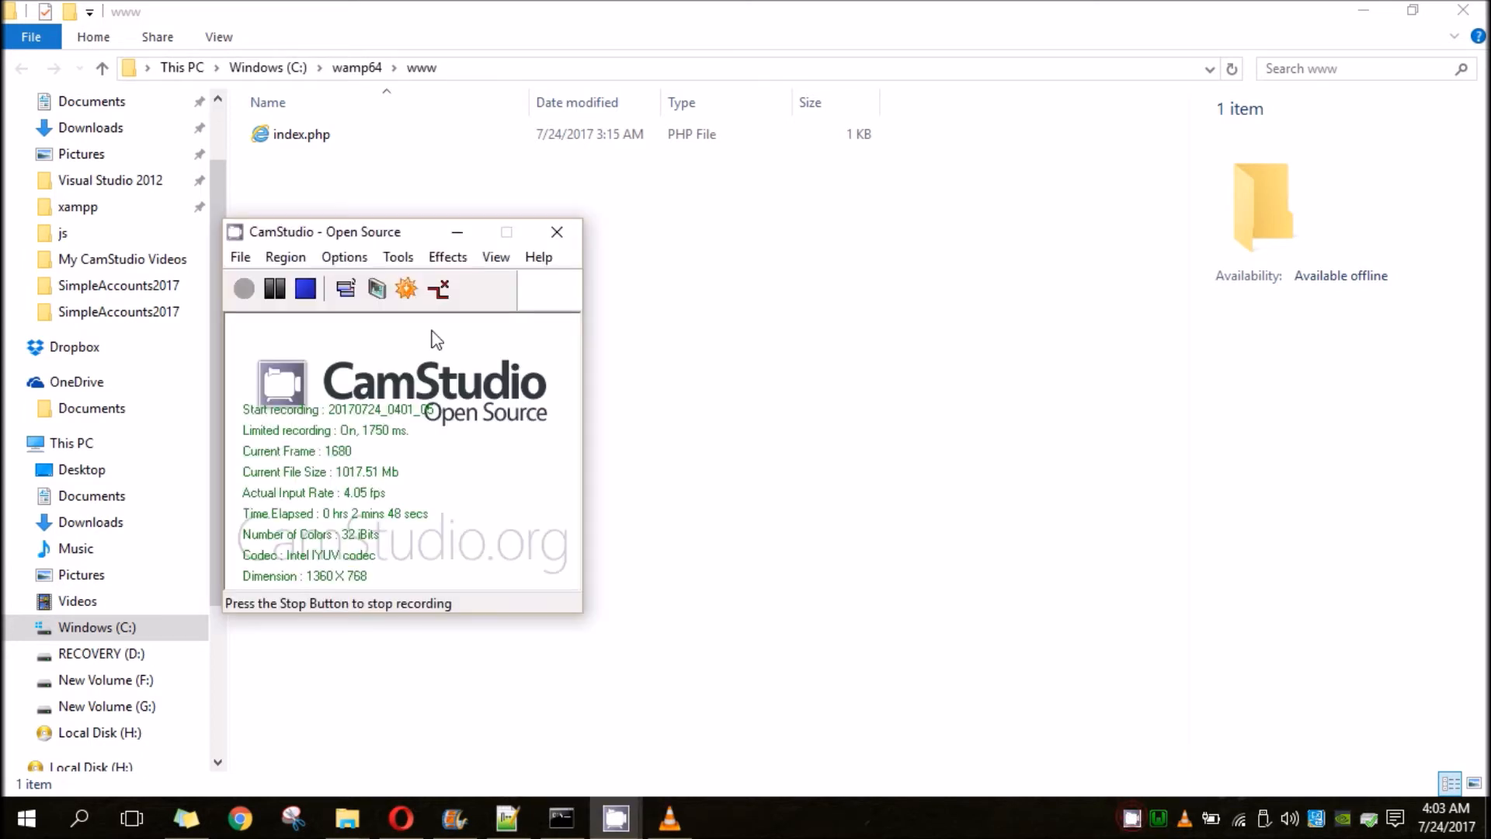
{"action": "left_click", "coordinate": [306, 288]}
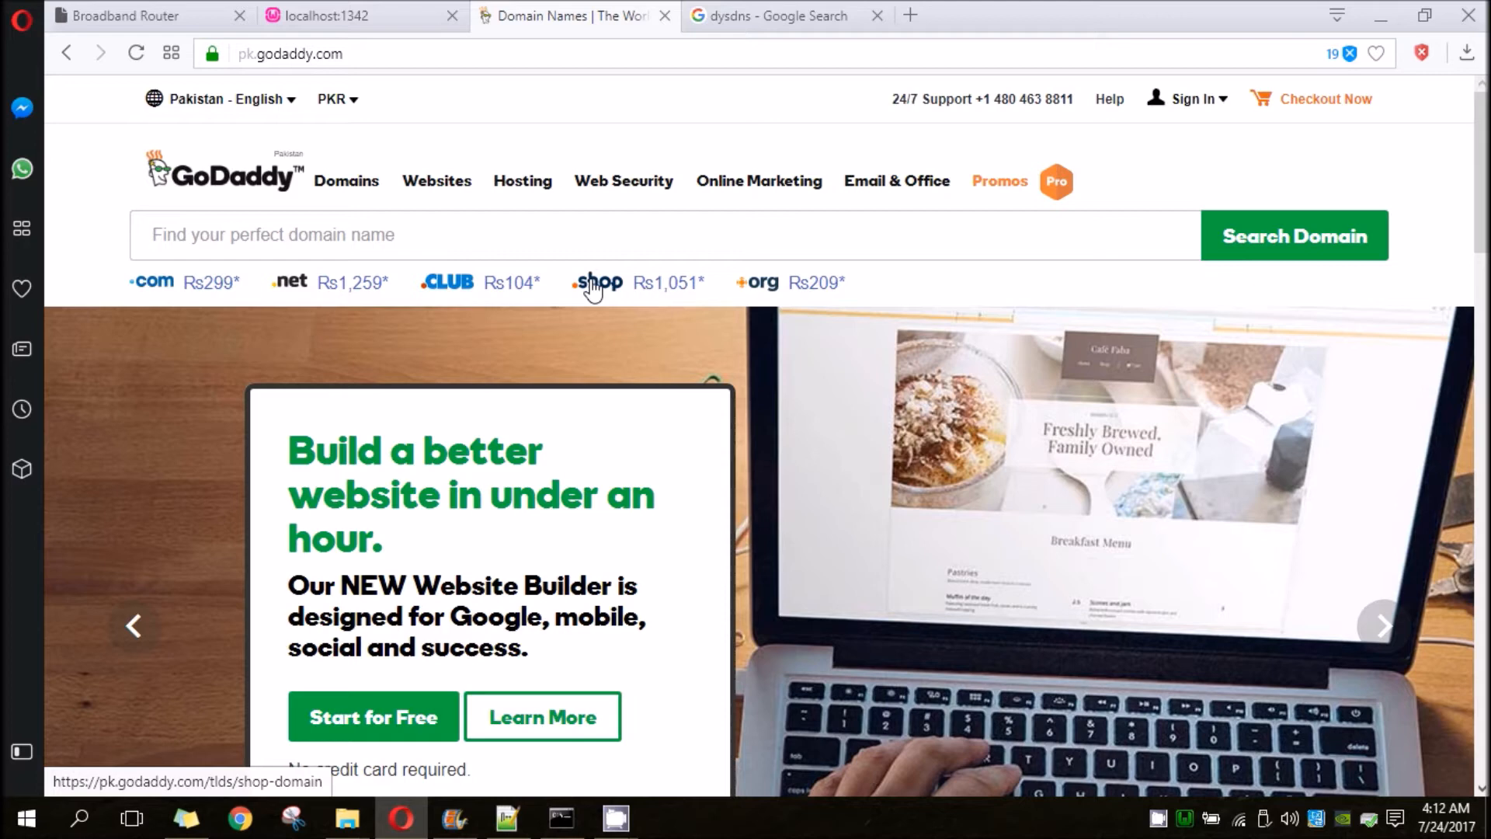
- Search GoDaddy for the domain name bsef14a026
{"action": "left_click", "coordinate": [511, 240]}
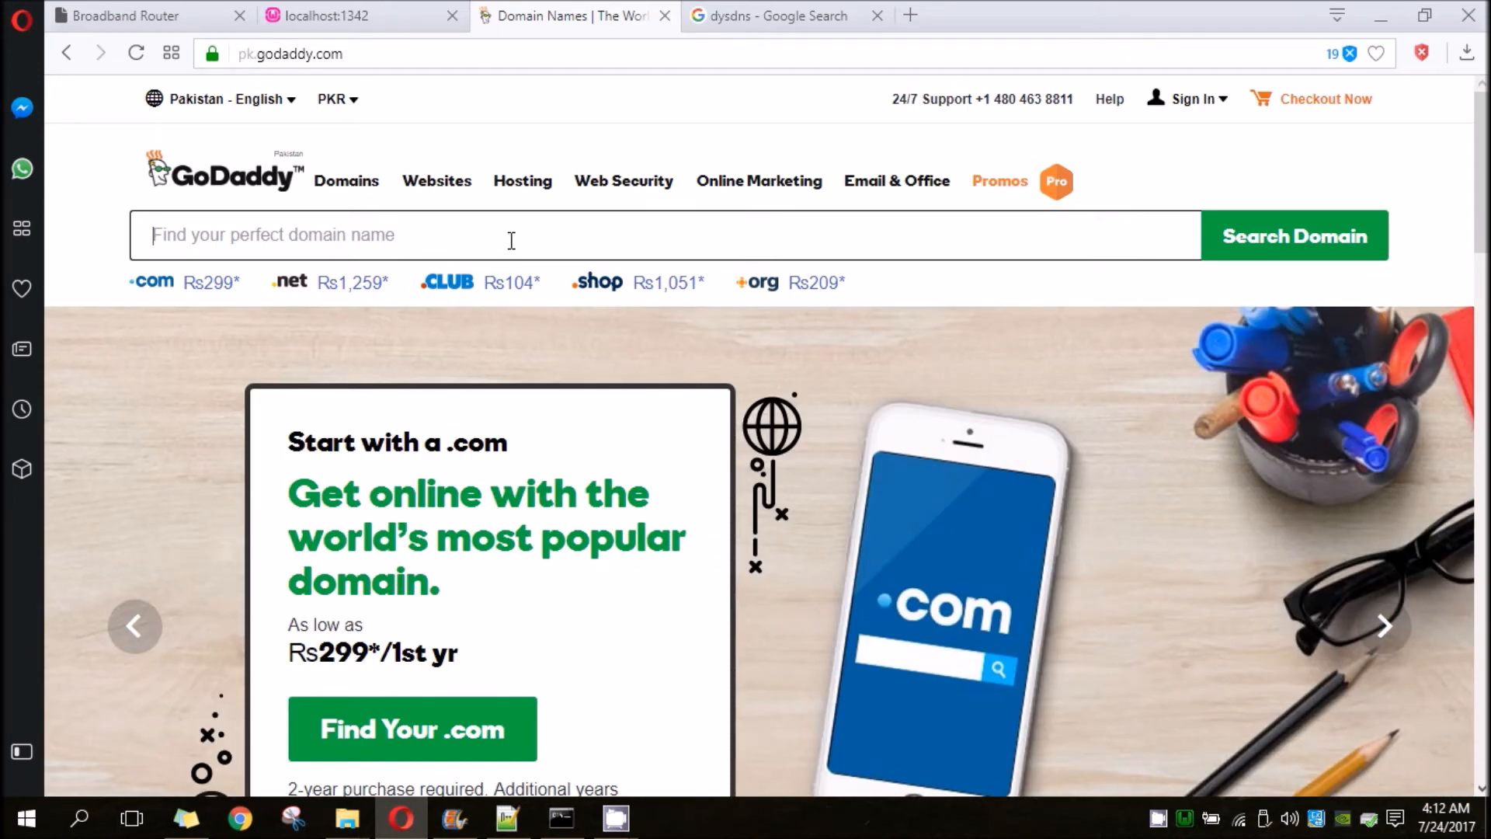
{"action": "type", "text": "bsef14a026"}
{"action": "key", "text": "Return"}
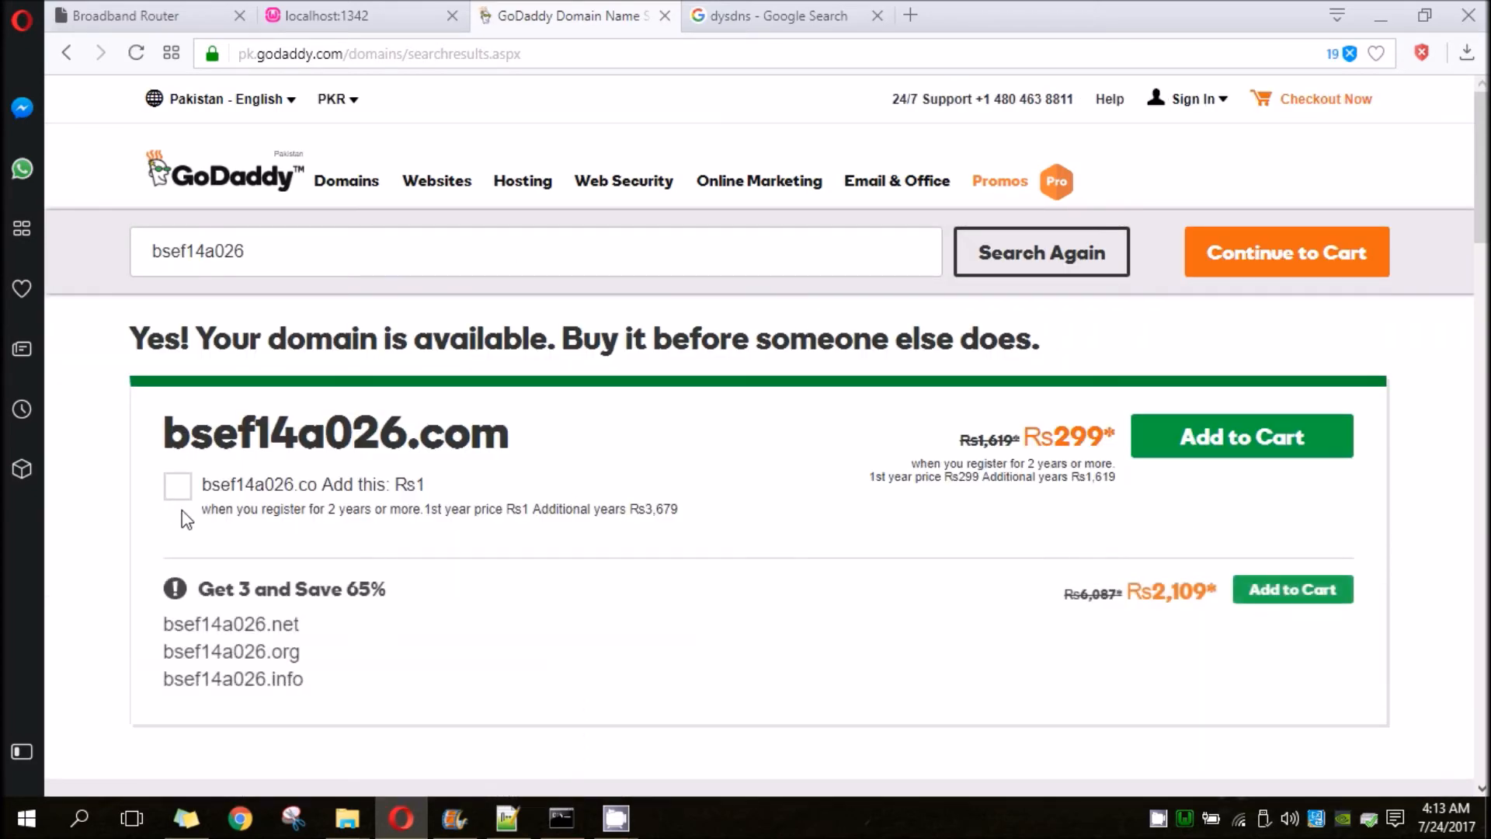
- Review the domain offers, add bsef14a026.com to the cart and continue to the domain's configuration page
{"action": "scroll", "coordinate": [313, 459], "scroll_direction": "down", "scroll_amount": 5}
{"action": "scroll", "coordinate": [314, 460], "scroll_direction": "up", "scroll_amount": 5}
{"action": "scroll", "coordinate": [451, 558], "scroll_direction": "down", "scroll_amount": 2}
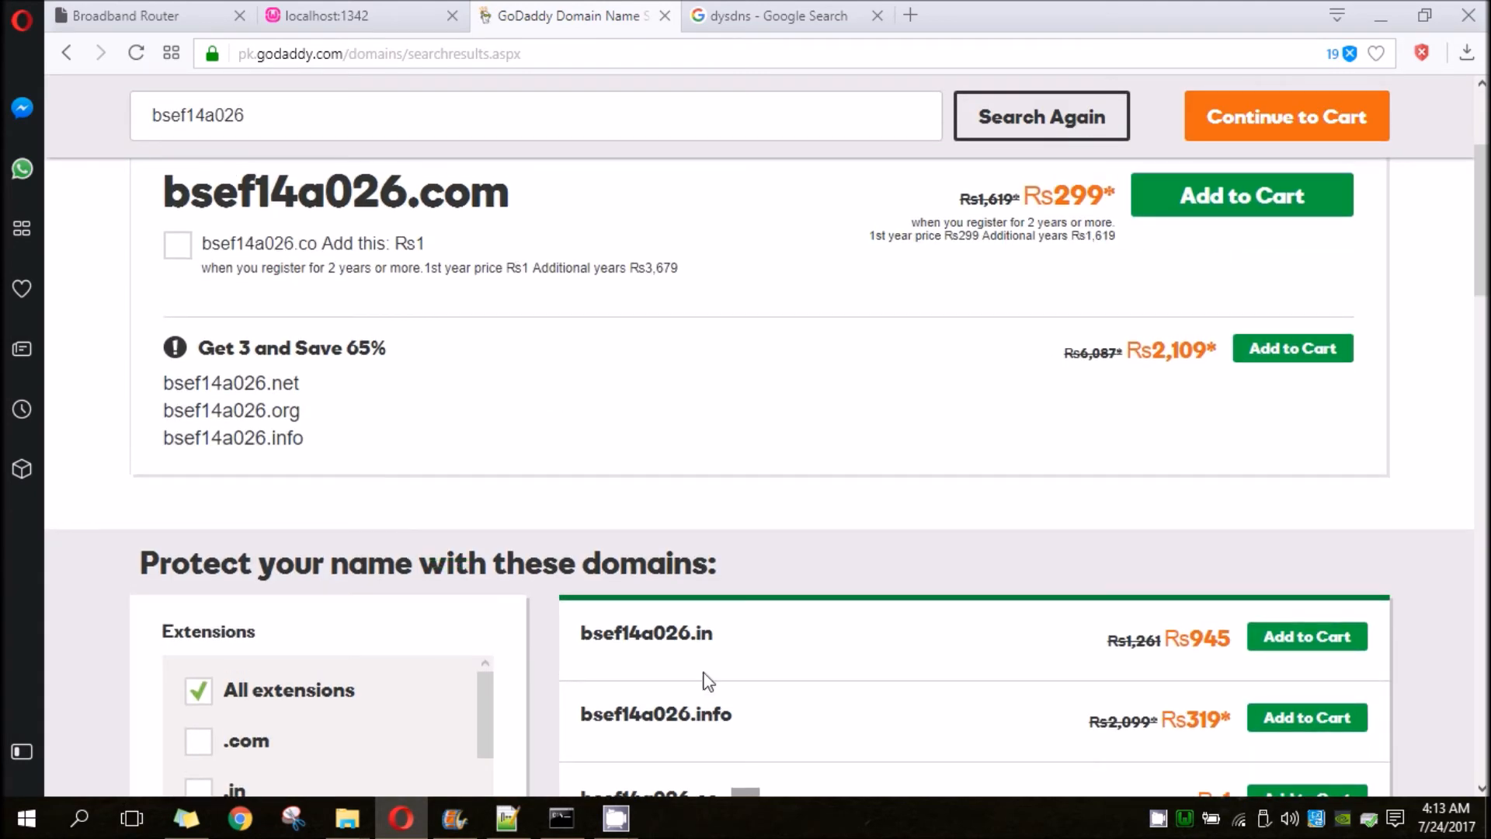
{"action": "scroll", "coordinate": [703, 682], "scroll_direction": "down", "scroll_amount": 2}
{"action": "scroll", "coordinate": [703, 674], "scroll_direction": "up", "scroll_amount": 3}
{"action": "key", "text": "super+s"}
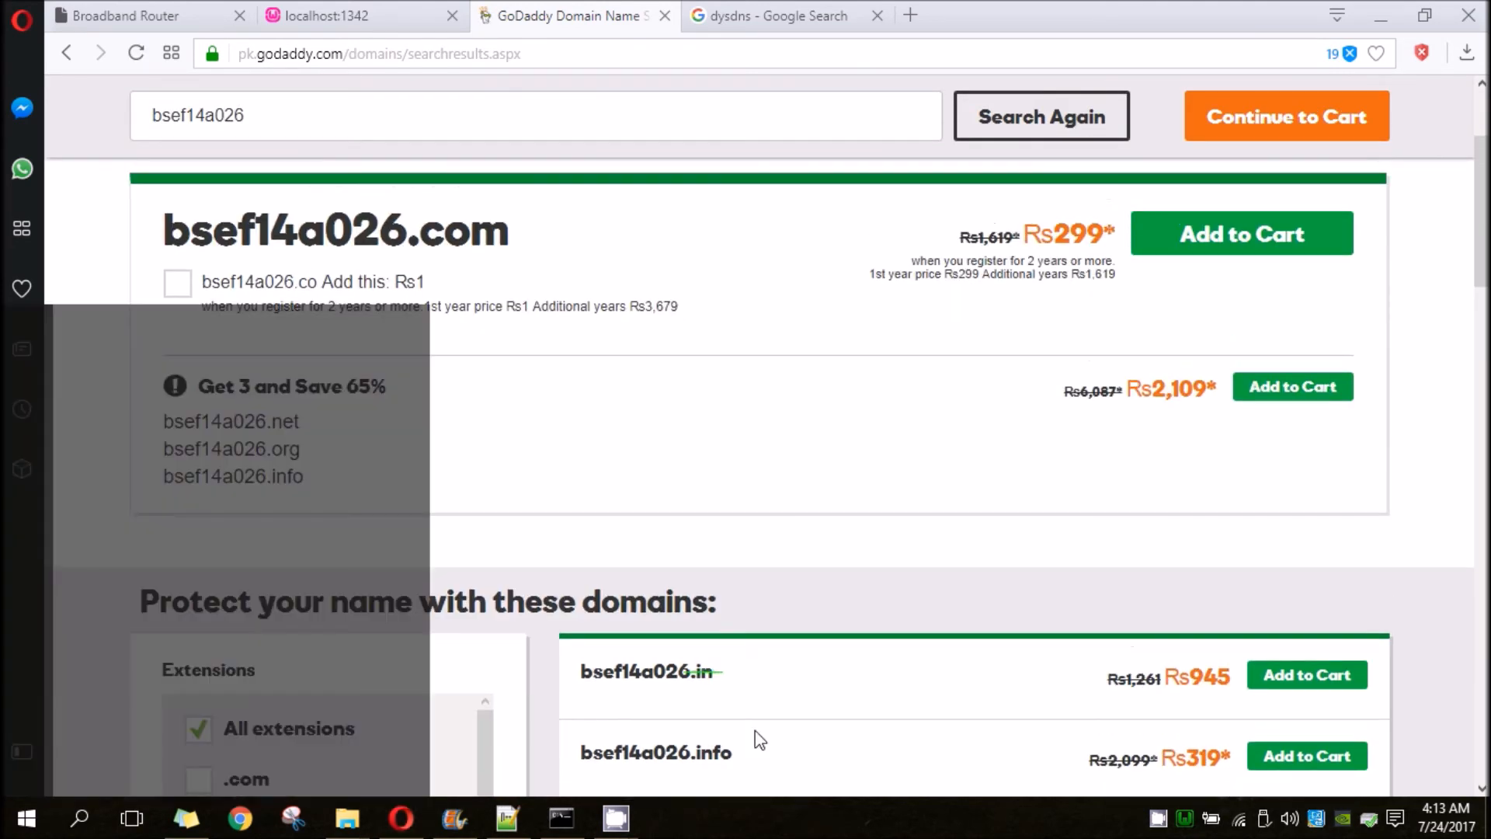
{"action": "left_click", "coordinate": [1246, 215]}
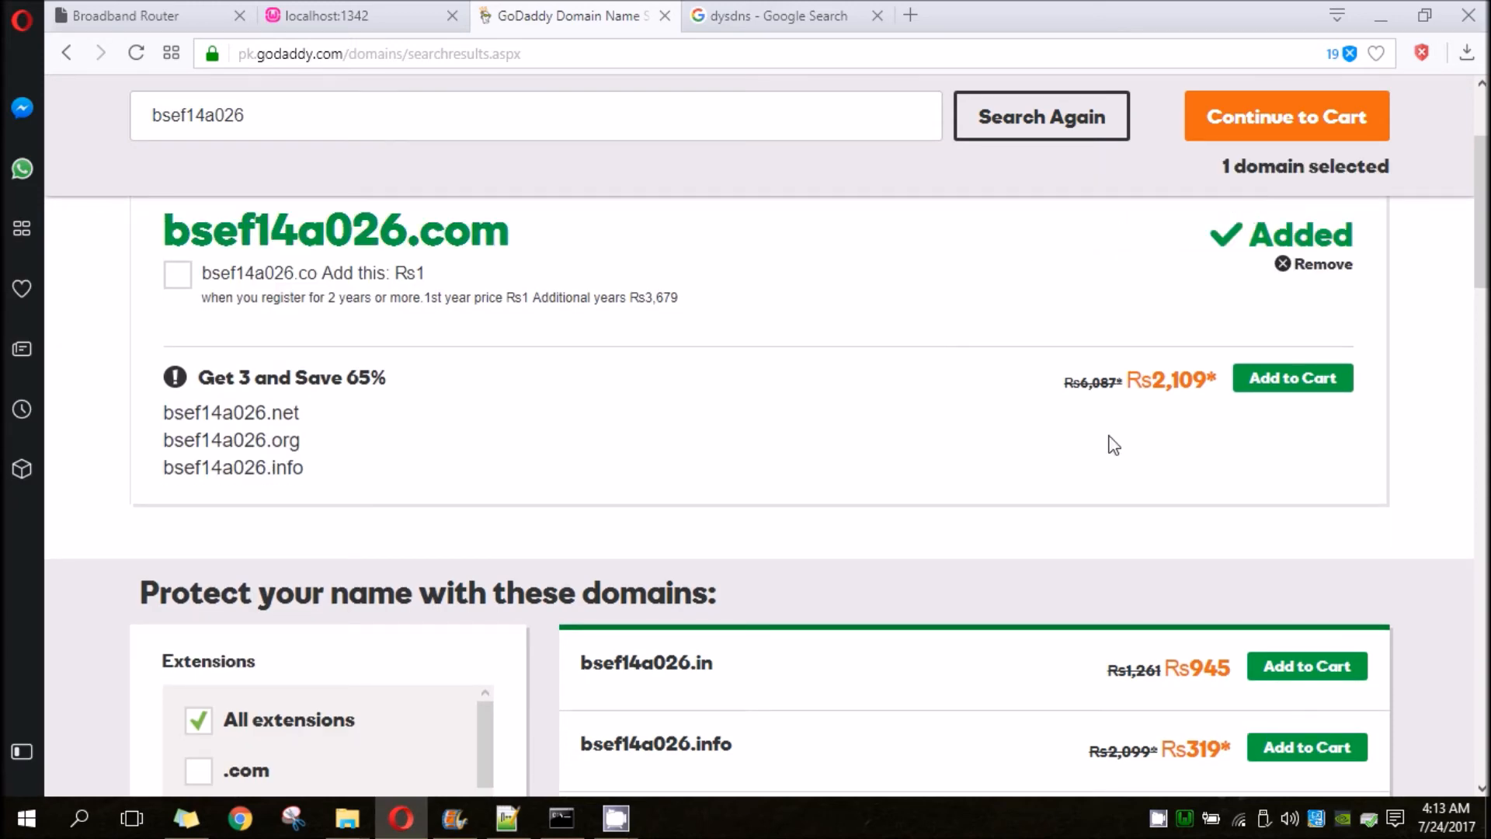
{"action": "scroll", "coordinate": [1110, 298], "scroll_direction": "up", "scroll_amount": 3}
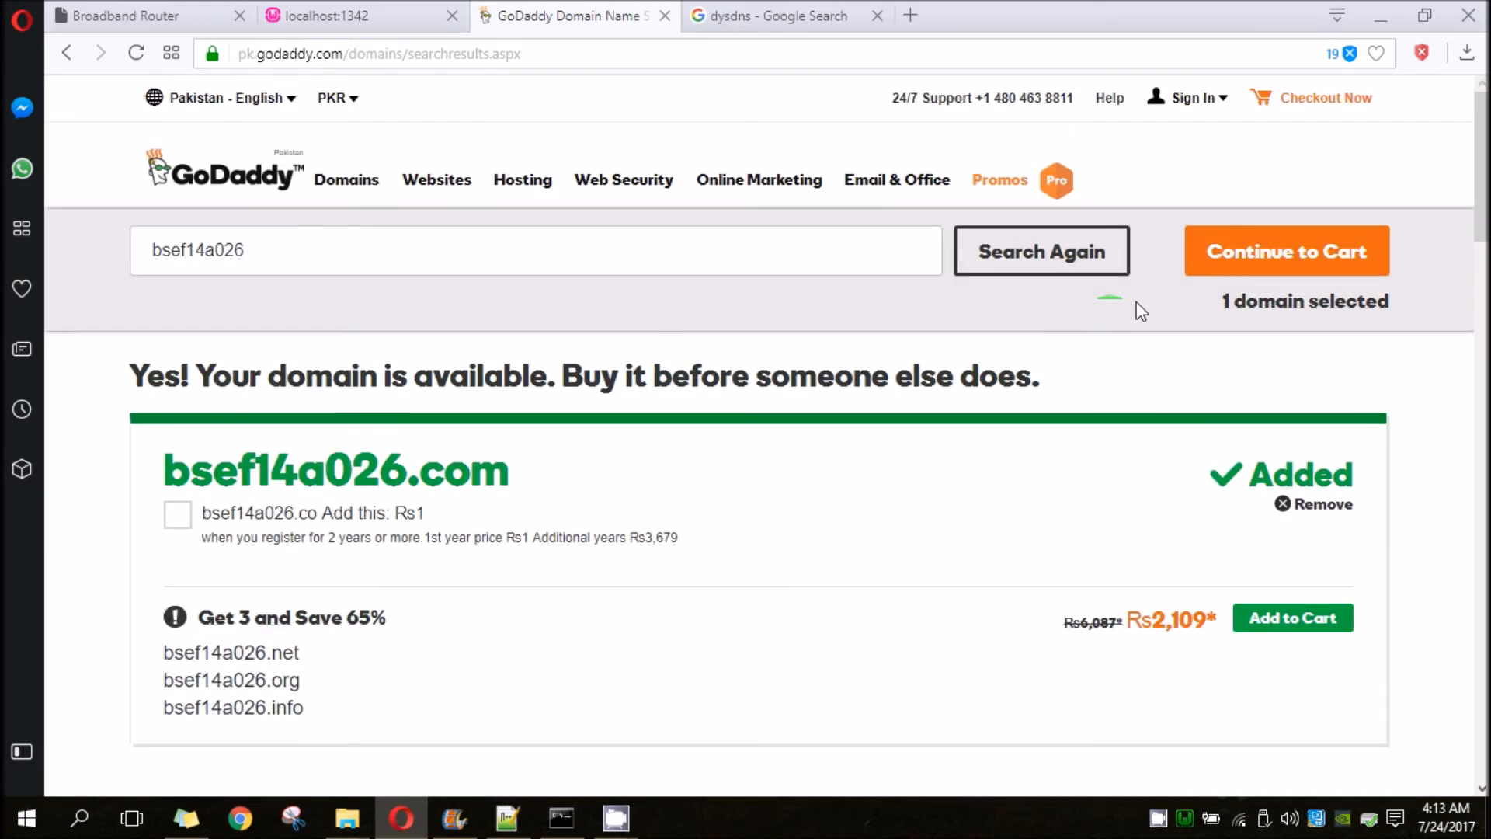
{"action": "left_click", "coordinate": [1285, 254]}
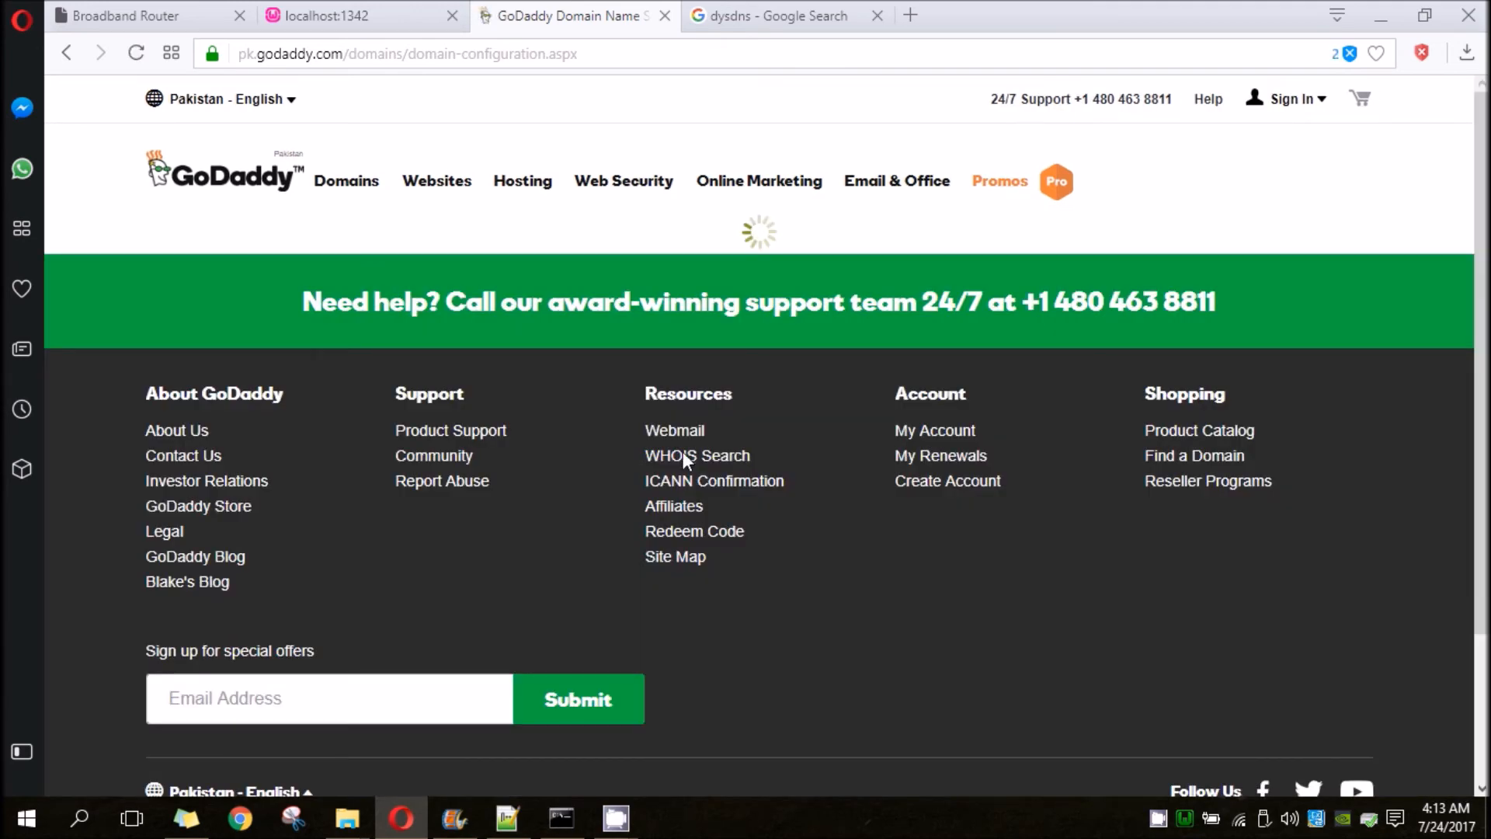
- Choose No Thanks for the privacy plan, continue to the cart and proceed to checkout with bsef14a026.com
{"action": "scroll", "coordinate": [575, 464], "scroll_direction": "down", "scroll_amount": 3}
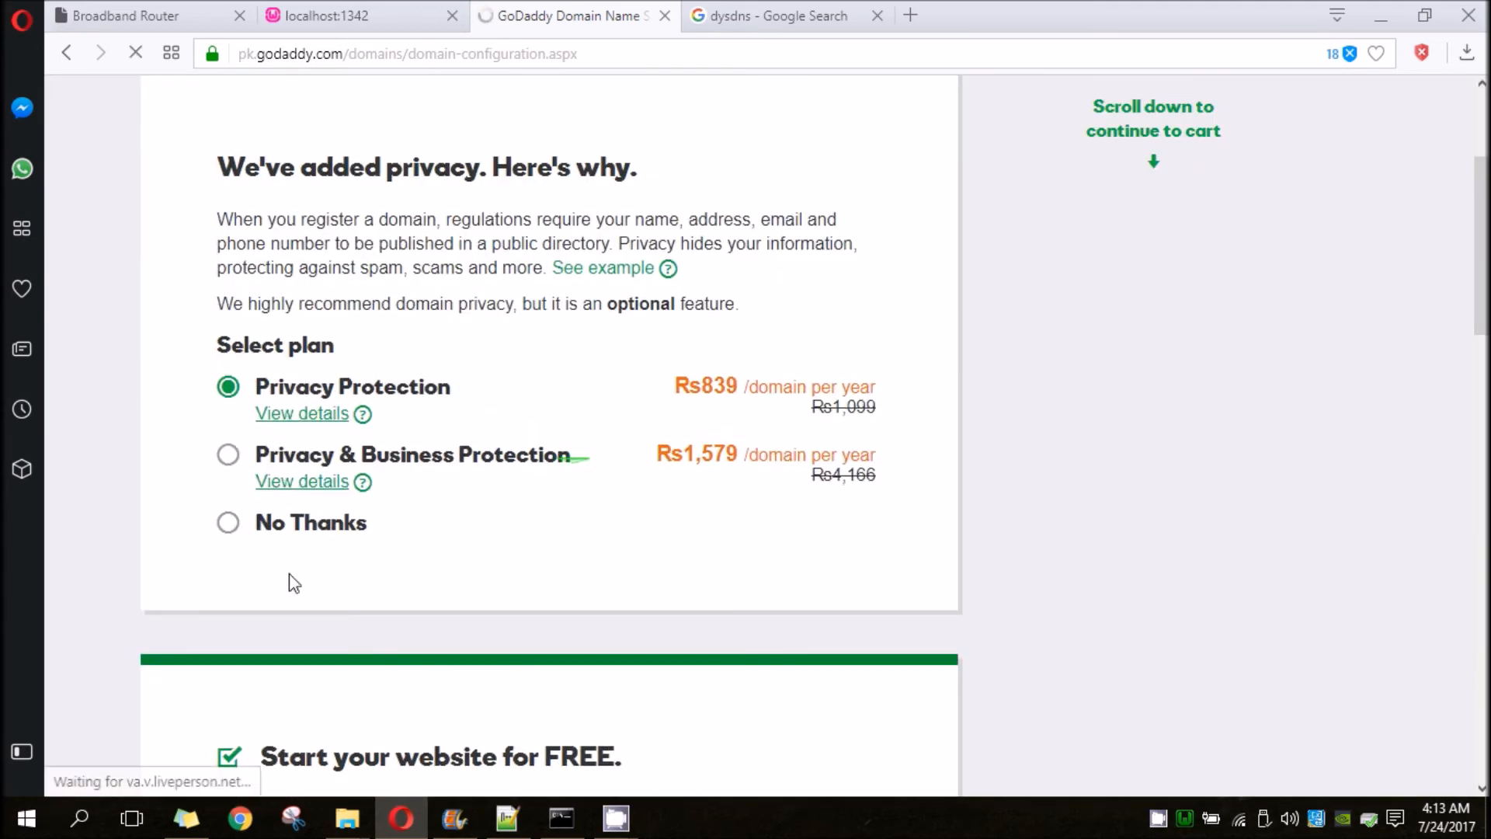
{"action": "left_click", "coordinate": [229, 522]}
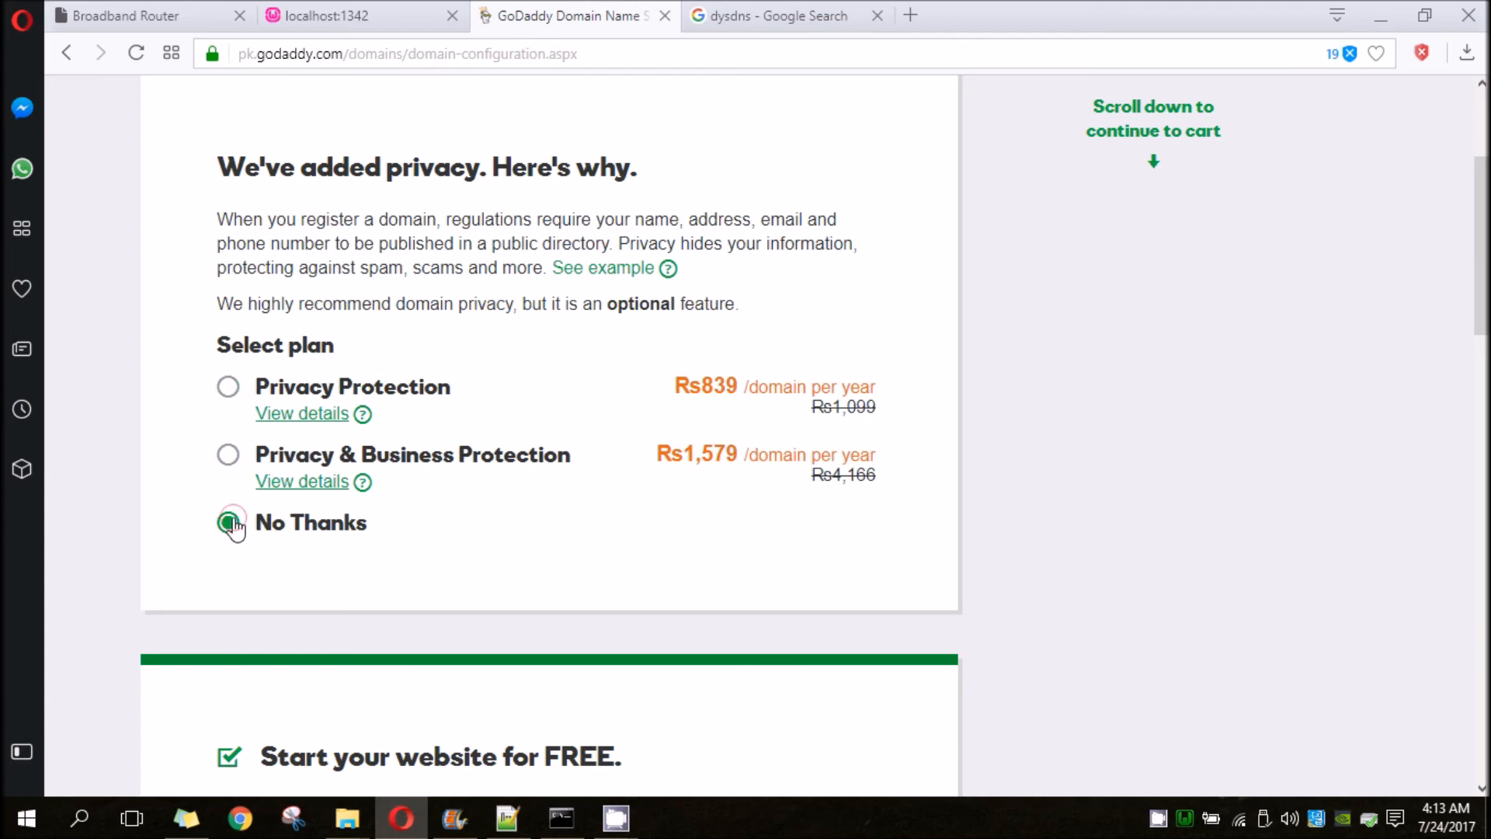
{"action": "scroll", "coordinate": [352, 416], "scroll_direction": "down", "scroll_amount": 10}
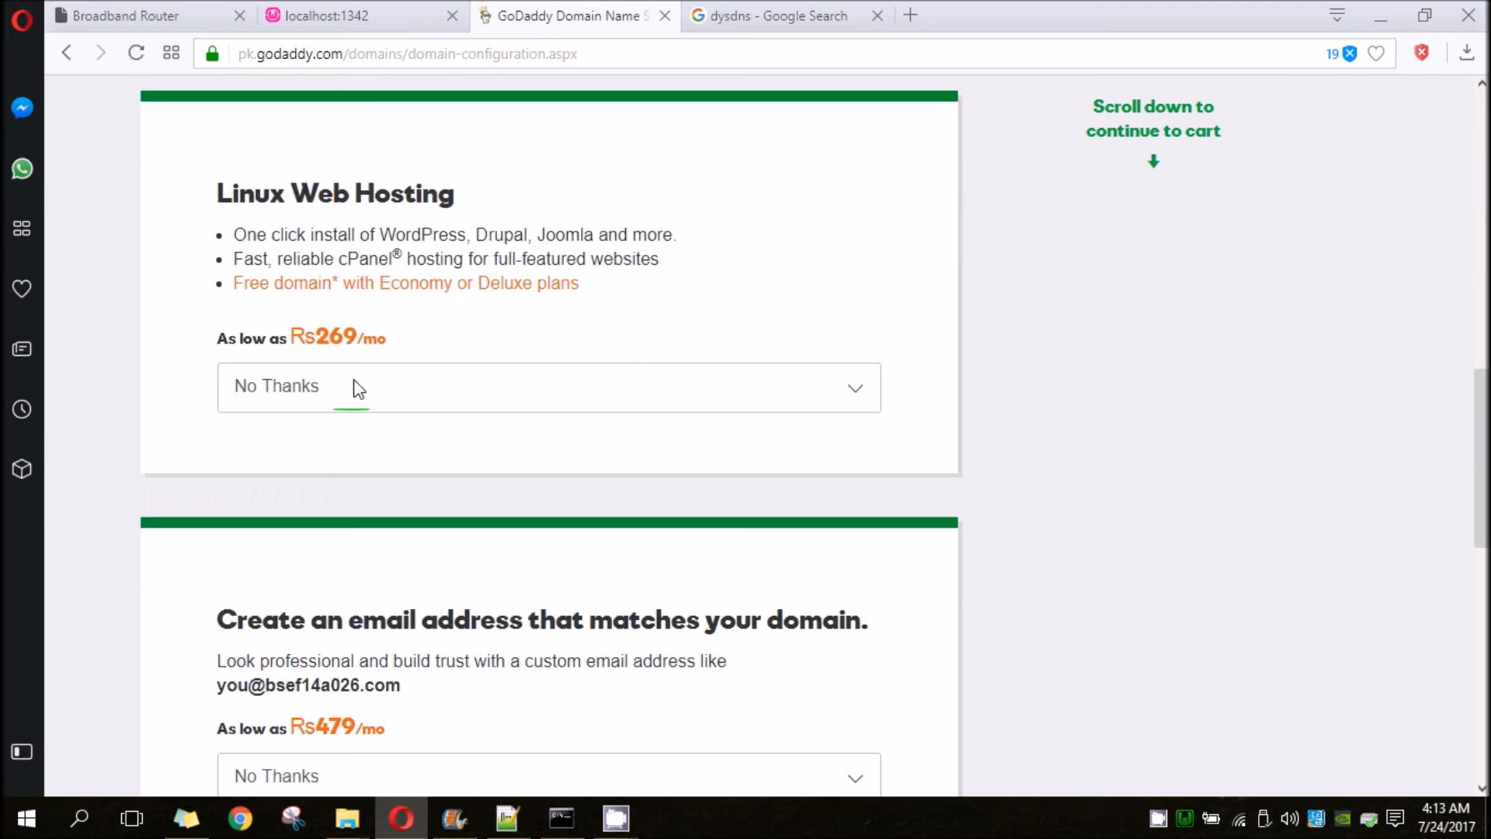
{"action": "scroll", "coordinate": [353, 388], "scroll_direction": "down", "scroll_amount": 10}
{"action": "scroll", "coordinate": [353, 388], "scroll_direction": "up", "scroll_amount": 3}
{"action": "left_click", "coordinate": [765, 276]}
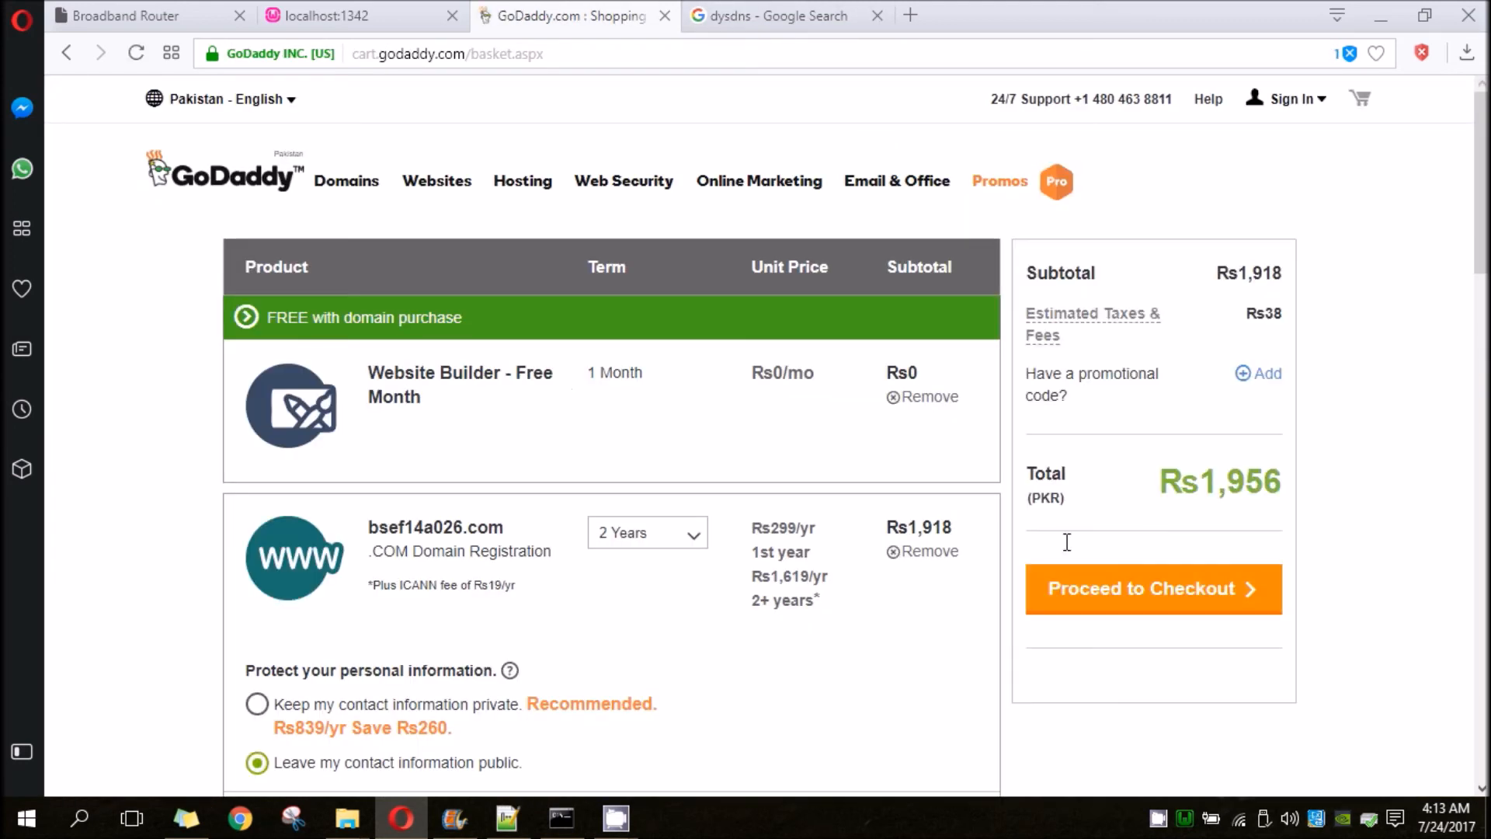
{"action": "left_click", "coordinate": [1119, 611]}
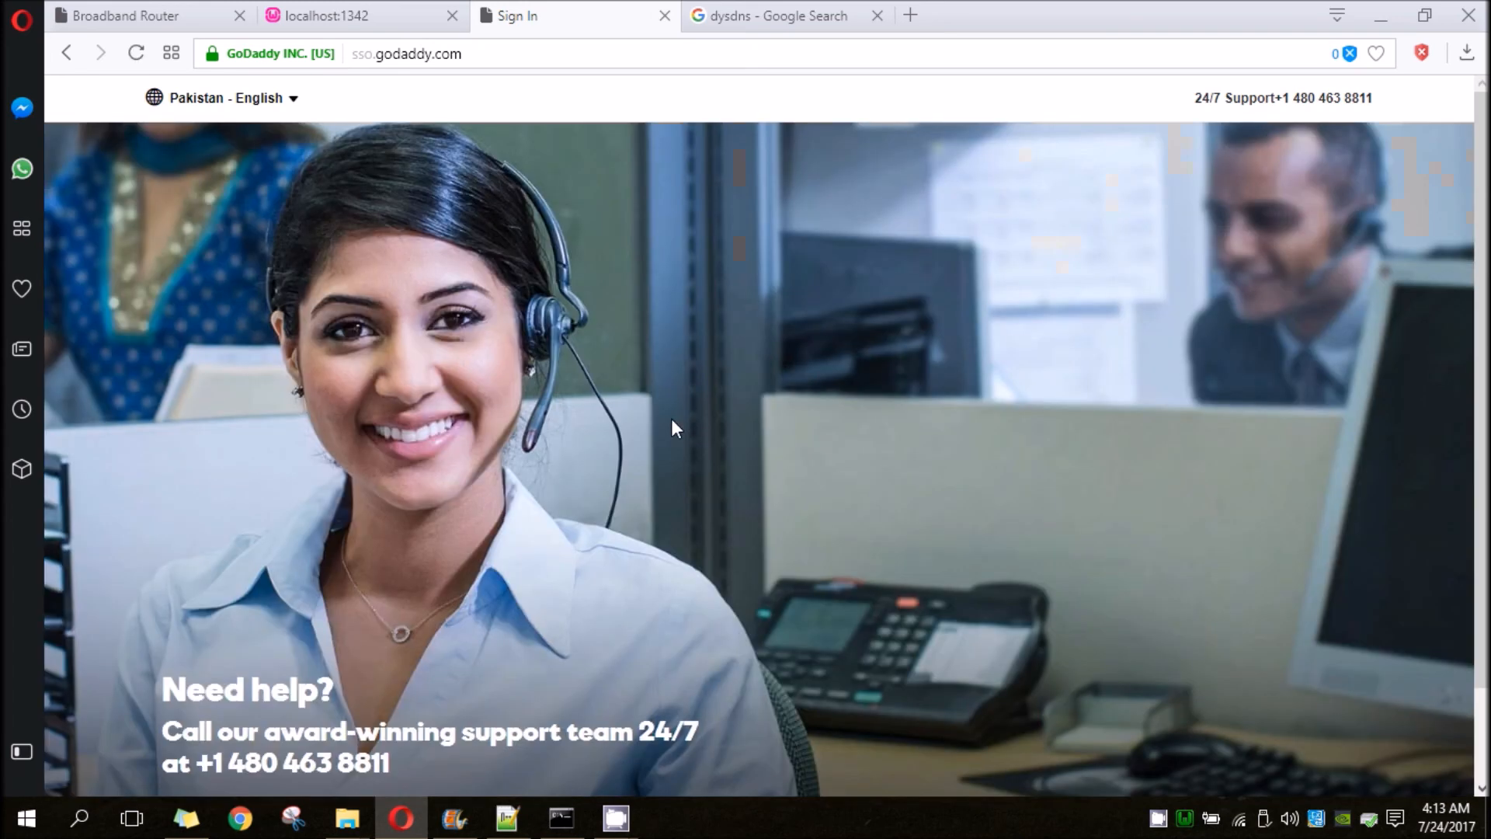
{"action": "key", "text": "super"}
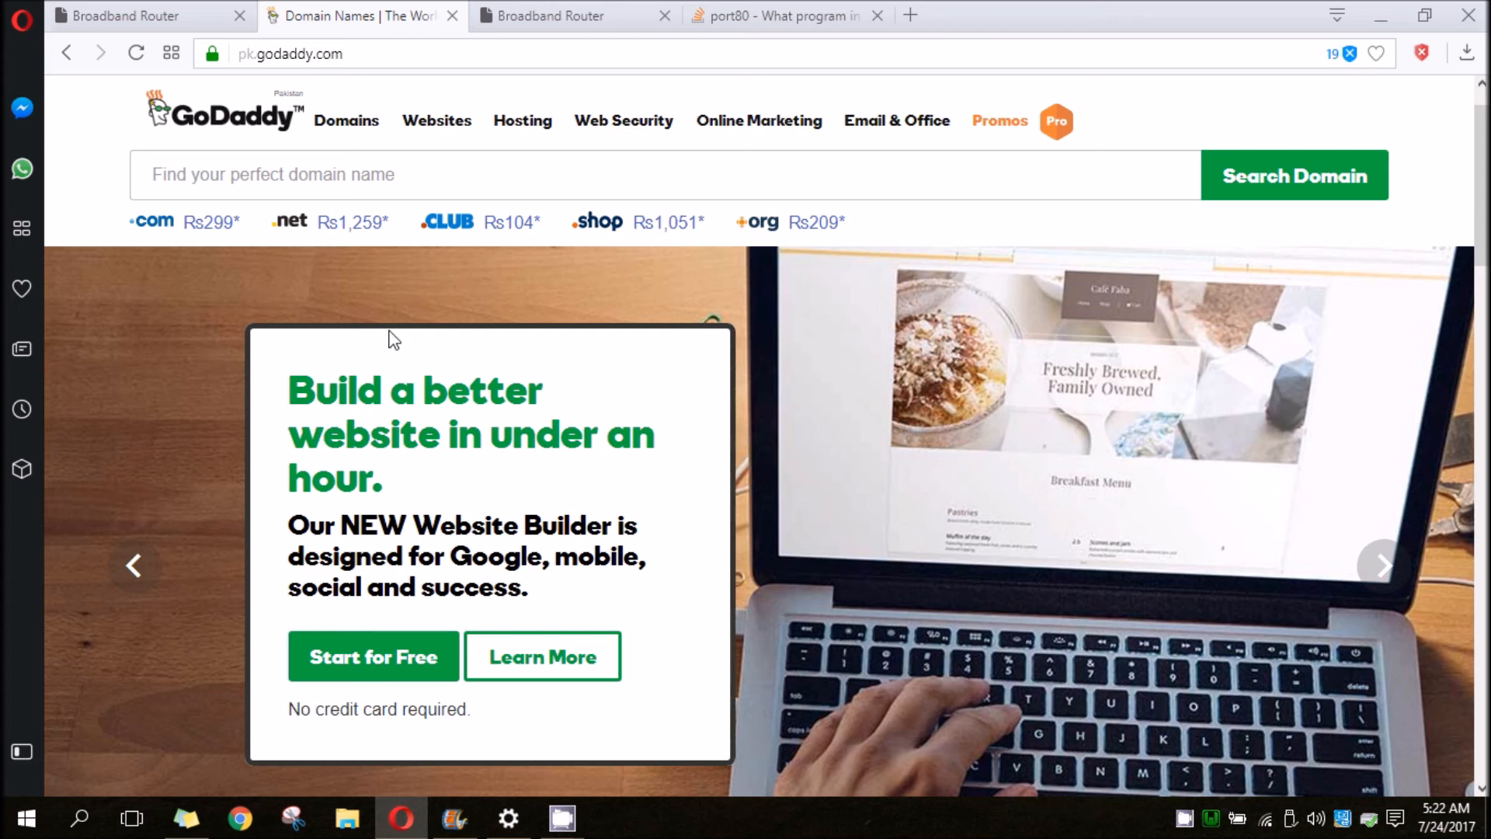
{"action": "scroll", "coordinate": [376, 334], "scroll_direction": "down", "scroll_amount": 1}
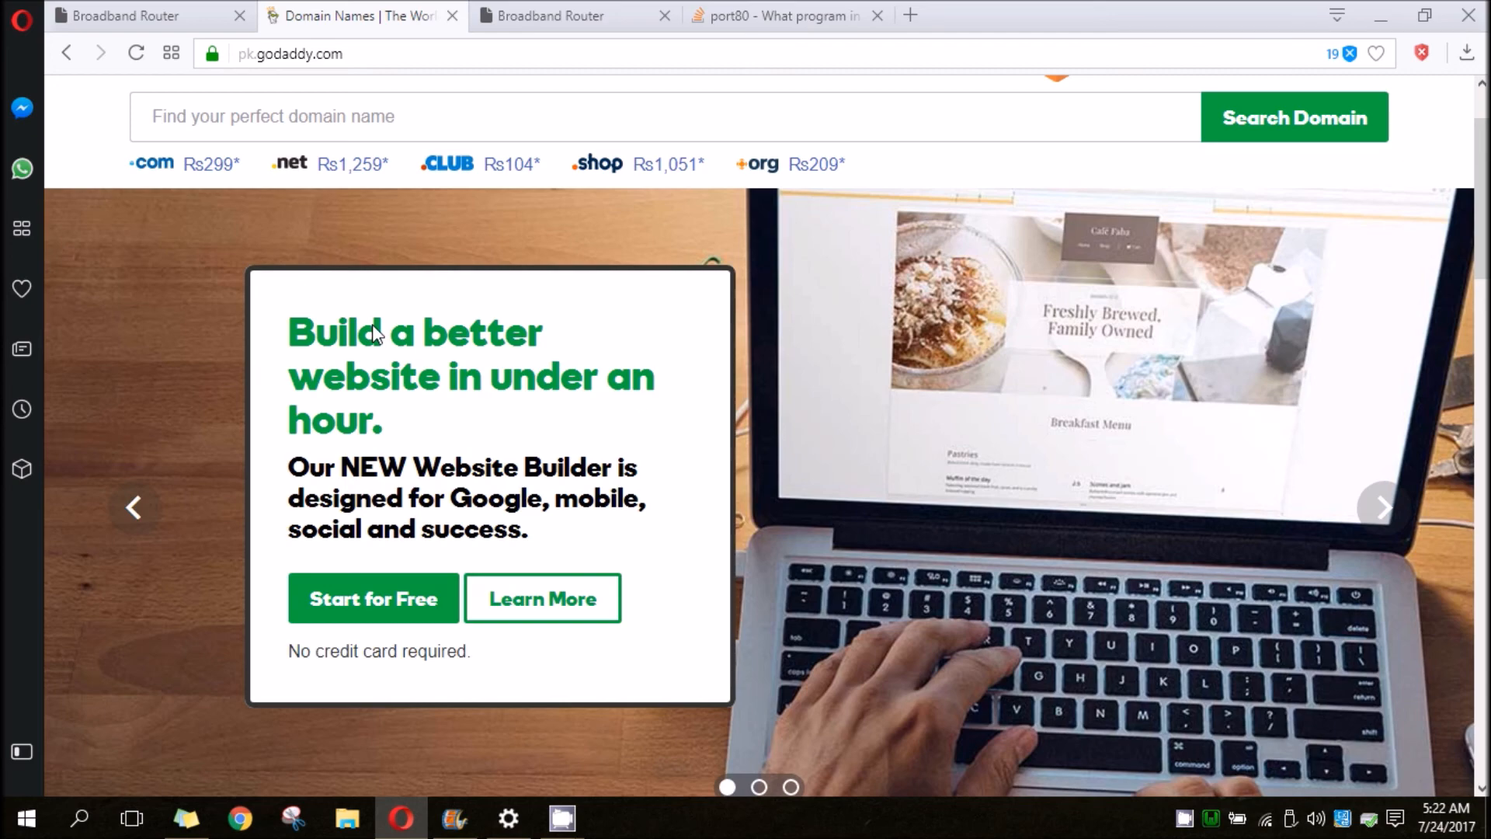
{"action": "scroll", "coordinate": [639, 398], "scroll_direction": "down", "scroll_amount": 8}
{"action": "scroll", "coordinate": [638, 398], "scroll_direction": "up", "scroll_amount": 10}
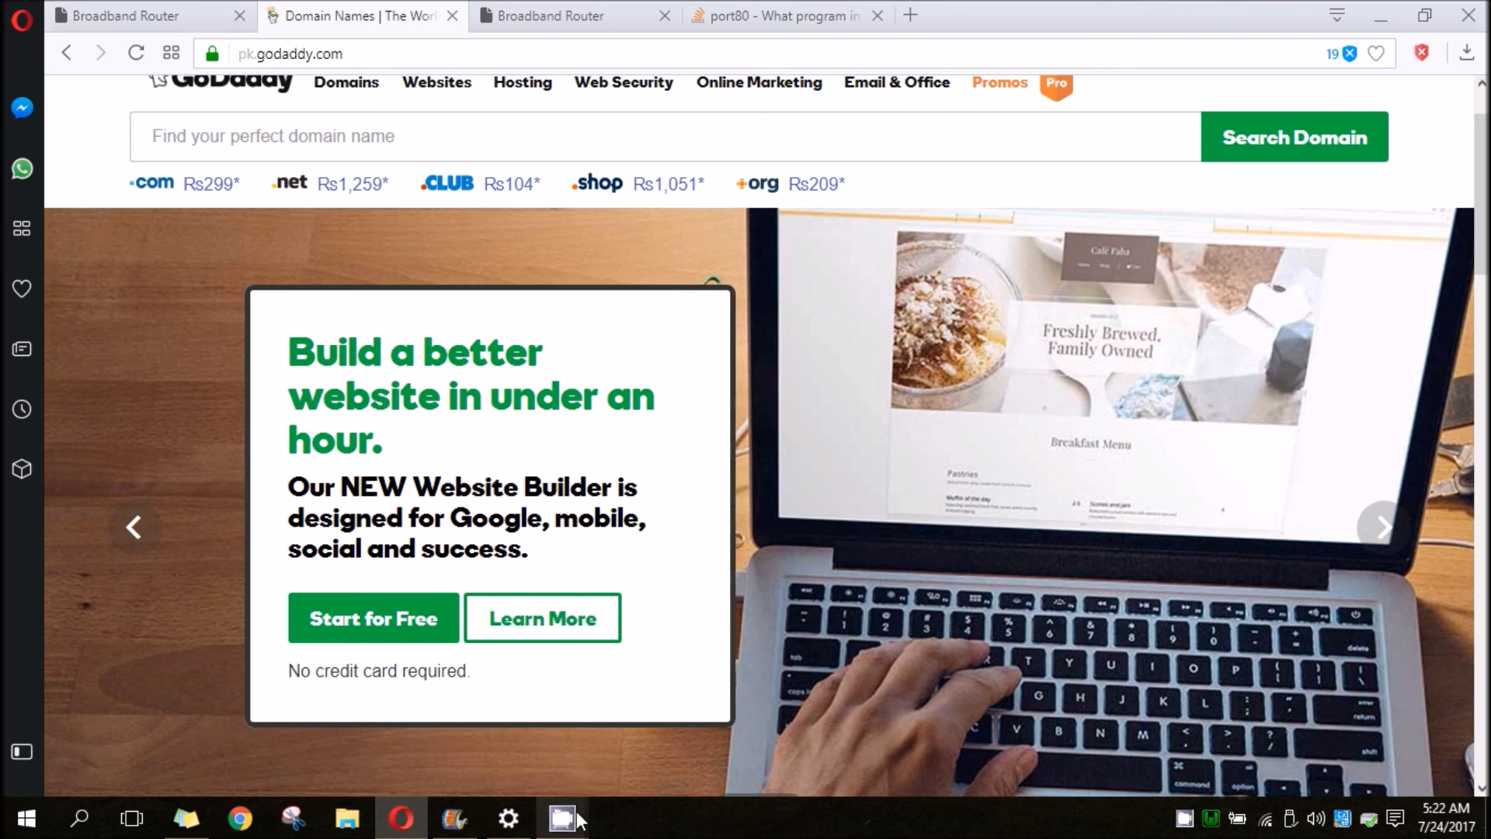
{"action": "mouse_move", "coordinate": [576, 820]}
{"action": "left_click", "coordinate": [686, 333]}
{"action": "mouse_move", "coordinate": [563, 819]}
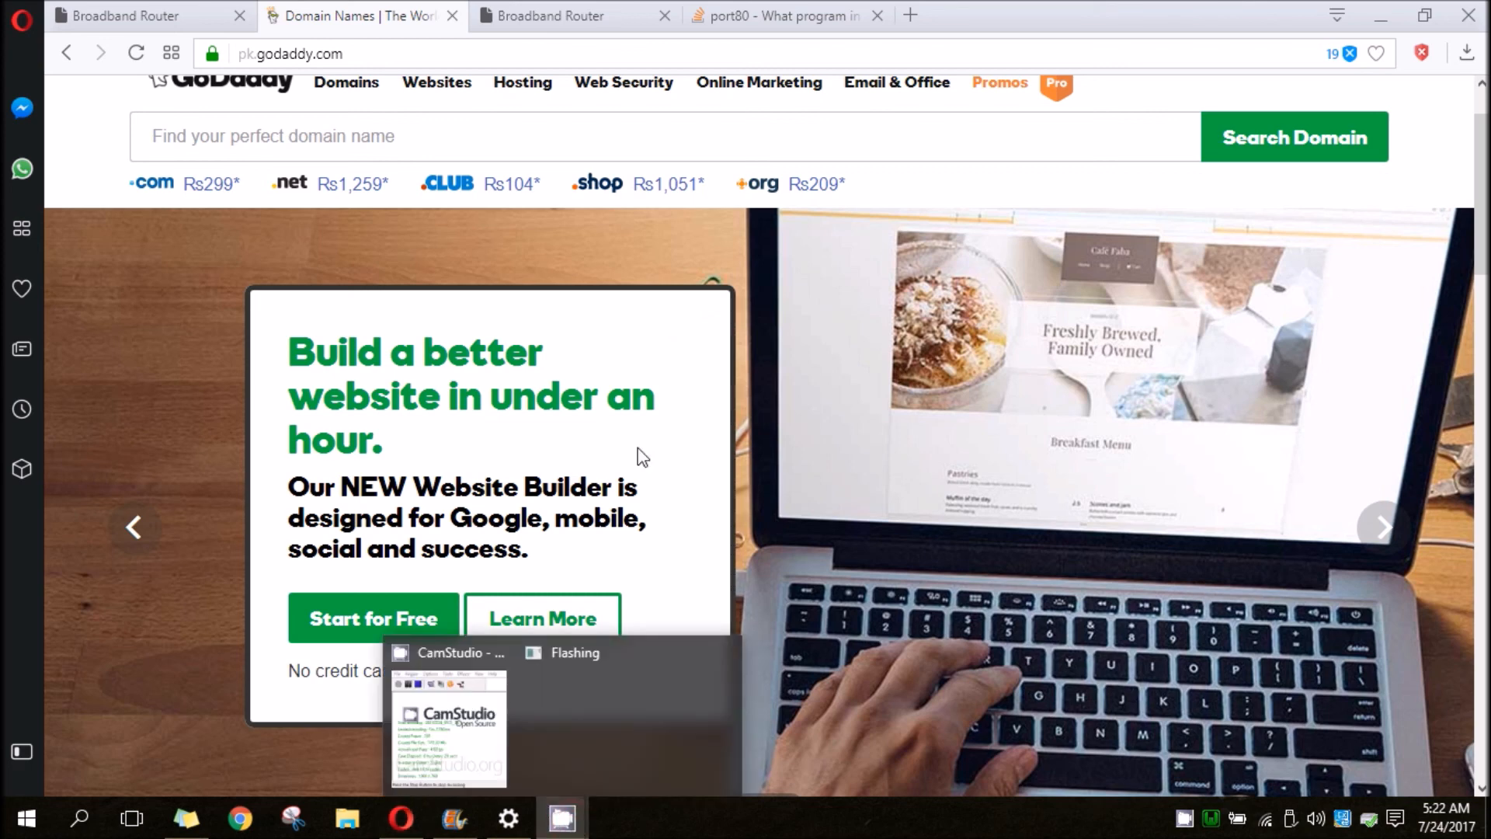